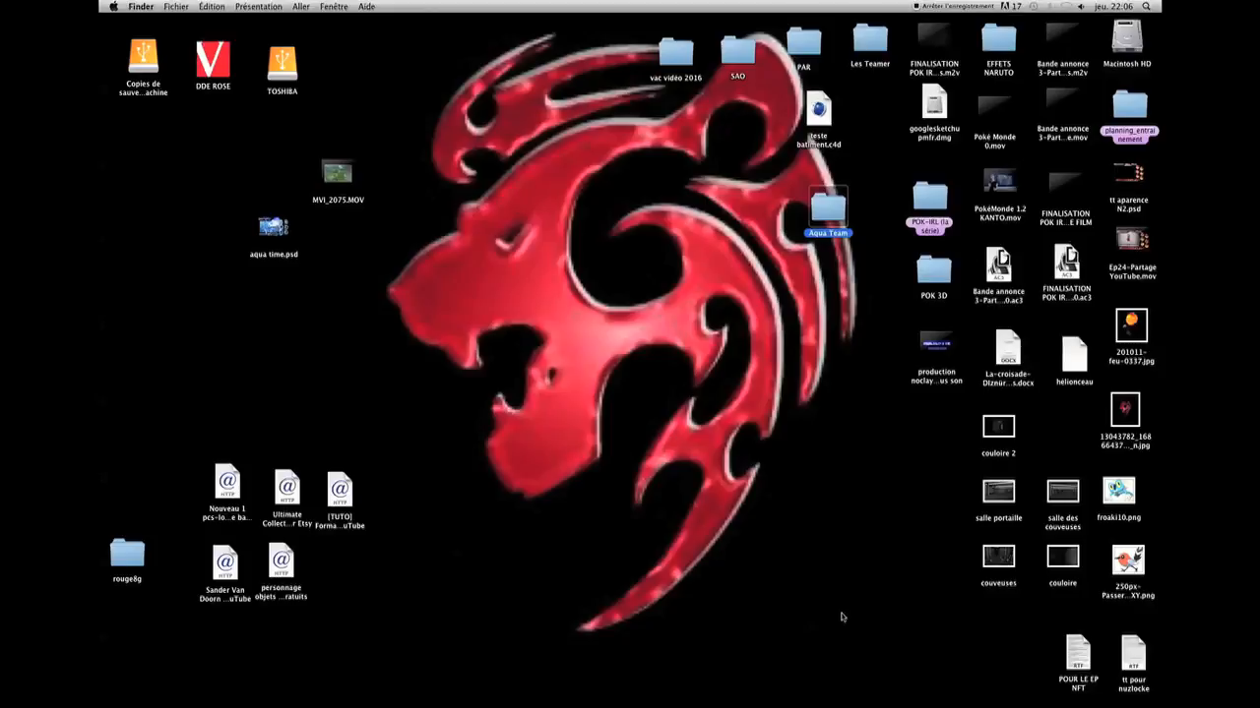
Launch Adobe After Effects CS5 from the desktop
{"action": "left_click", "coordinate": [841, 614]}
{"action": "mouse_move", "coordinate": [921, 704]}
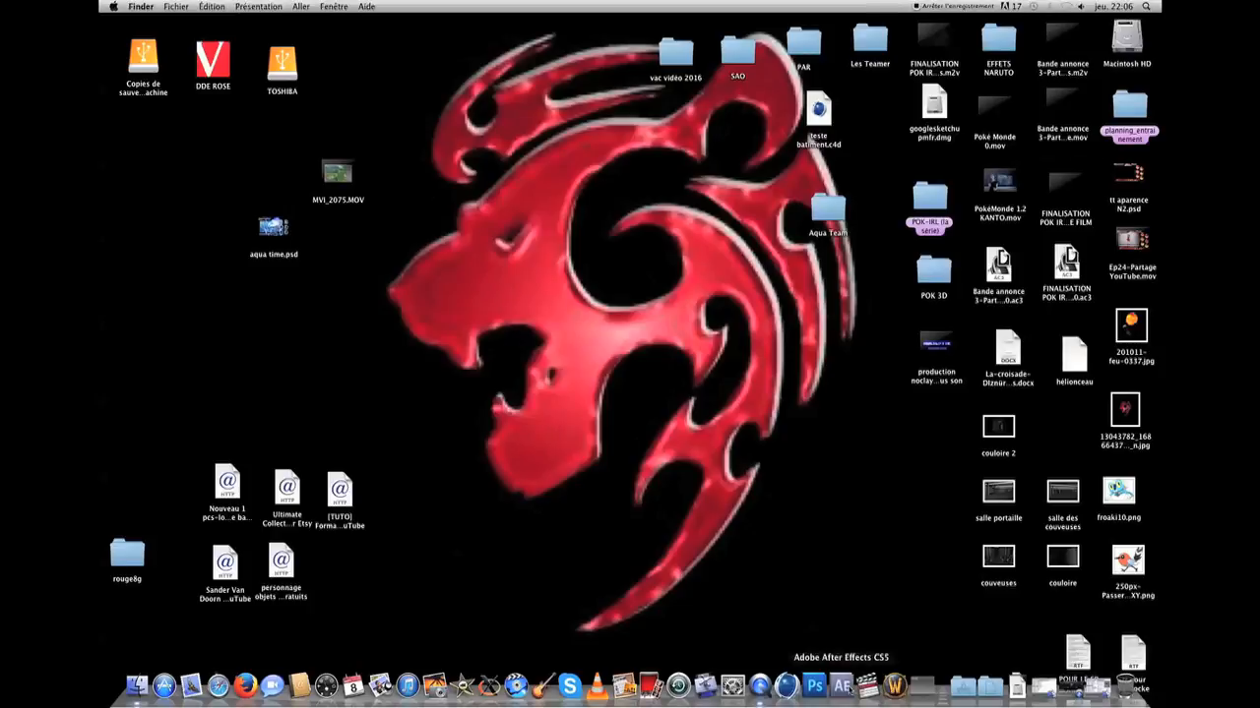
{"action": "left_click", "coordinate": [842, 686]}
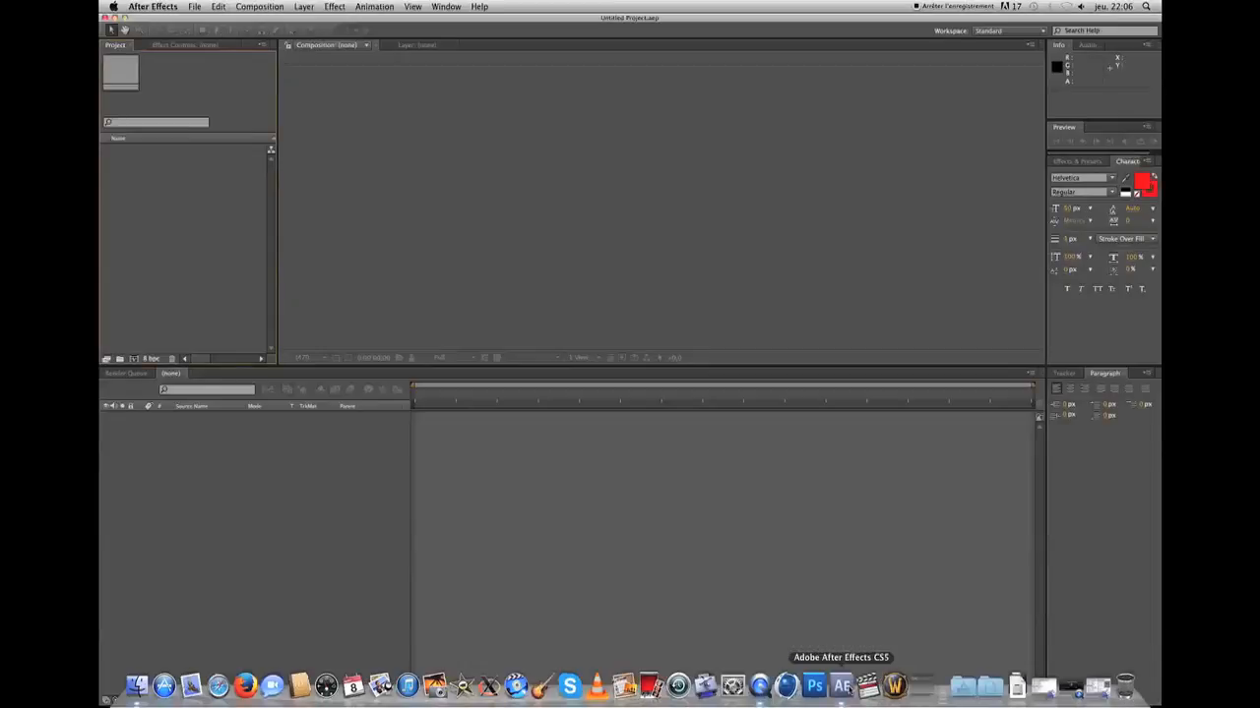
Import aqua time.psd from the desktop into the project as a Composition with Editable Layer Styles
{"action": "left_click_drag", "start_coordinate": [190, 19], "coordinate": [443, 26]}
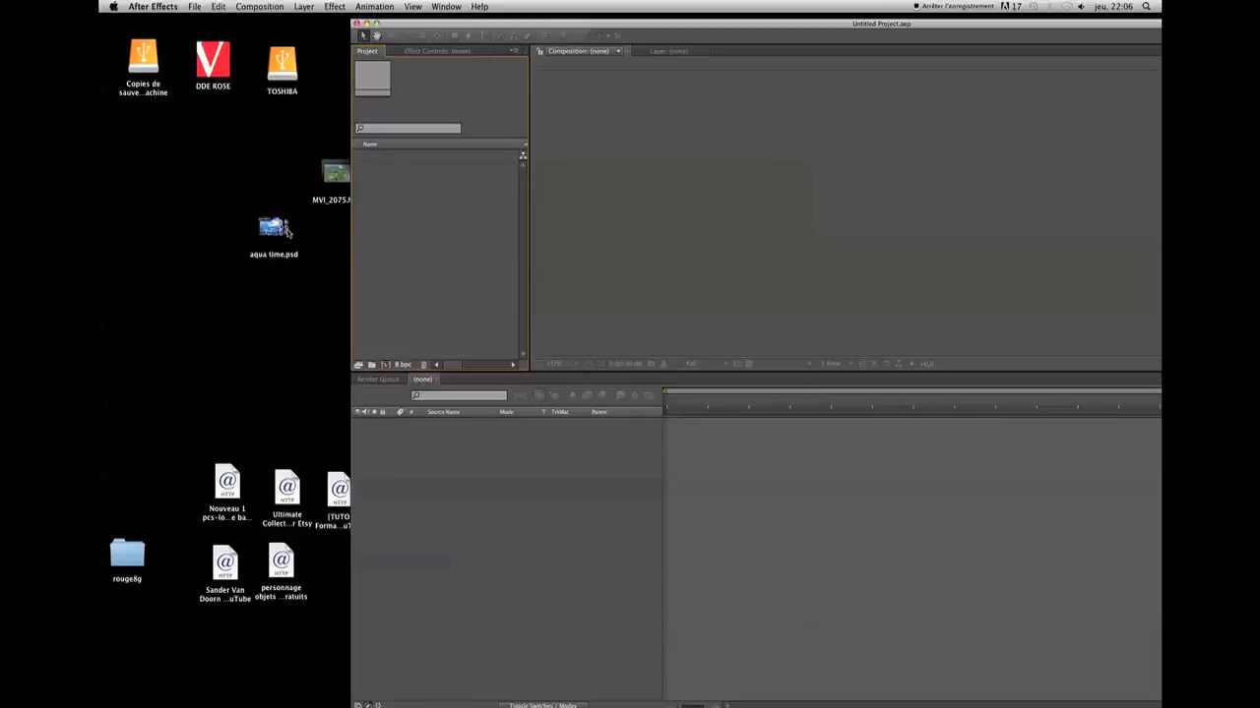
{"action": "left_click_drag", "start_coordinate": [269, 233], "coordinate": [518, 261]}
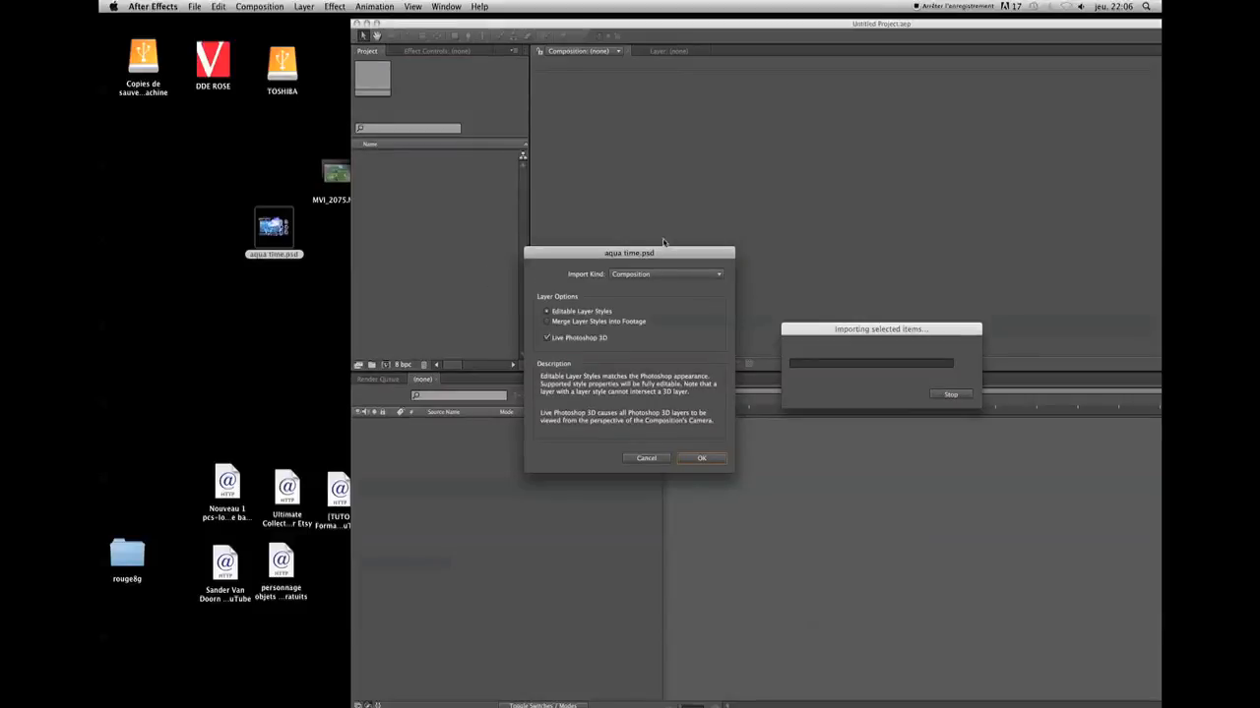
{"action": "left_click", "coordinate": [624, 276]}
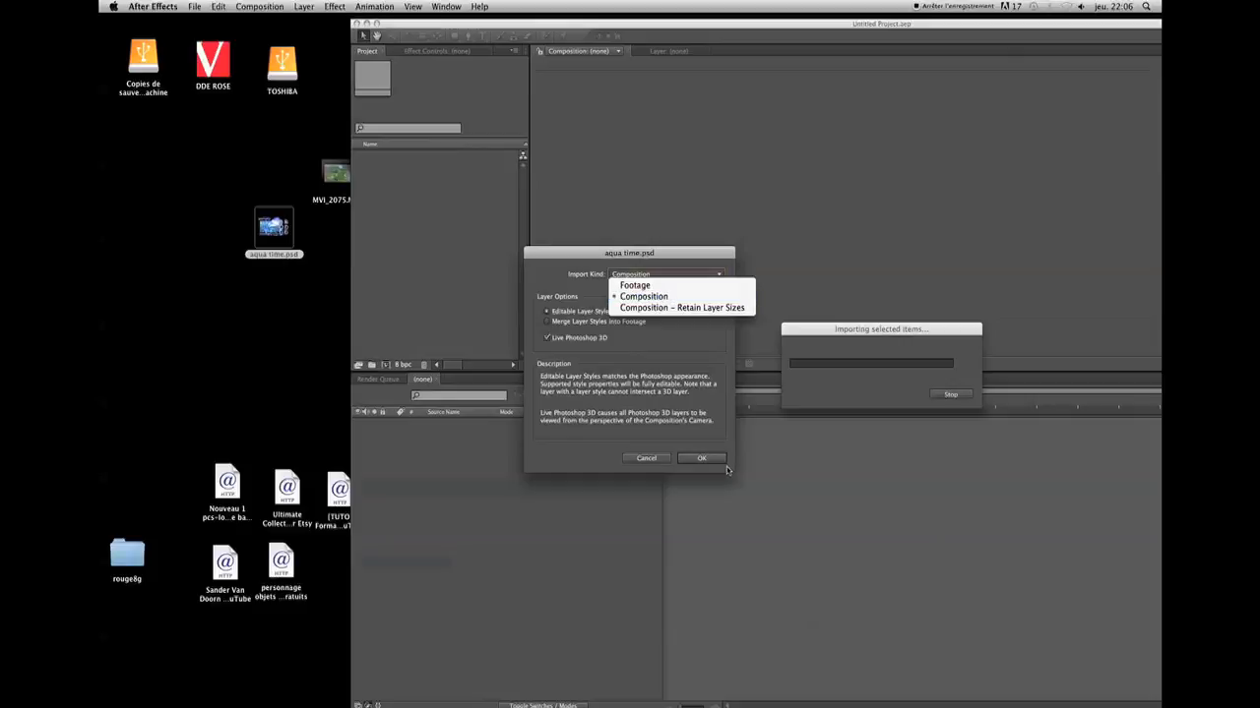
{"action": "left_click", "coordinate": [640, 298]}
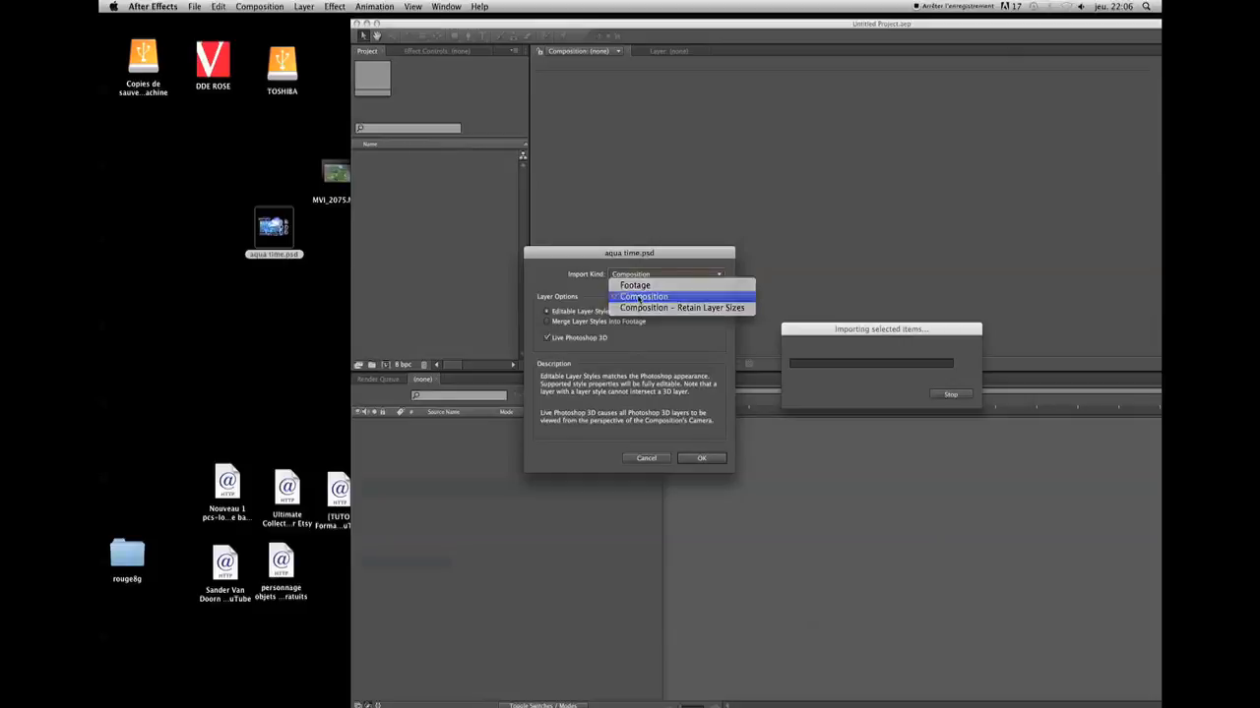
{"action": "left_click", "coordinate": [707, 458]}
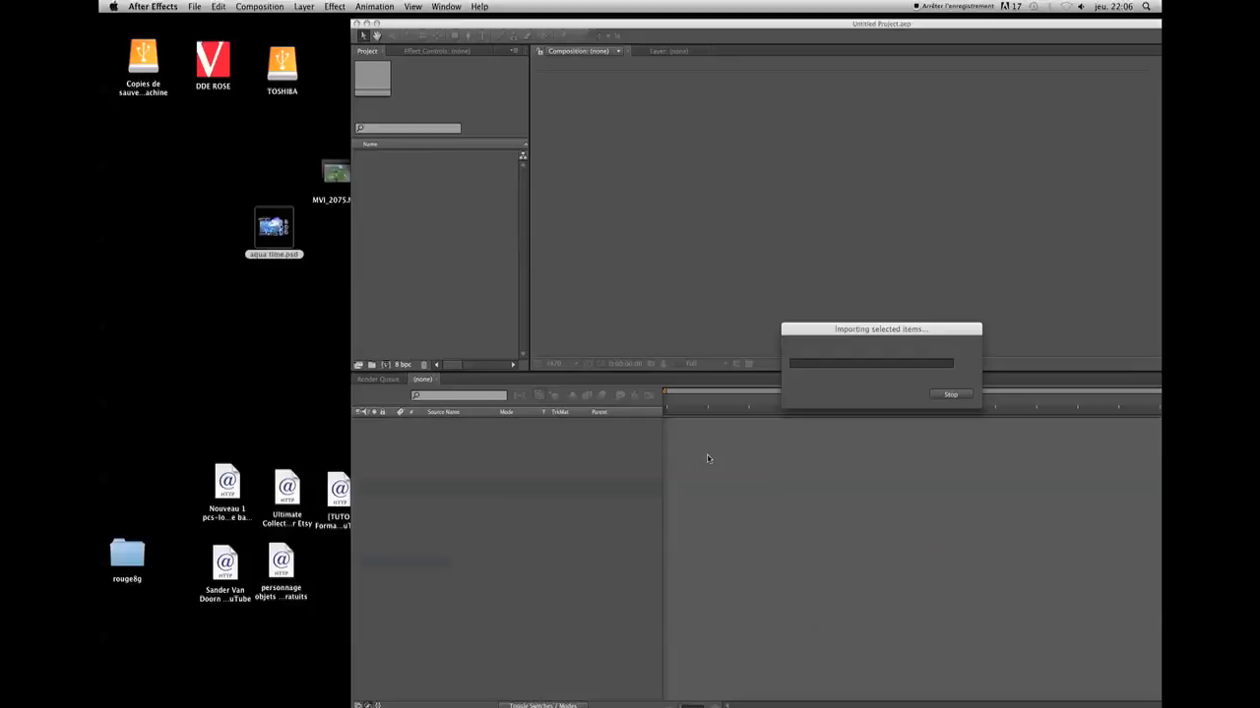
{"action": "left_click_drag", "start_coordinate": [639, 26], "coordinate": [388, 21]}
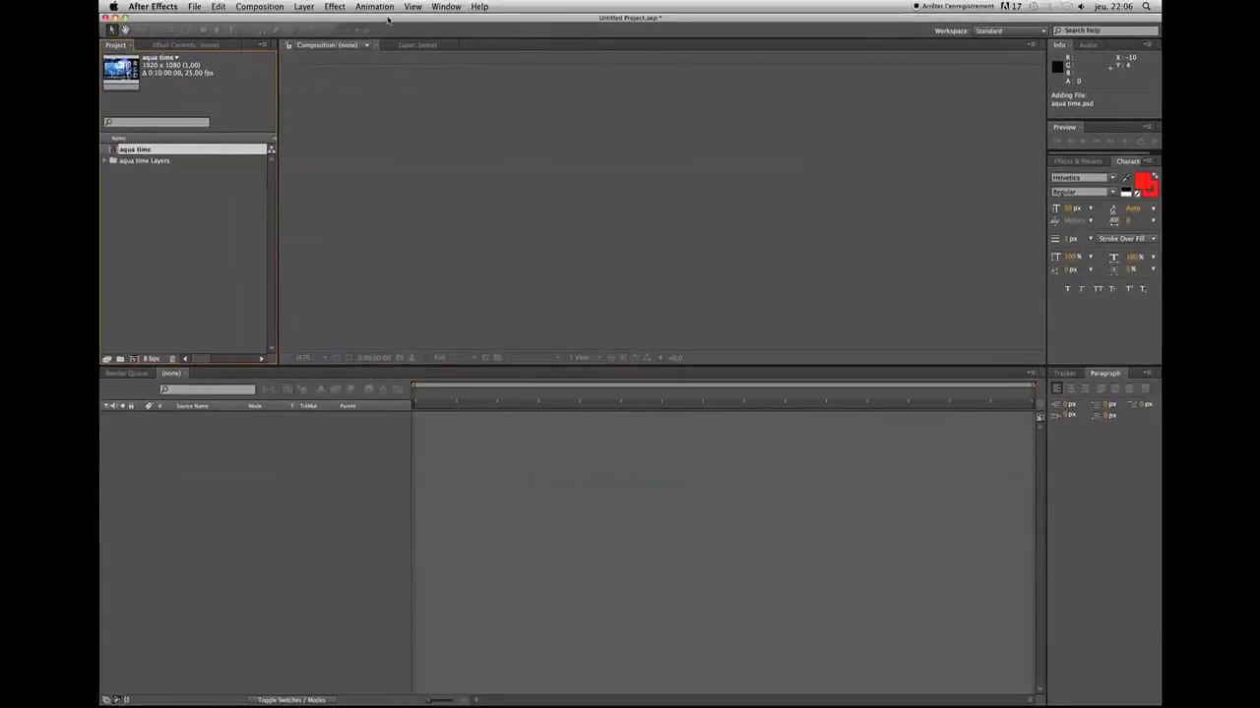
Review the composition settings of aqua time, including preset, frame rate and duration, and accept them as they are
{"action": "right_click", "coordinate": [113, 150]}
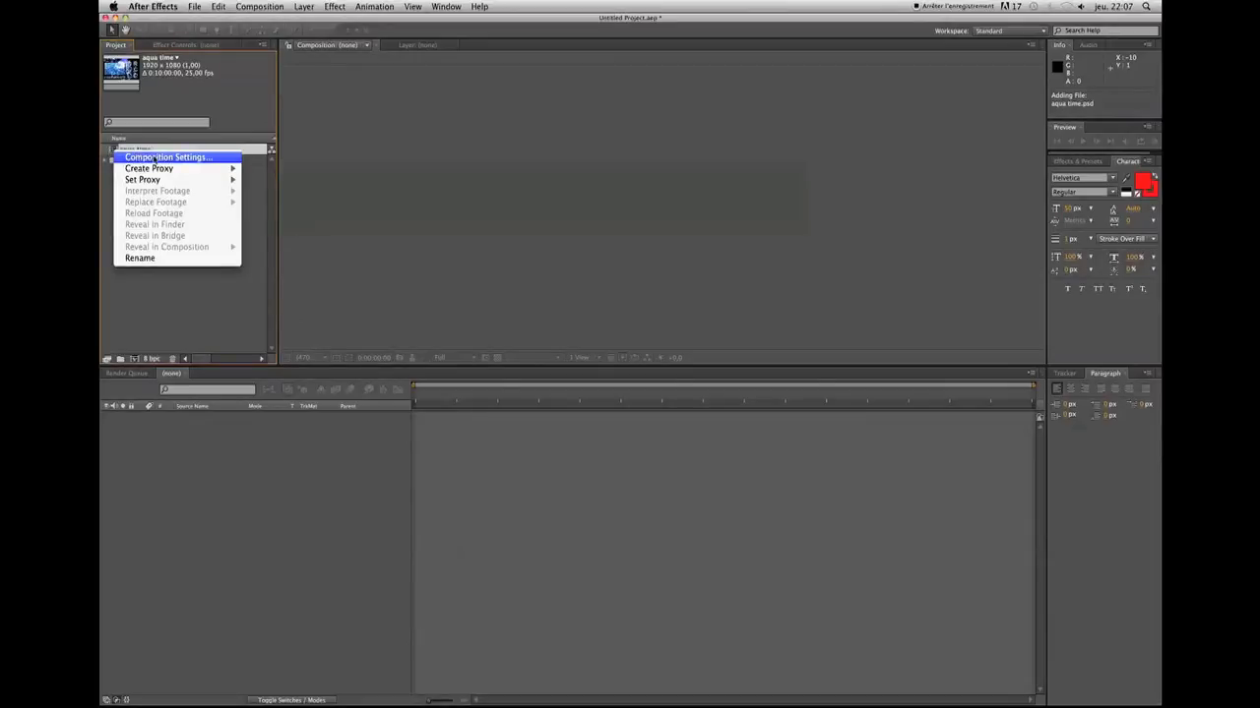
{"action": "left_click", "coordinate": [153, 158]}
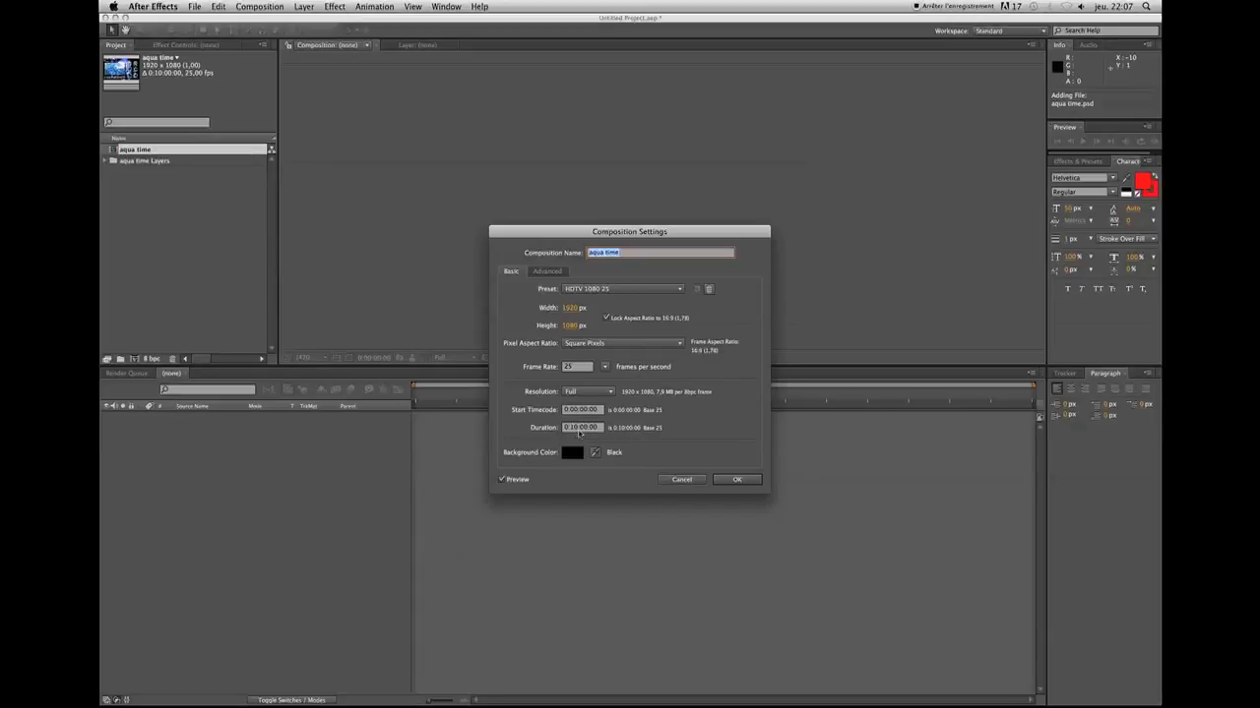
{"action": "left_click", "coordinate": [738, 479]}
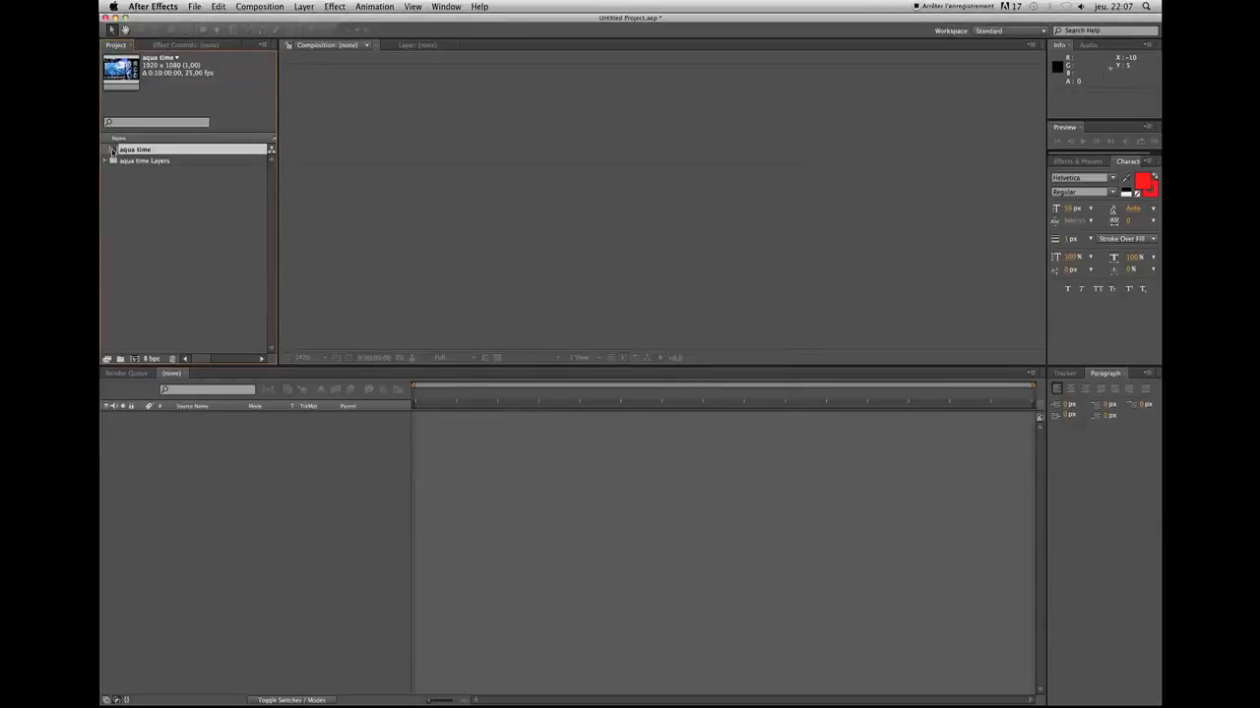
Open the aqua time composition and check the Plaques layer by hiding it and showing it again
{"action": "double_click", "coordinate": [113, 150]}
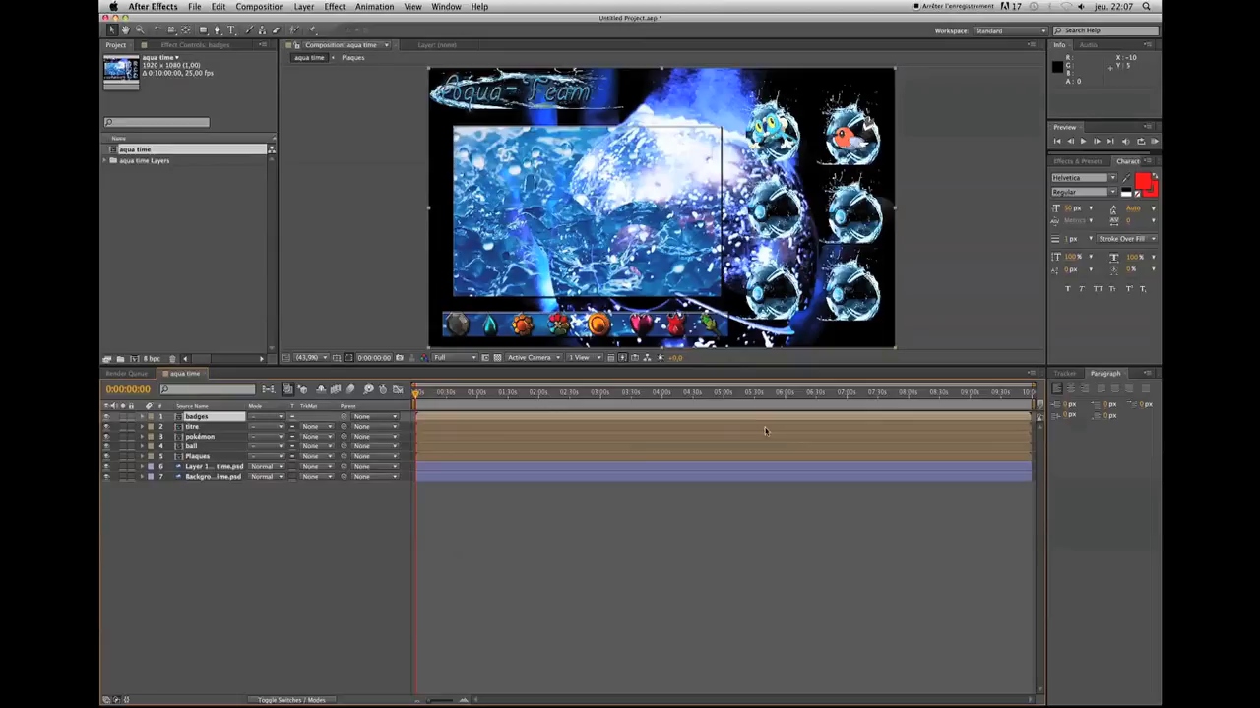
{"action": "left_click_drag", "start_coordinate": [560, 16], "coordinate": [619, 8]}
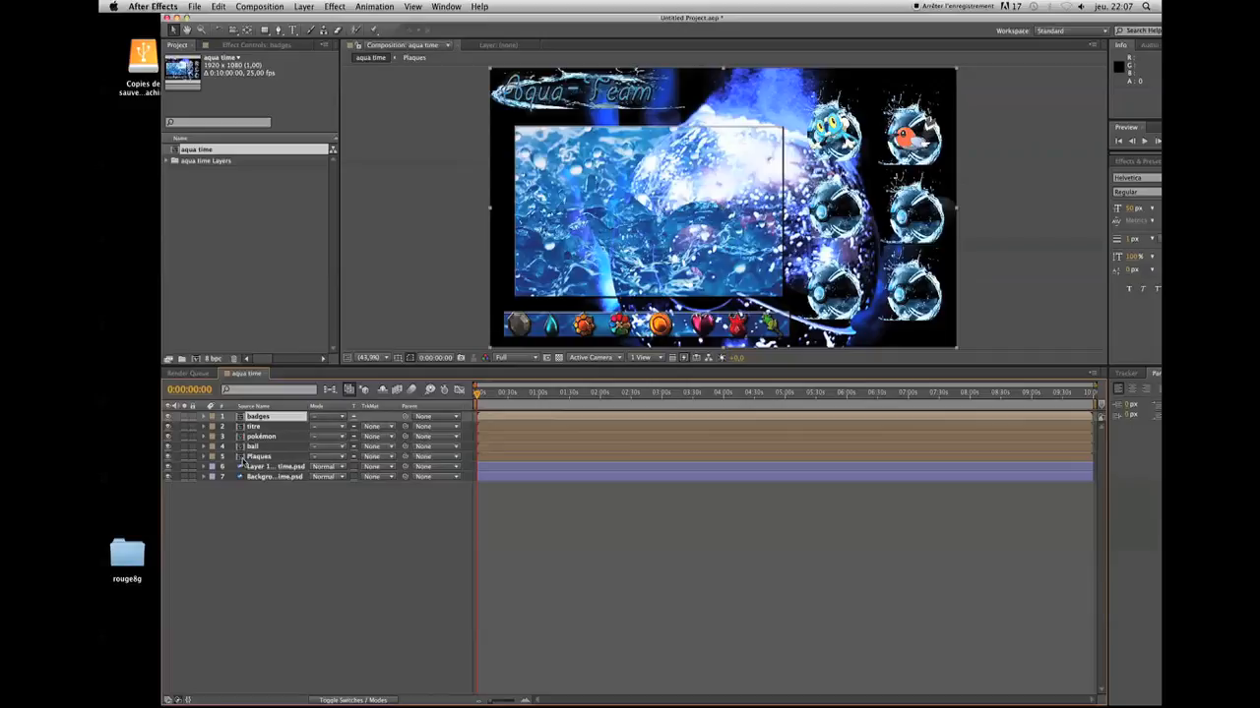
{"action": "left_click", "coordinate": [169, 458]}
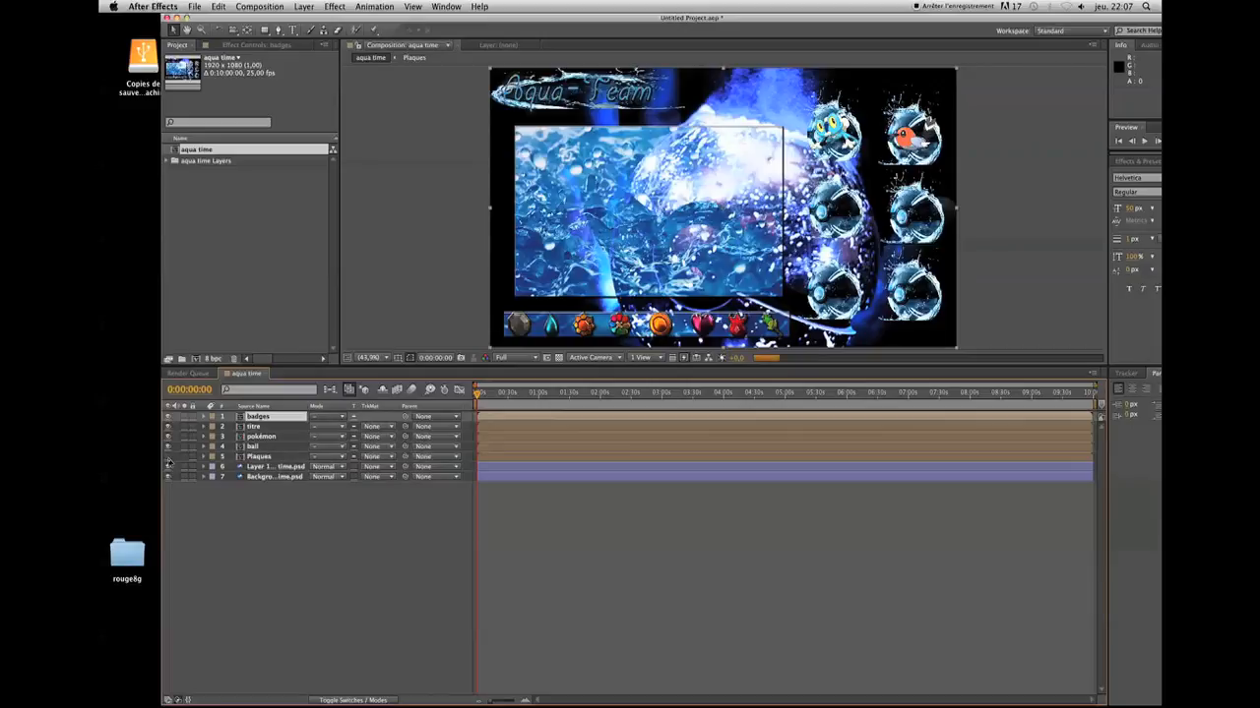
{"action": "left_click", "coordinate": [168, 458]}
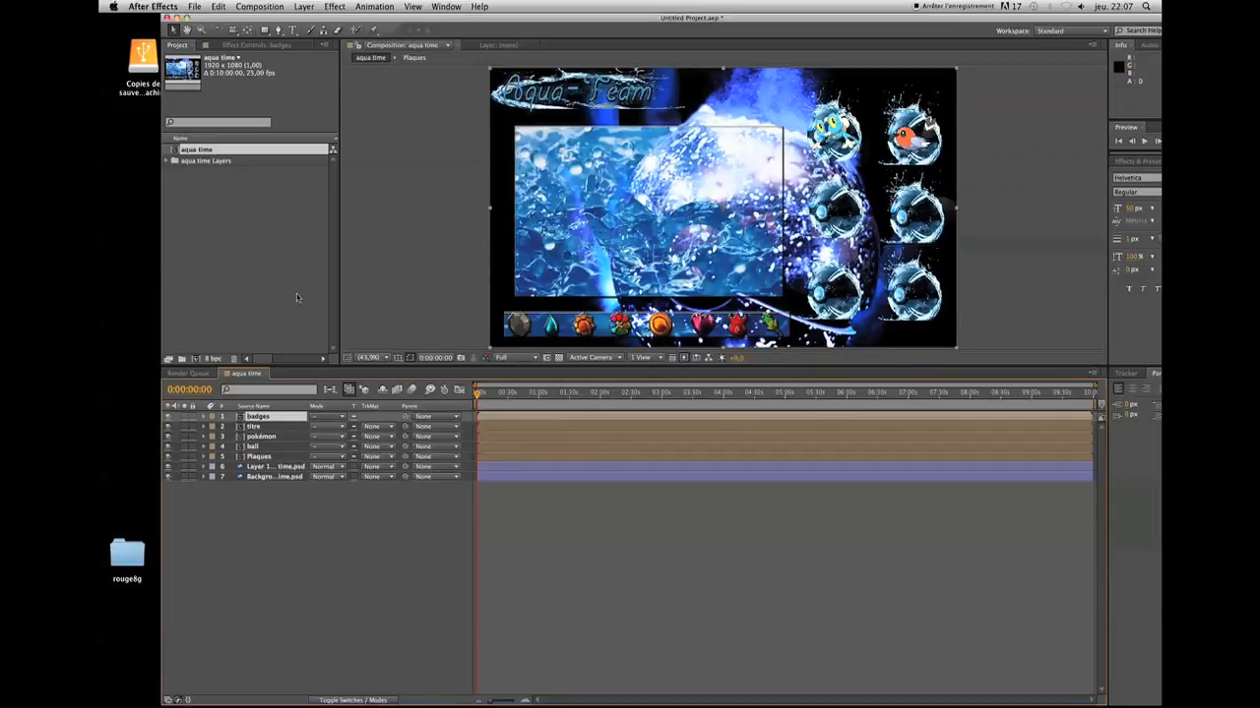
Import MVI_2075.MOV from the desktop into the project and create a new composition from that clip
{"action": "left_click_drag", "start_coordinate": [210, 18], "coordinate": [419, 25]}
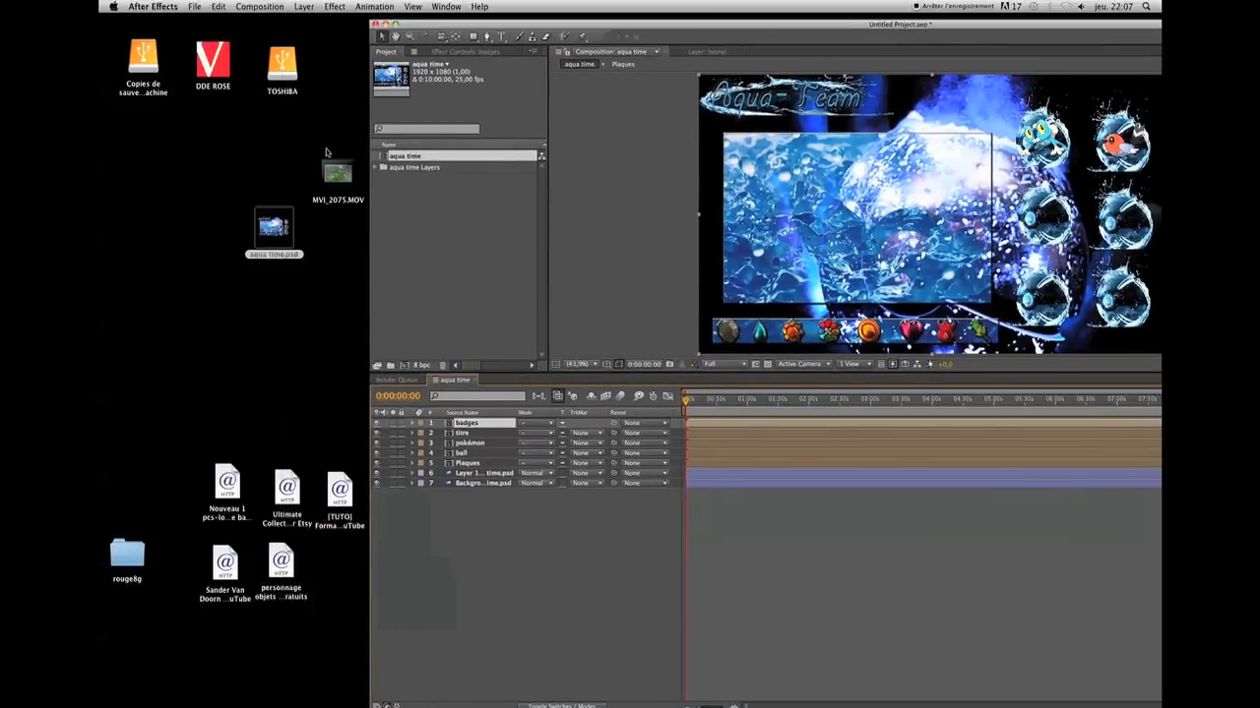
{"action": "left_click_drag", "start_coordinate": [338, 175], "coordinate": [418, 245]}
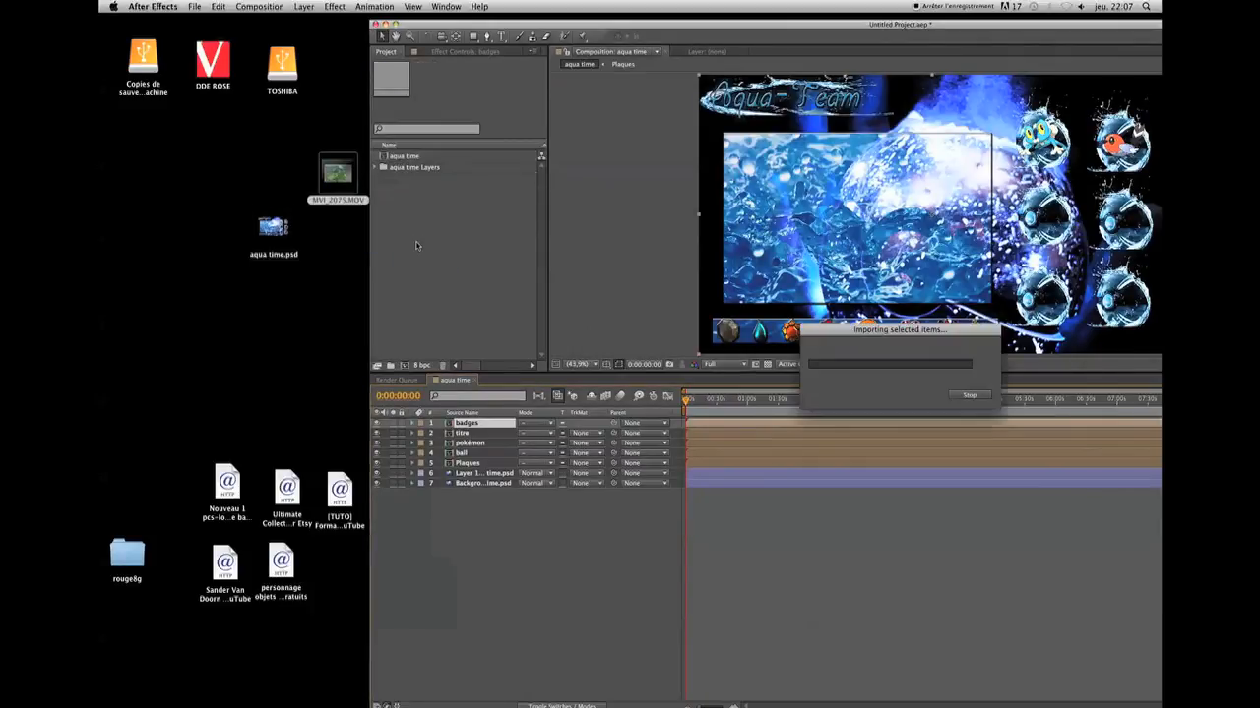
{"action": "left_click_drag", "start_coordinate": [590, 22], "coordinate": [318, 14]}
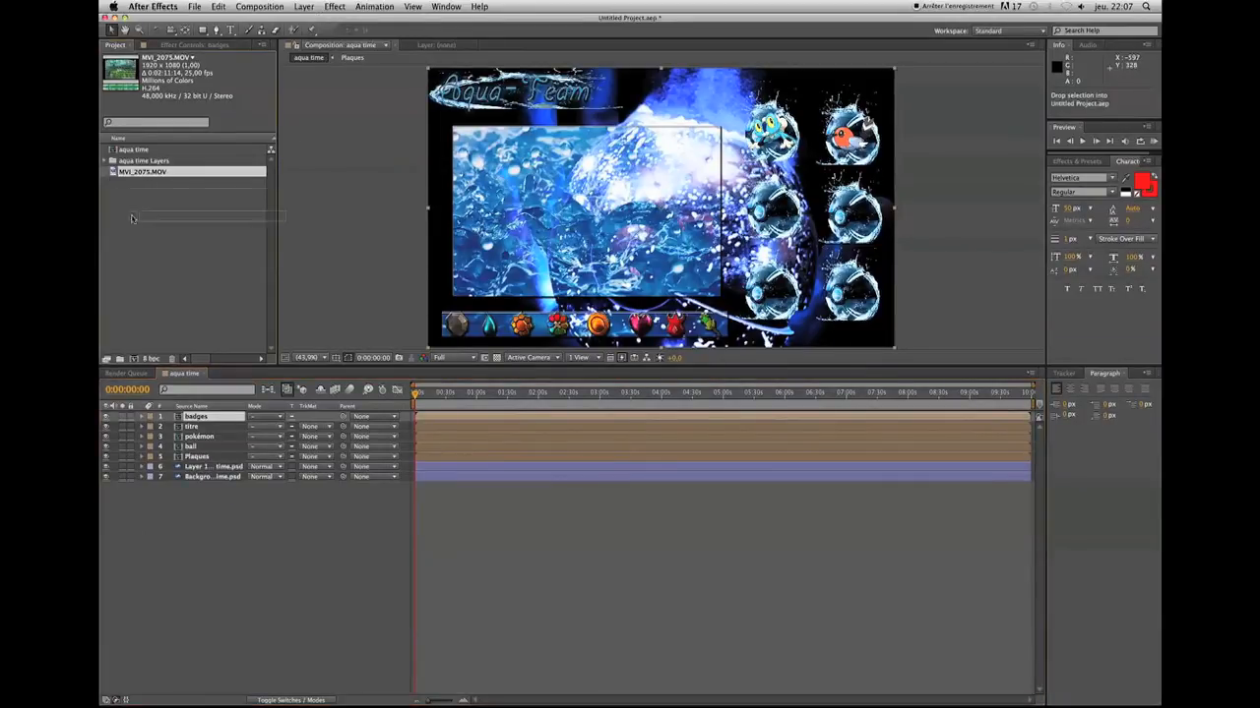
{"action": "left_click", "coordinate": [134, 361]}
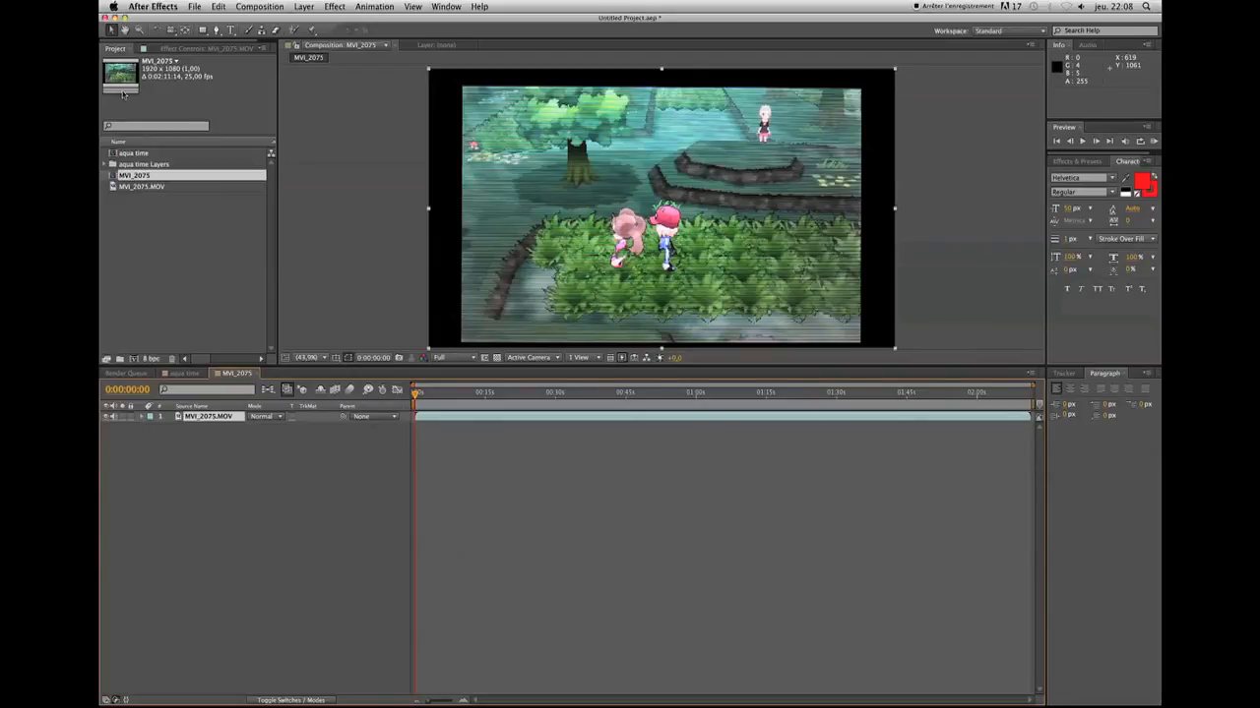
Place the aqua time composition beneath the MVI_2075.MOV layer, toggling the video's visibility to check the layout underneath
{"action": "left_click_drag", "start_coordinate": [111, 154], "coordinate": [168, 446]}
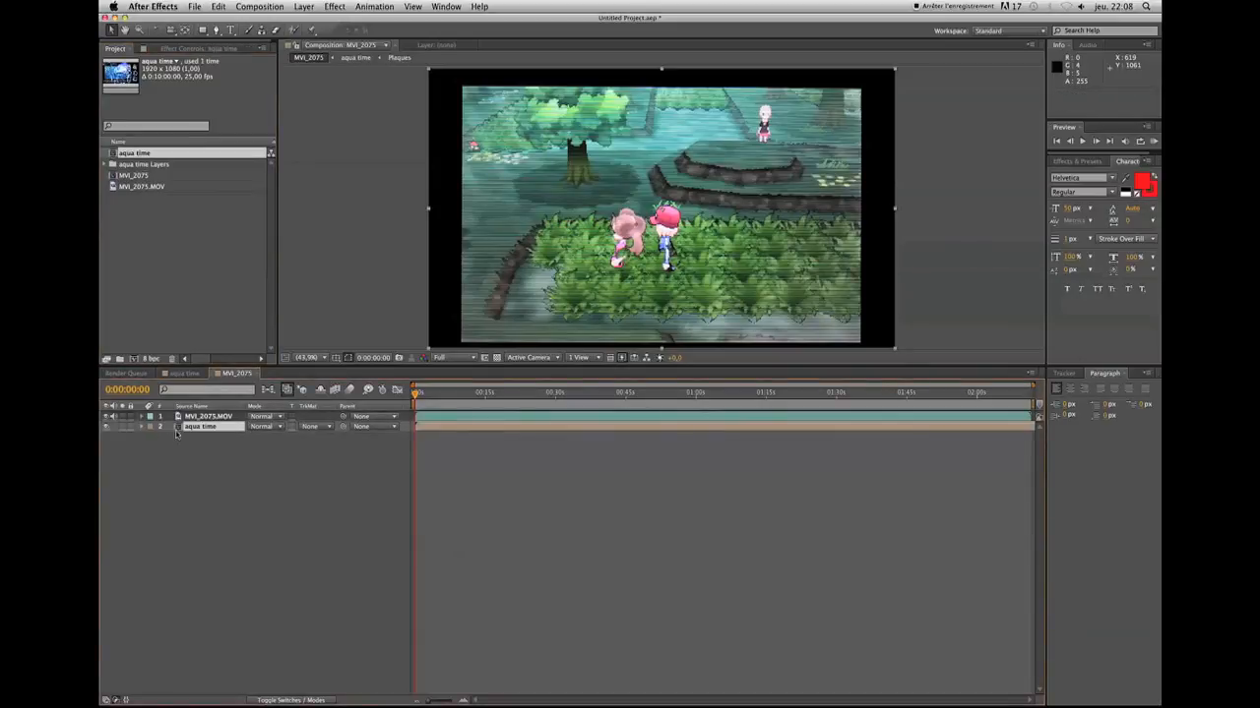
{"action": "left_click", "coordinate": [180, 417]}
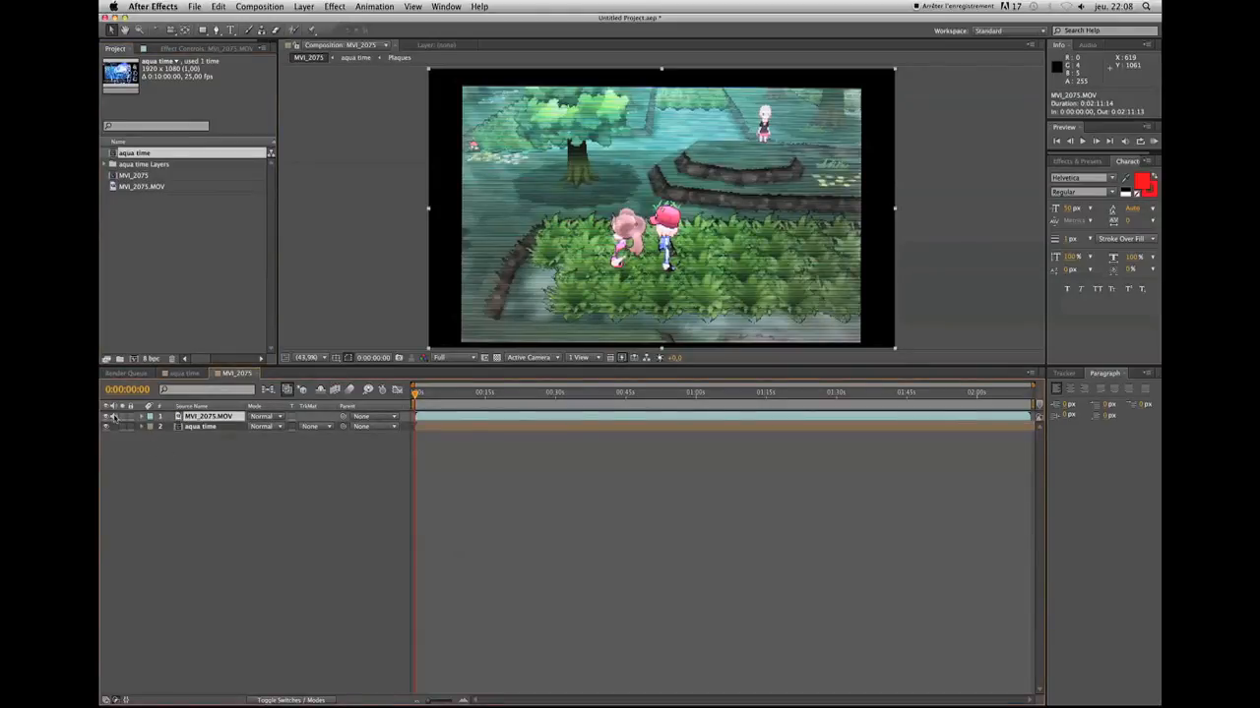
{"action": "left_click", "coordinate": [107, 416]}
{"action": "left_click", "coordinate": [107, 416]}
{"action": "left_click", "coordinate": [107, 417]}
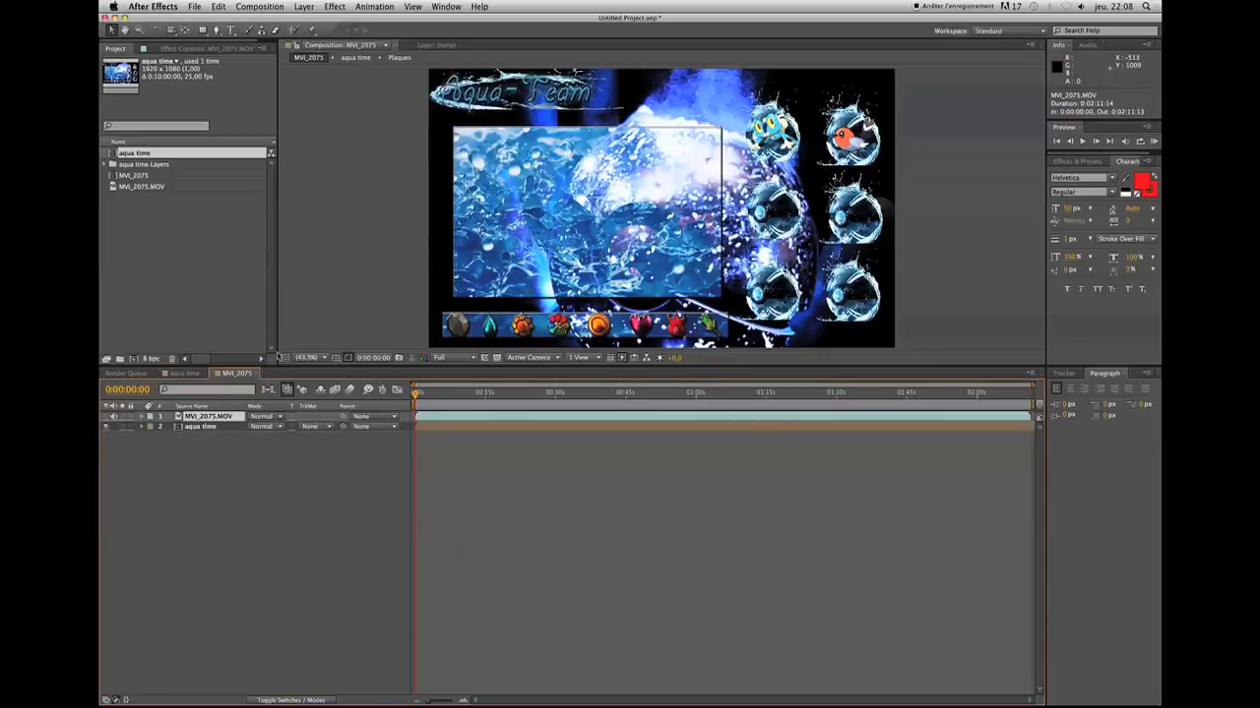
{"action": "left_click", "coordinate": [107, 416]}
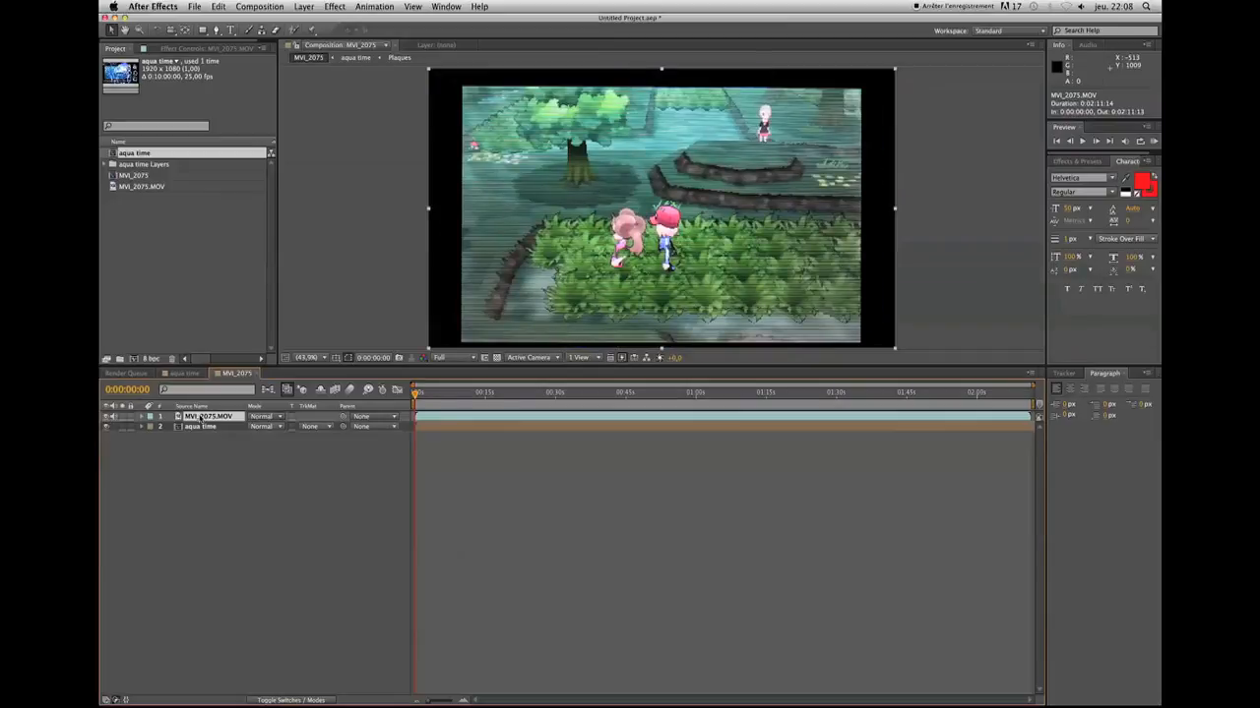
Set the scale of the MVI_2075.MOV layer to 70%
{"action": "key", "text": "t"}
{"action": "key", "text": "s"}
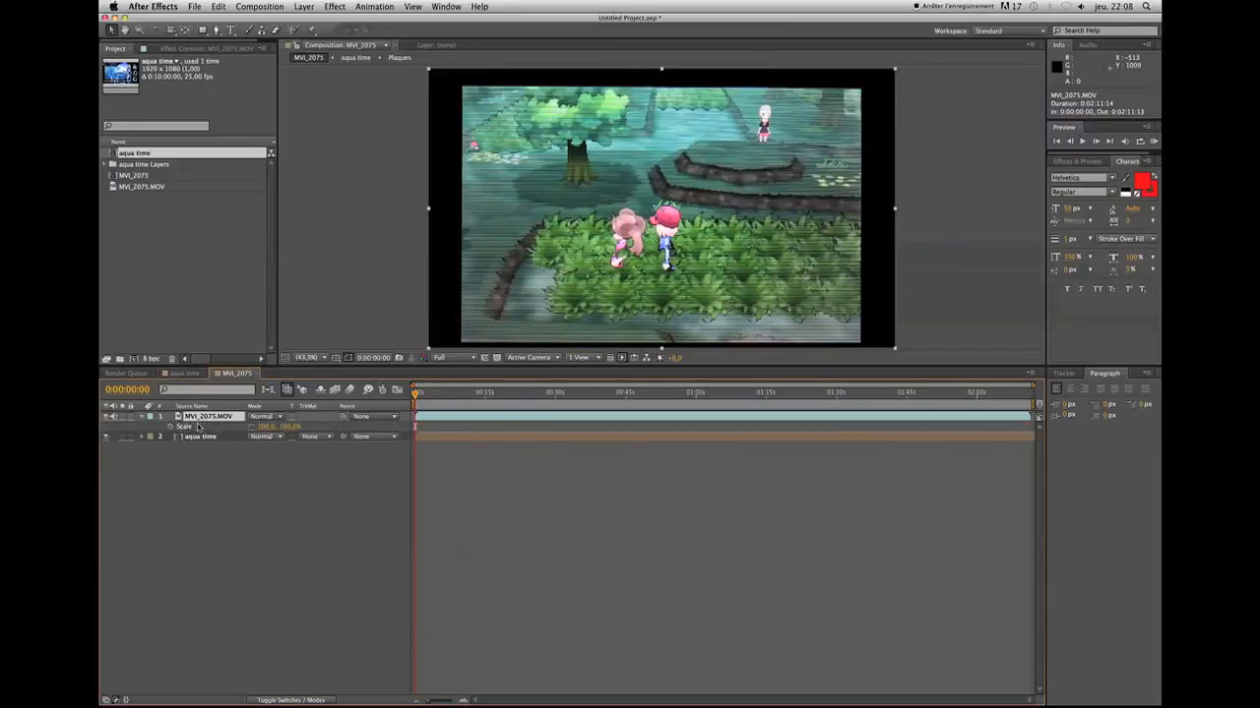
{"action": "left_click", "coordinate": [265, 427]}
{"action": "type", "text": "70"}
{"action": "key", "text": "Return"}
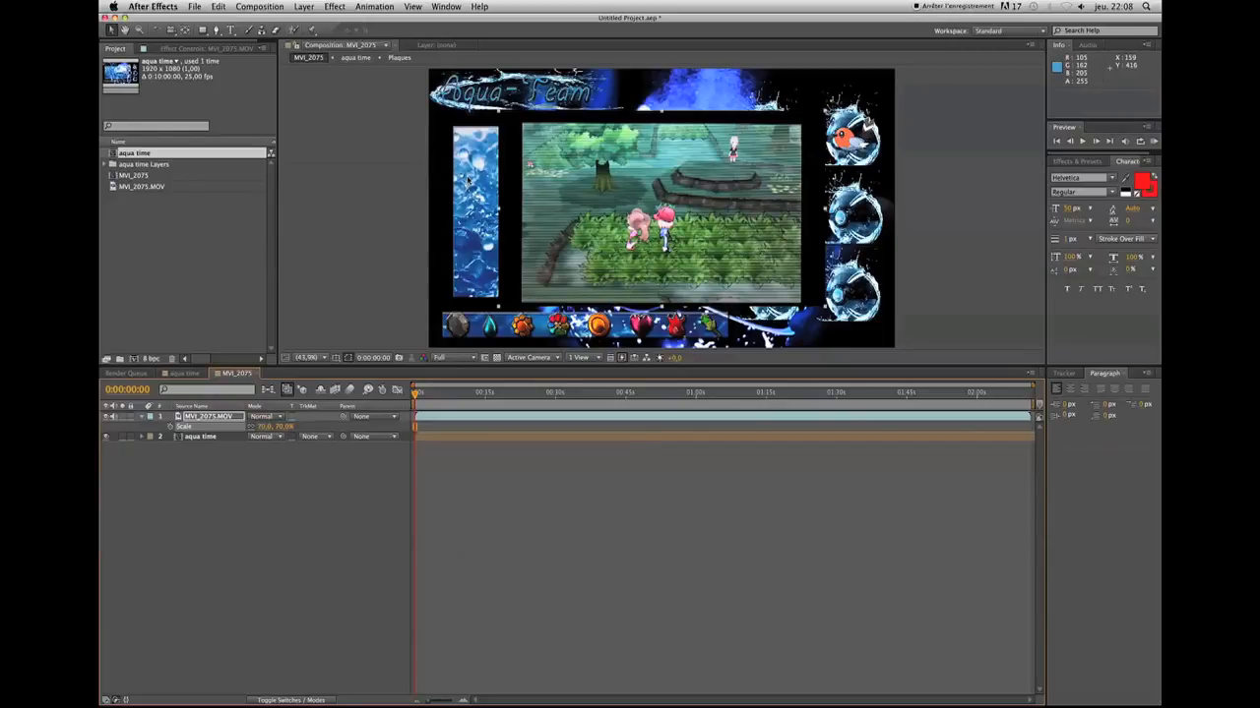
Draw a closed four-point mask with the Pen tool around the game picture on the MVI_2075.MOV layer, cutting off its black borders
{"action": "left_click", "coordinate": [217, 31]}
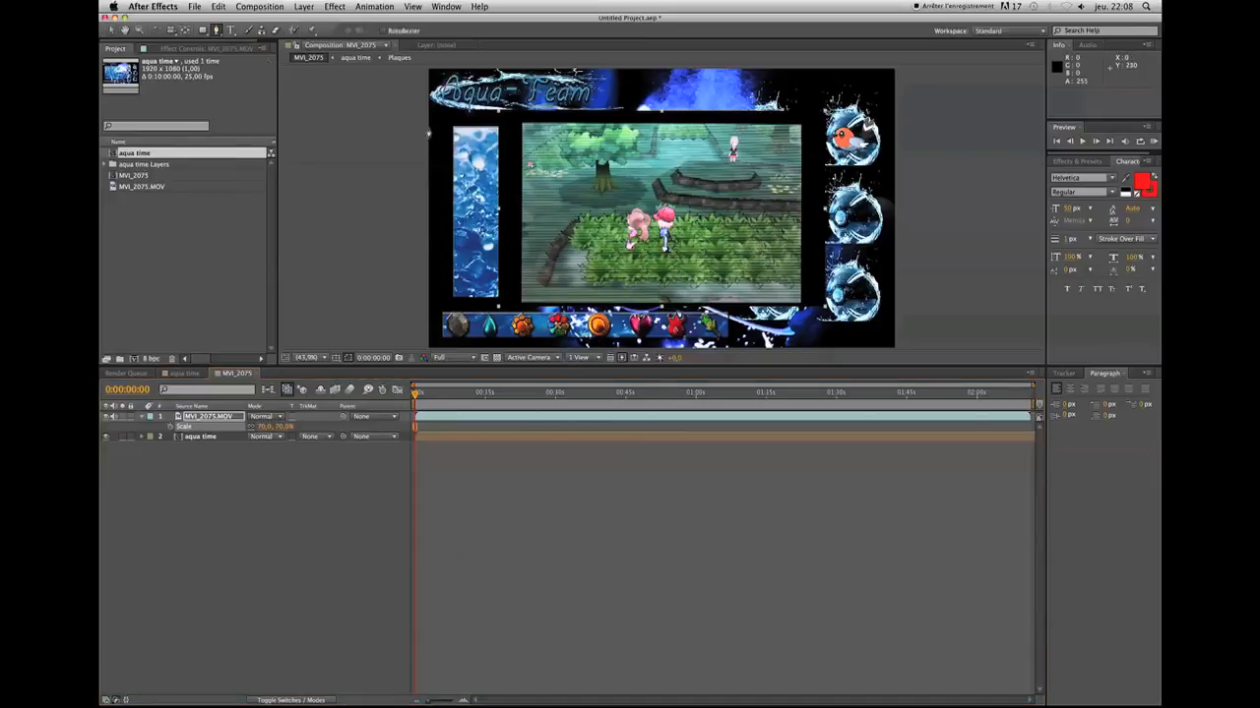
{"action": "left_click", "coordinate": [522, 126]}
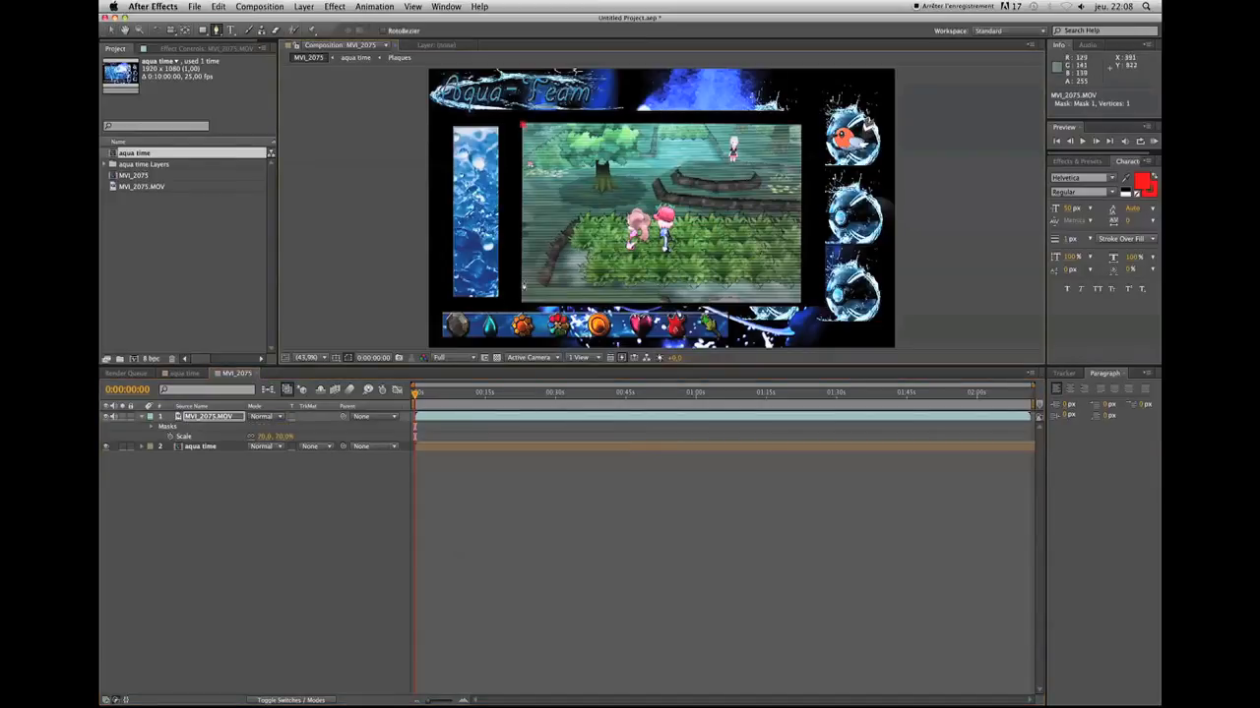
{"action": "left_click", "coordinate": [522, 302]}
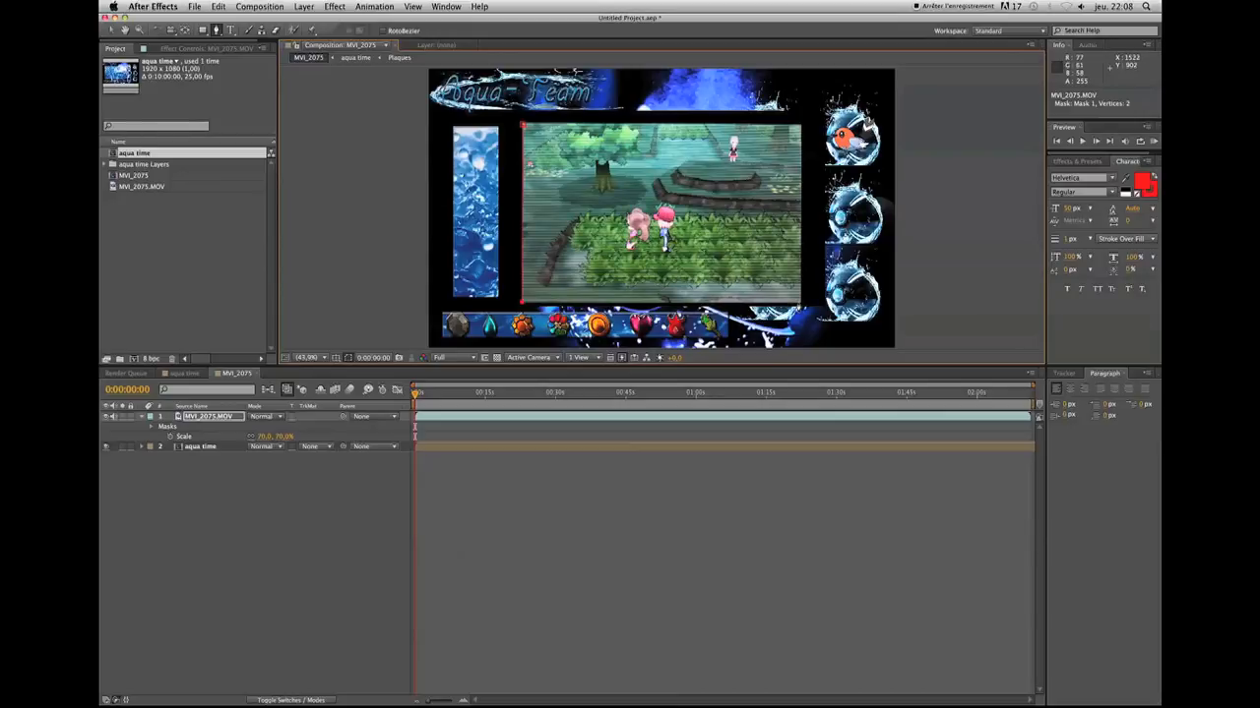
{"action": "left_click", "coordinate": [798, 302]}
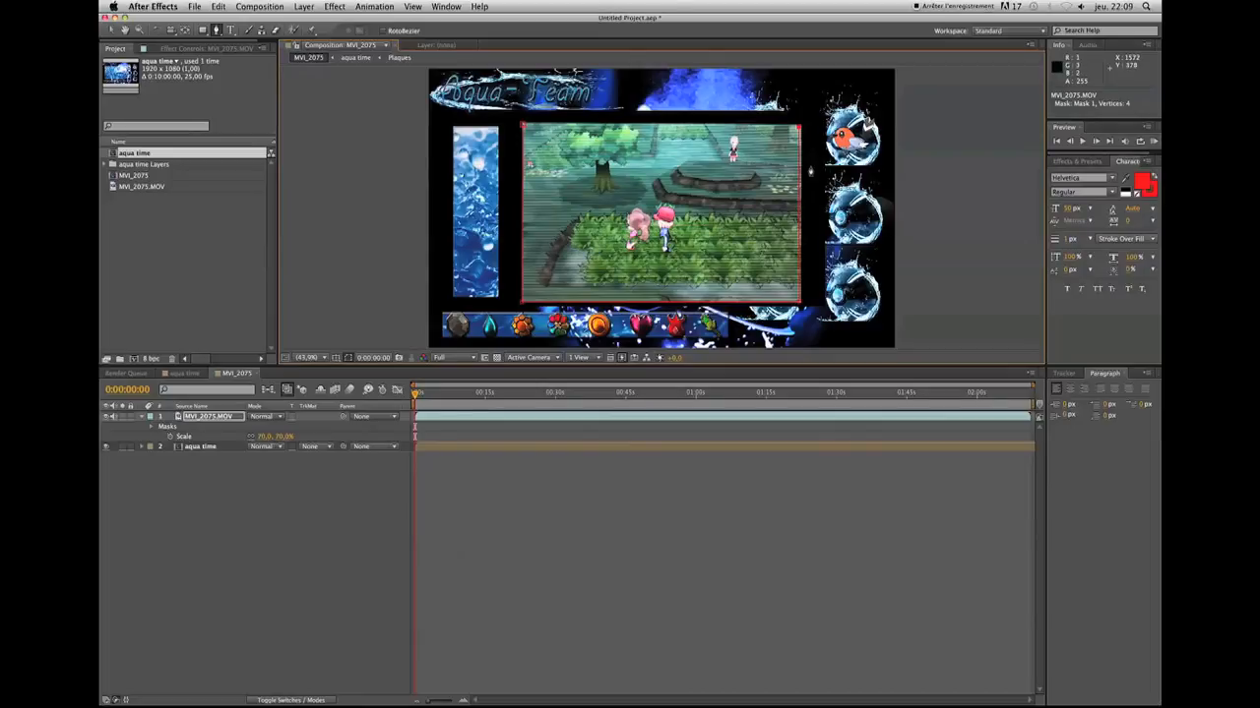
{"action": "left_click", "coordinate": [525, 128]}
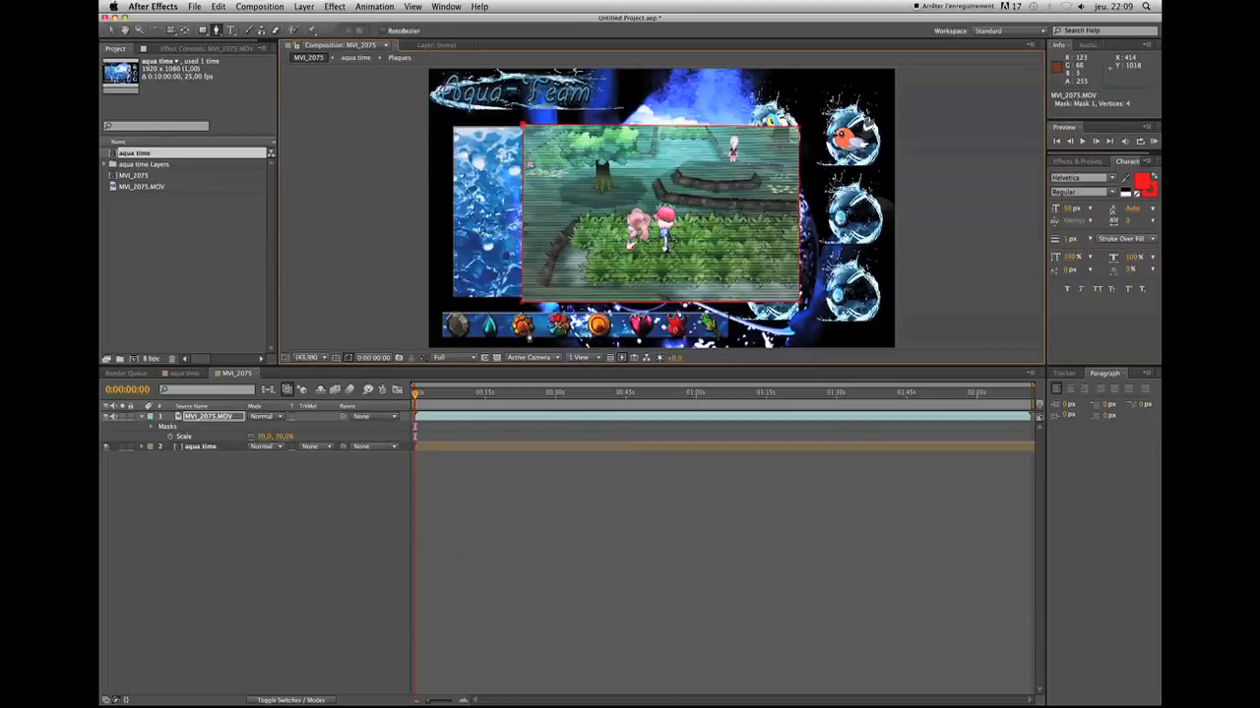
Soften the edges of Mask 1 on the video layer with a 5-pixel feather and a slightly negative expansion
{"action": "left_click", "coordinate": [200, 419]}
{"action": "key", "text": "m"}
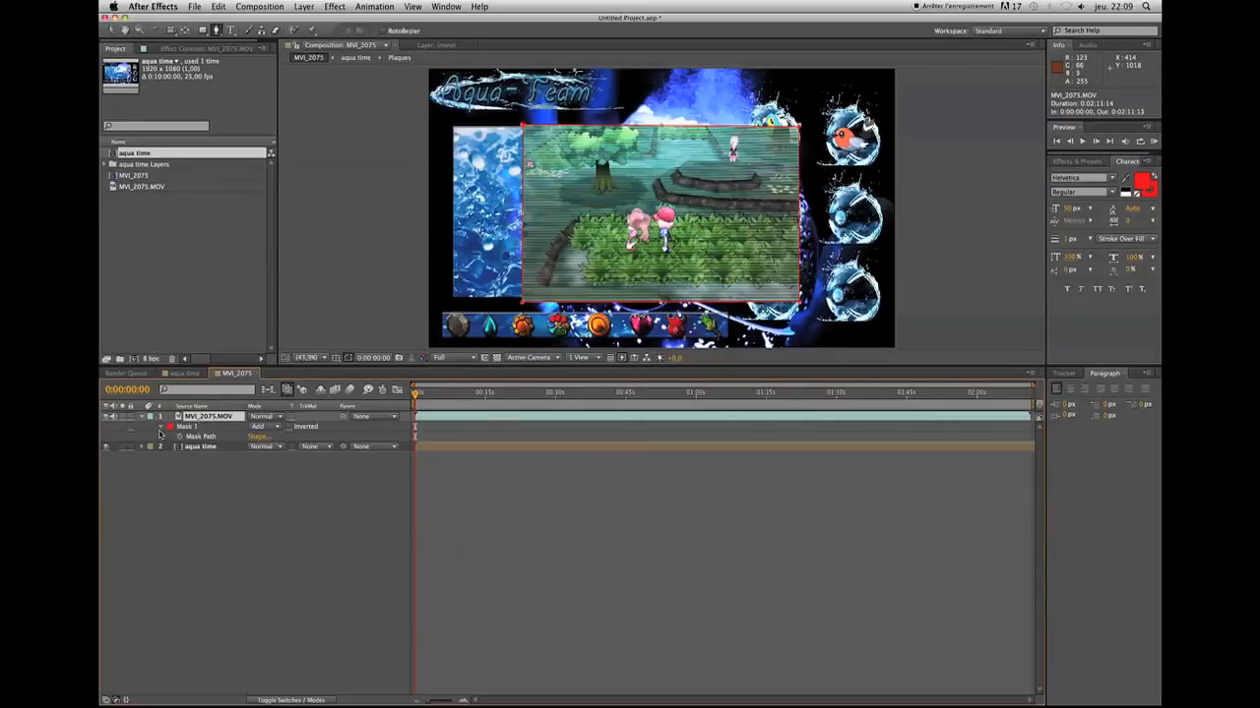
{"action": "left_click", "coordinate": [163, 428]}
{"action": "left_click", "coordinate": [162, 429]}
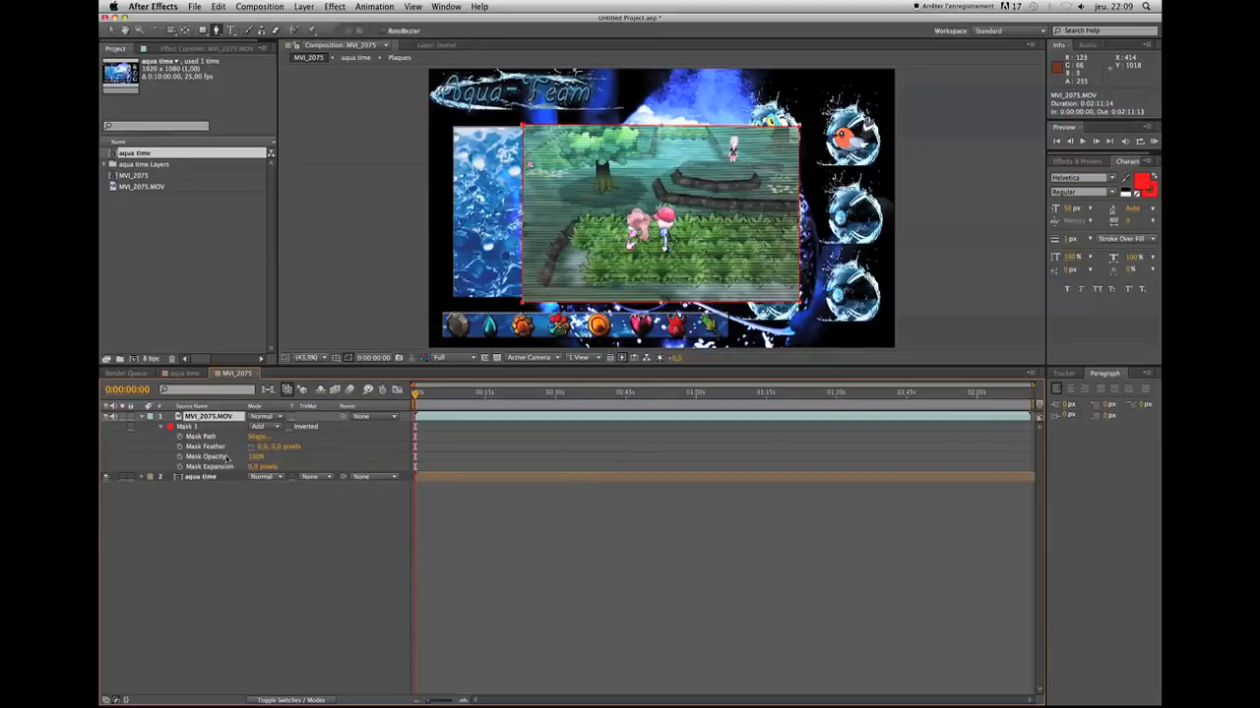
{"action": "mouse_move", "coordinate": [263, 448]}
{"action": "left_mouse_down"}
{"action": "mouse_move", "coordinate": [291, 447]}
{"action": "mouse_move", "coordinate": [264, 446]}
{"action": "left_mouse_up"}
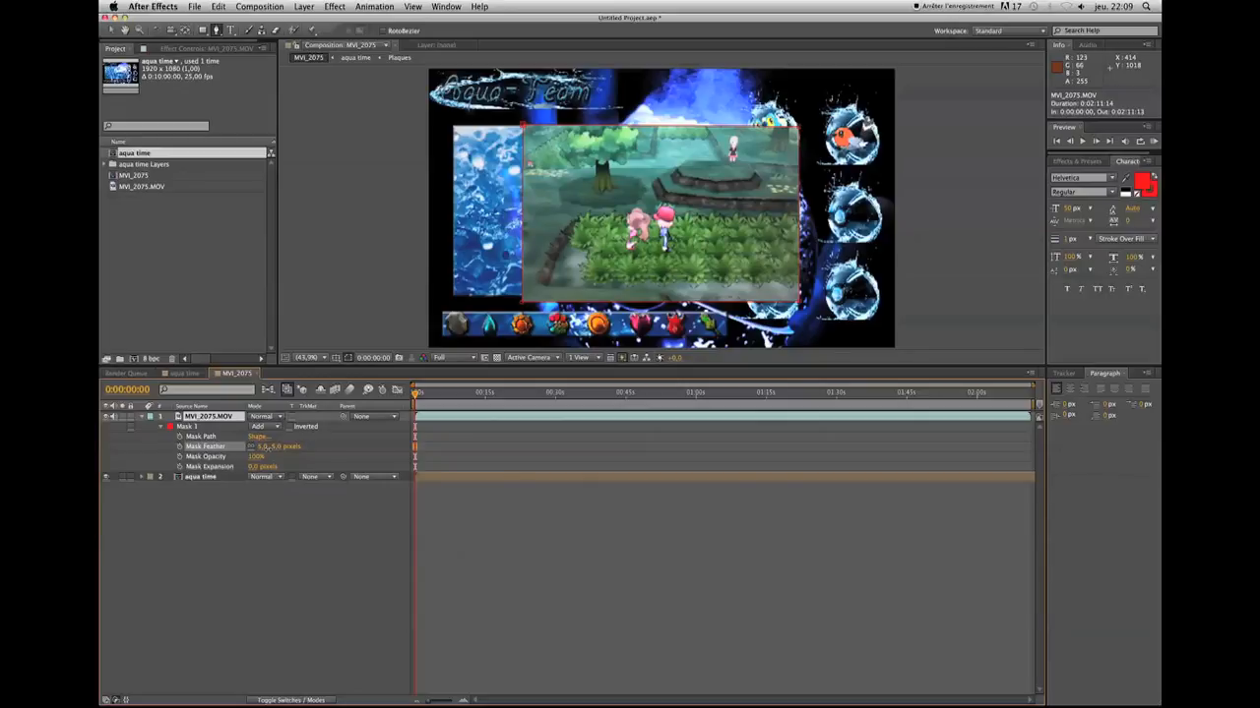
{"action": "left_click_drag", "start_coordinate": [267, 448], "coordinate": [267, 449]}
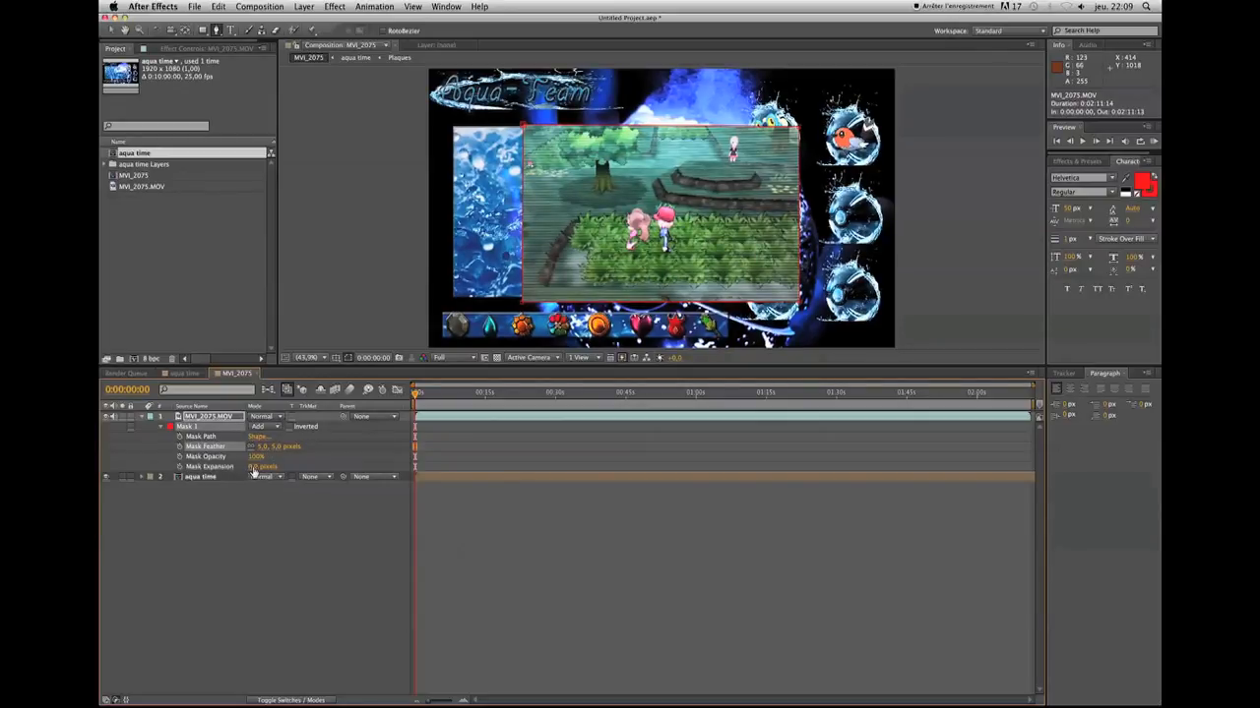
{"action": "mouse_move", "coordinate": [253, 470]}
{"action": "left_mouse_down"}
{"action": "mouse_move", "coordinate": [279, 467]}
{"action": "mouse_move", "coordinate": [255, 467]}
{"action": "left_mouse_up"}
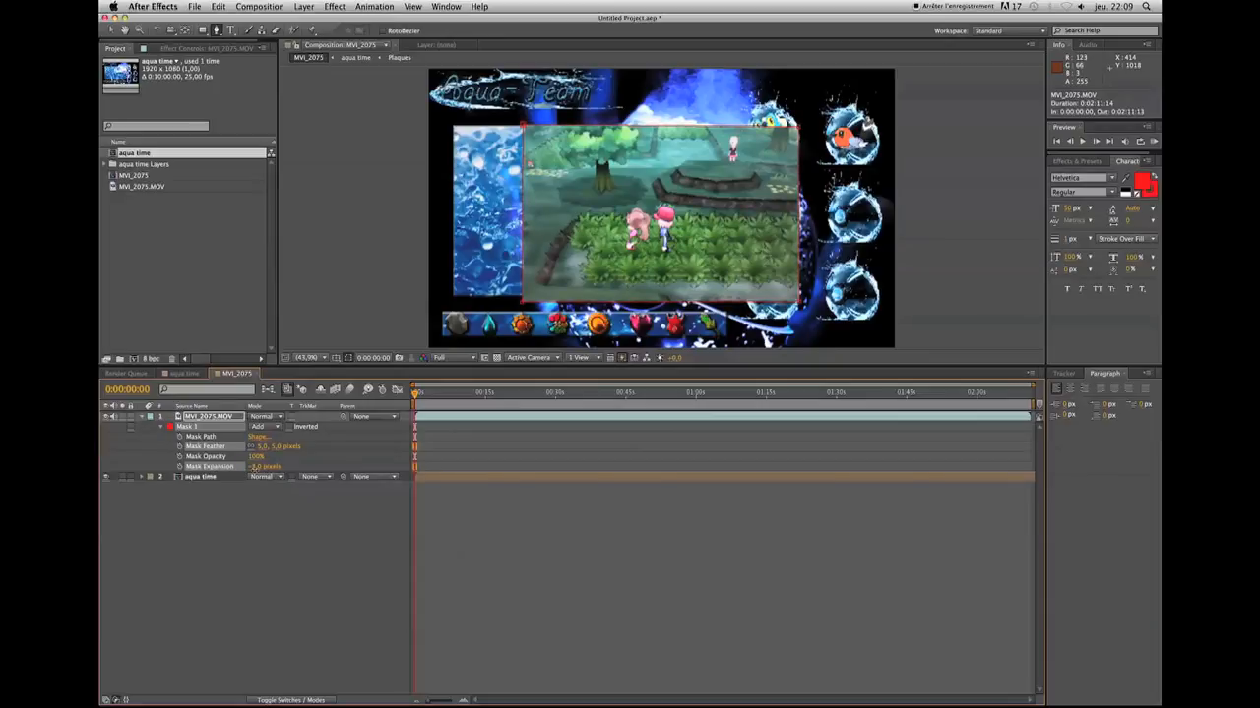
Reposition the masked MVI_2075.MOV video so that it covers the blue picture frame of the layout, and collapse the layer's properties
{"action": "left_click", "coordinate": [265, 508]}
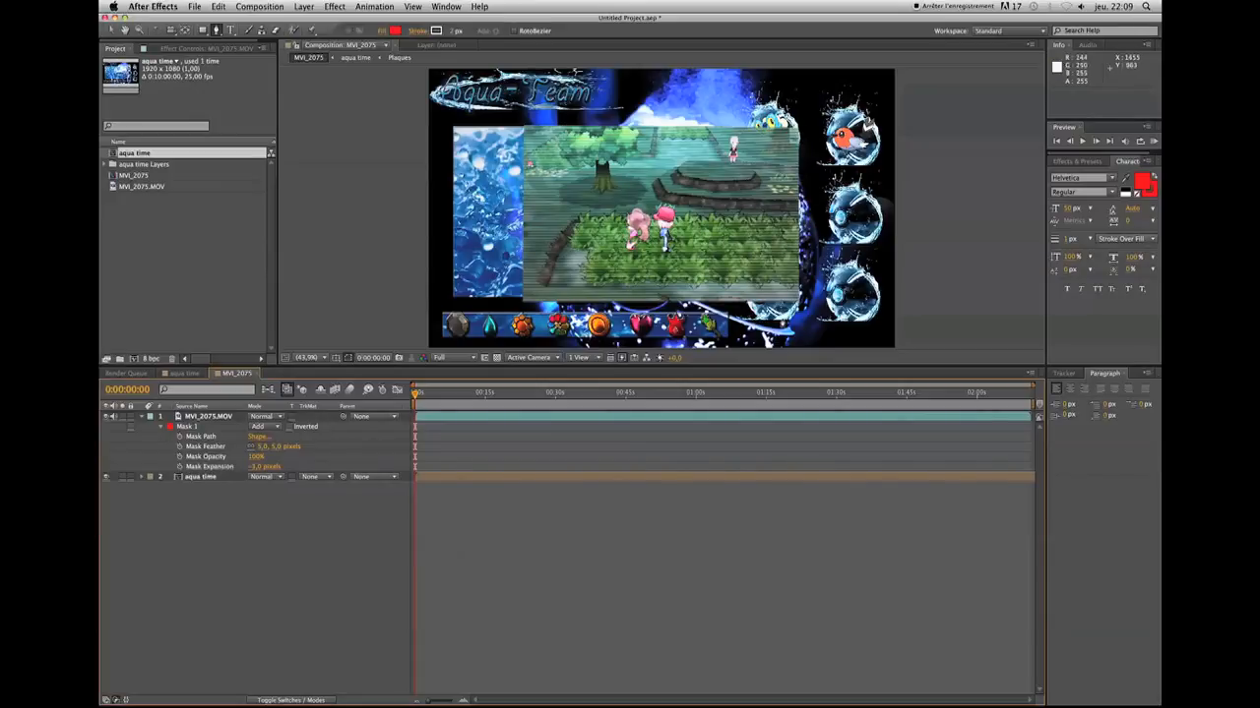
{"action": "left_click", "coordinate": [111, 29]}
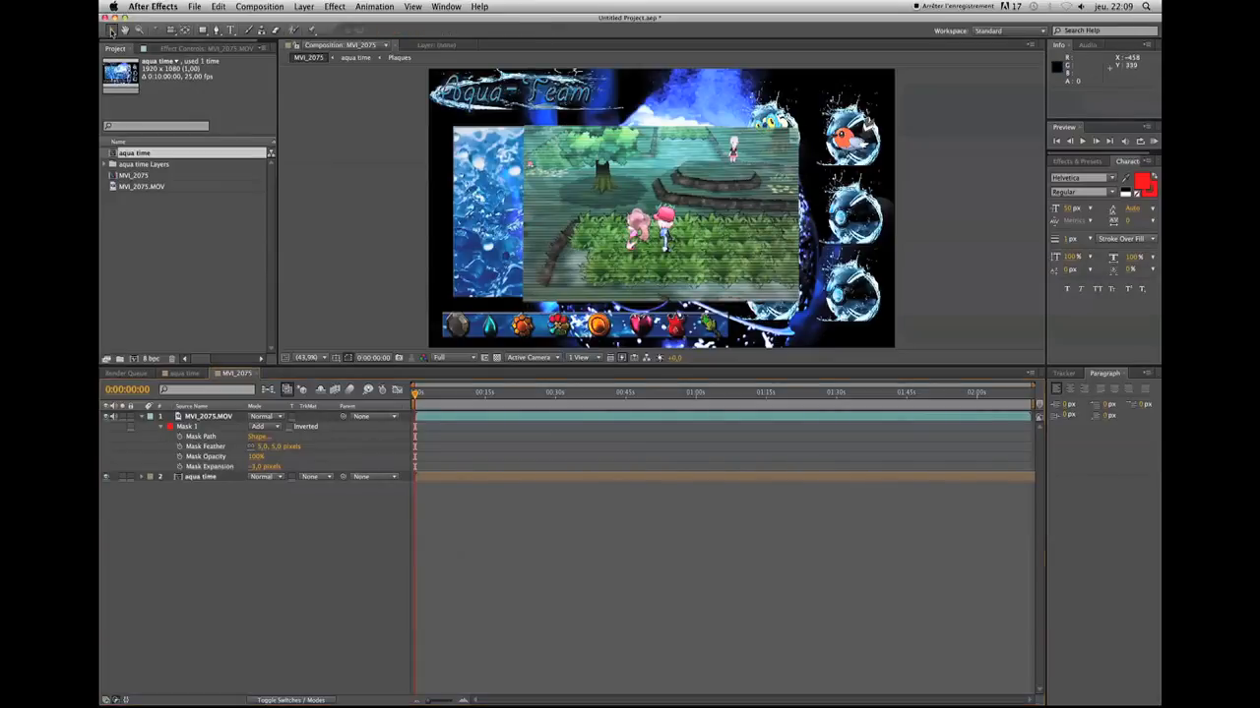
{"action": "left_click", "coordinate": [200, 418]}
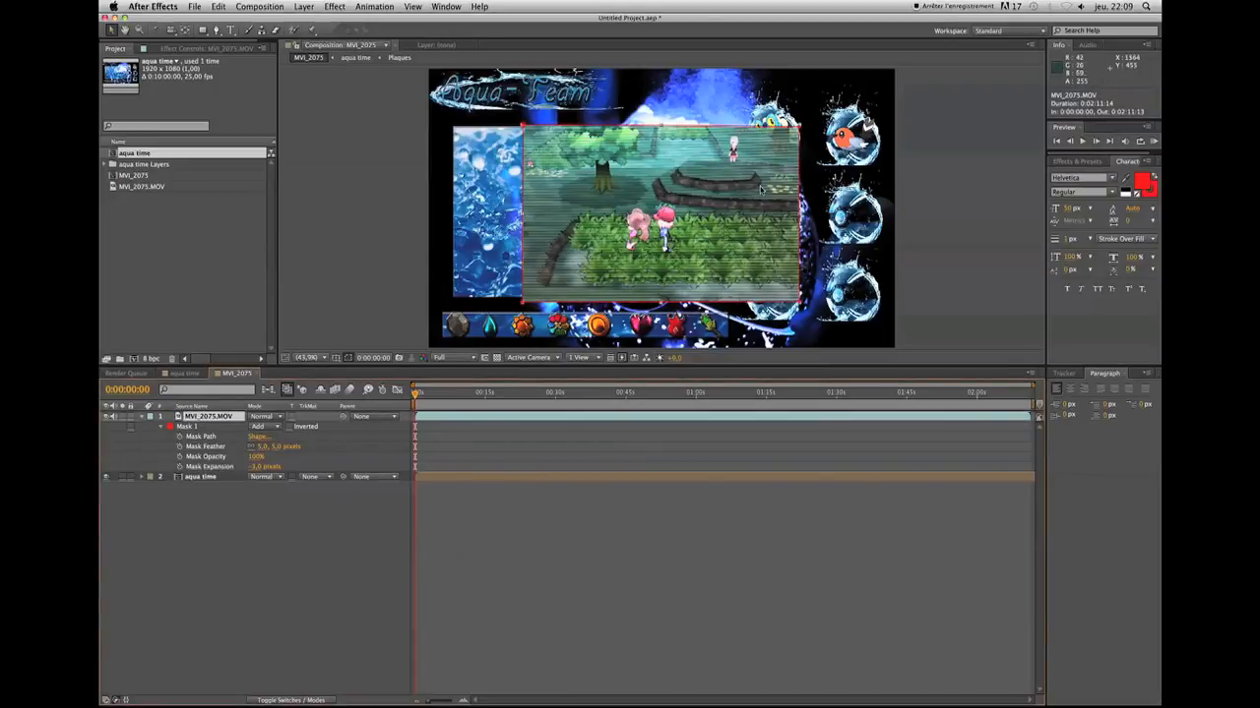
{"action": "left_click_drag", "start_coordinate": [809, 194], "coordinate": [687, 184]}
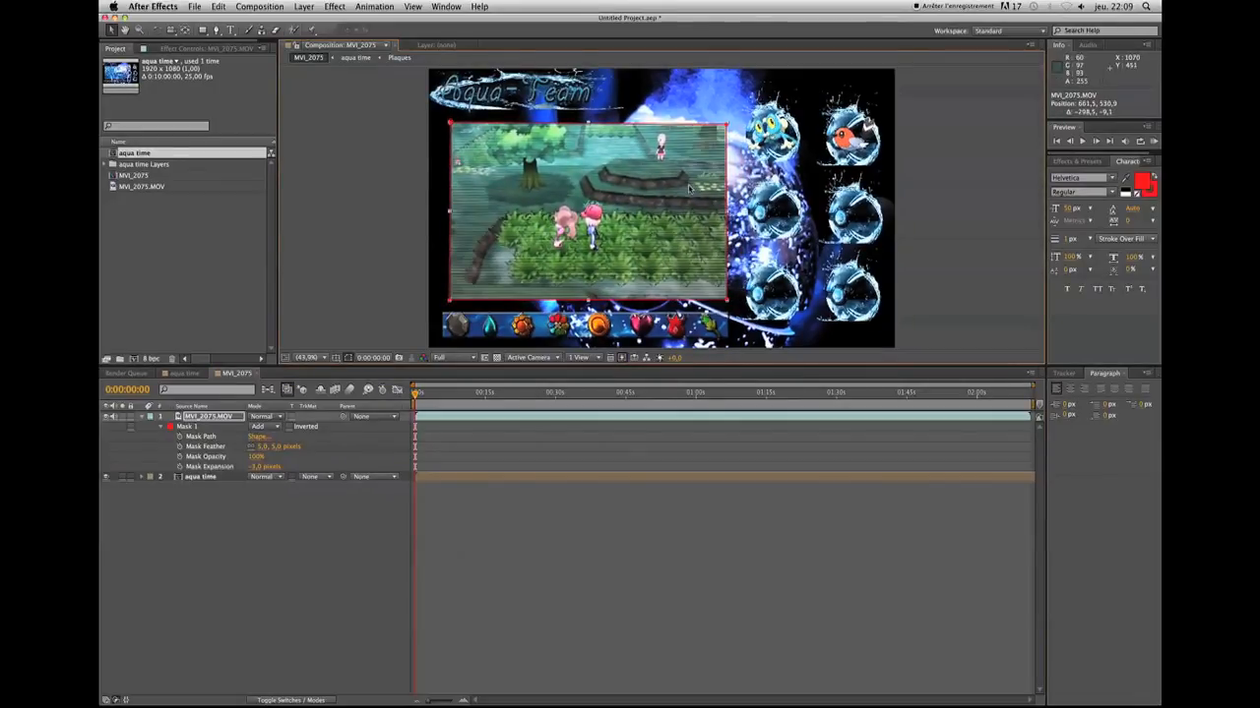
{"action": "left_click", "coordinate": [256, 554]}
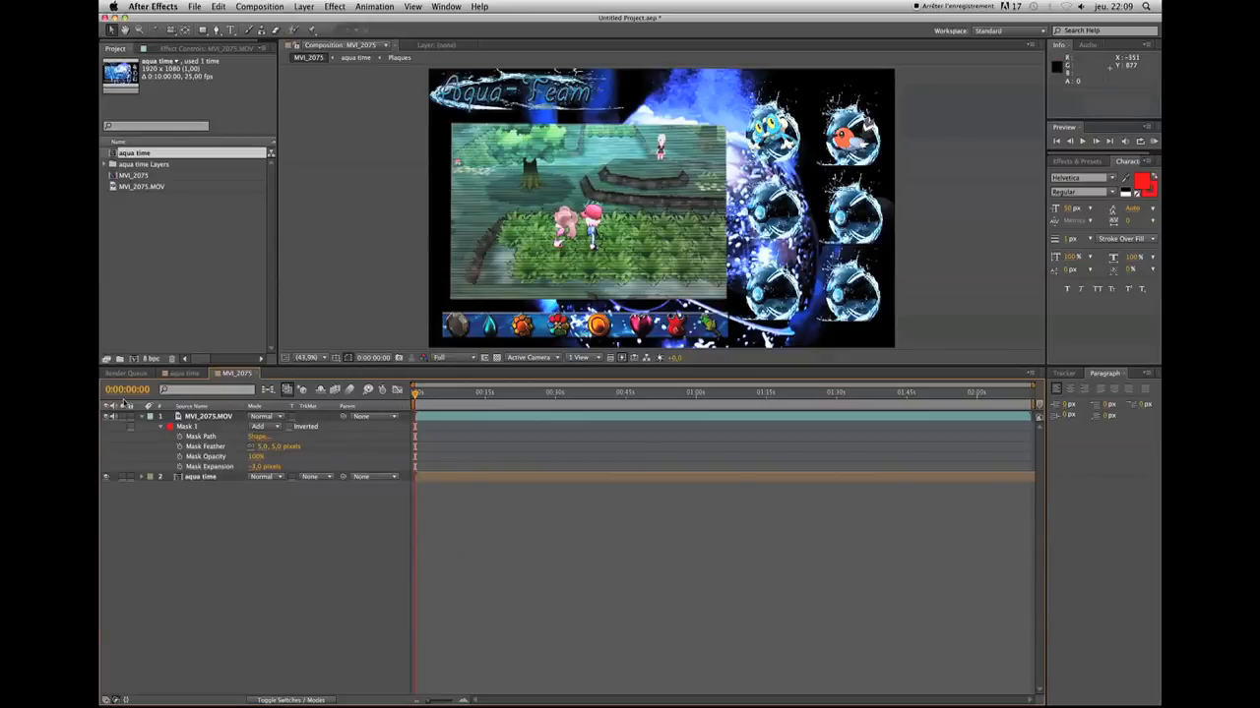
{"action": "left_click", "coordinate": [142, 418]}
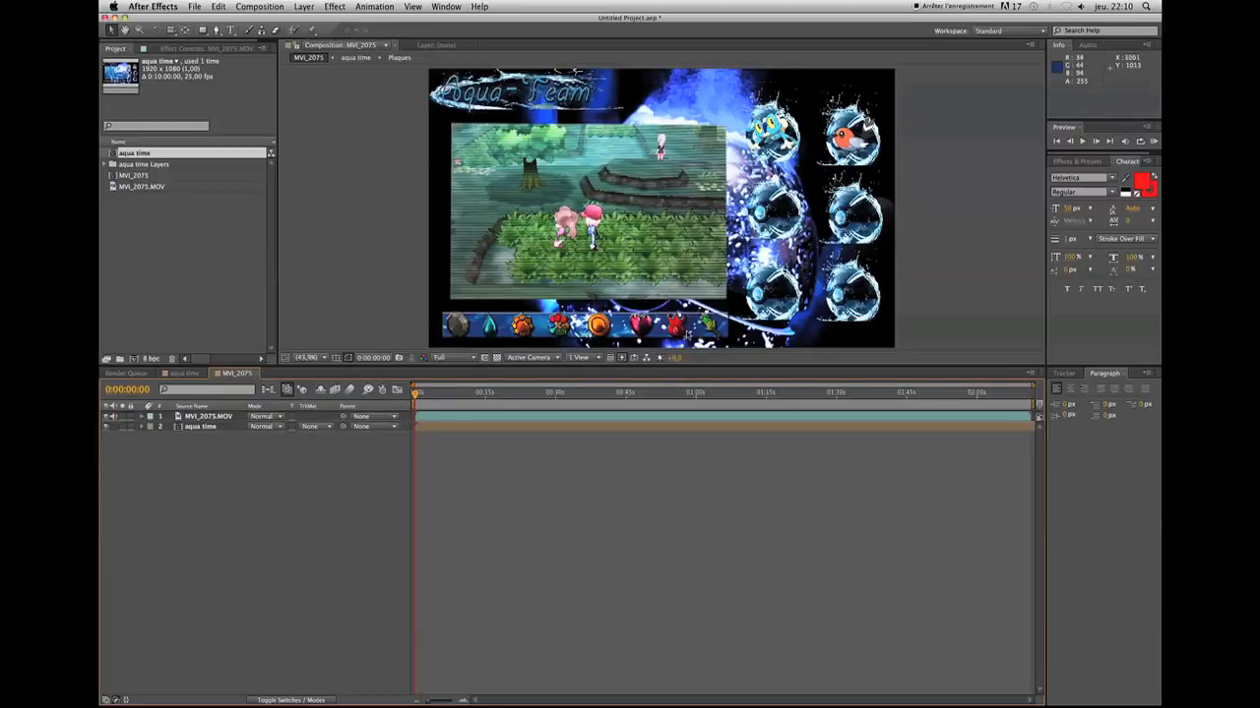
Open the badges composition nested in aqua time and toggle the visibility of Layer 27 to identify its badge
{"action": "double_click", "coordinate": [181, 429]}
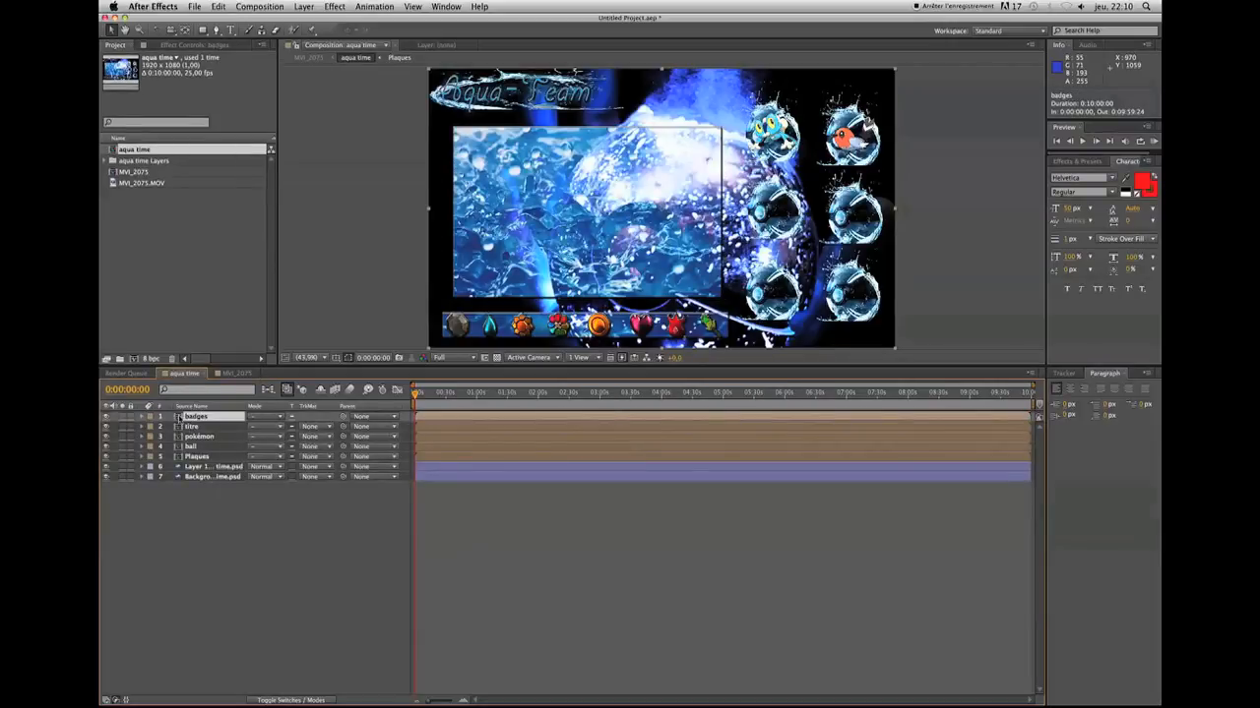
{"action": "double_click", "coordinate": [183, 417]}
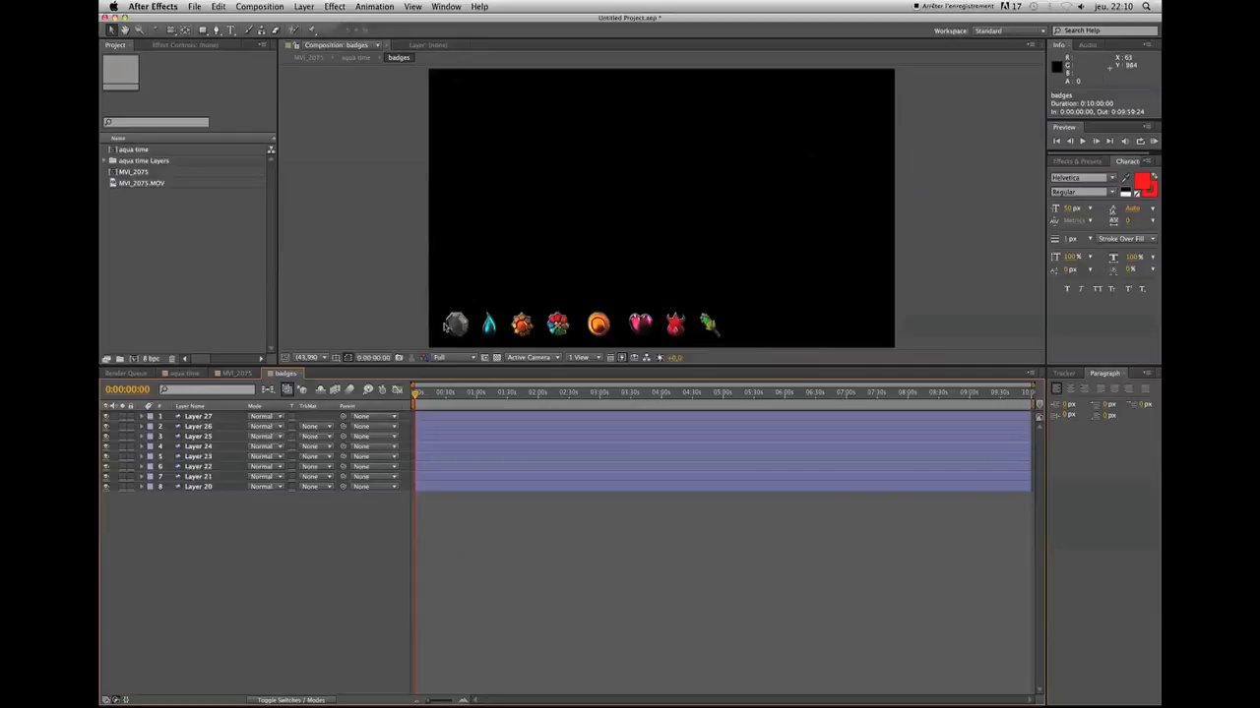
{"action": "left_click", "coordinate": [107, 417]}
{"action": "left_click", "coordinate": [107, 417]}
{"action": "left_click", "coordinate": [106, 417]}
{"action": "left_click", "coordinate": [106, 418]}
Apply the Hue/Saturation effect to Layer 27 with Master Saturation at -100 and Master Lightness at -80
{"action": "left_click", "coordinate": [197, 418]}
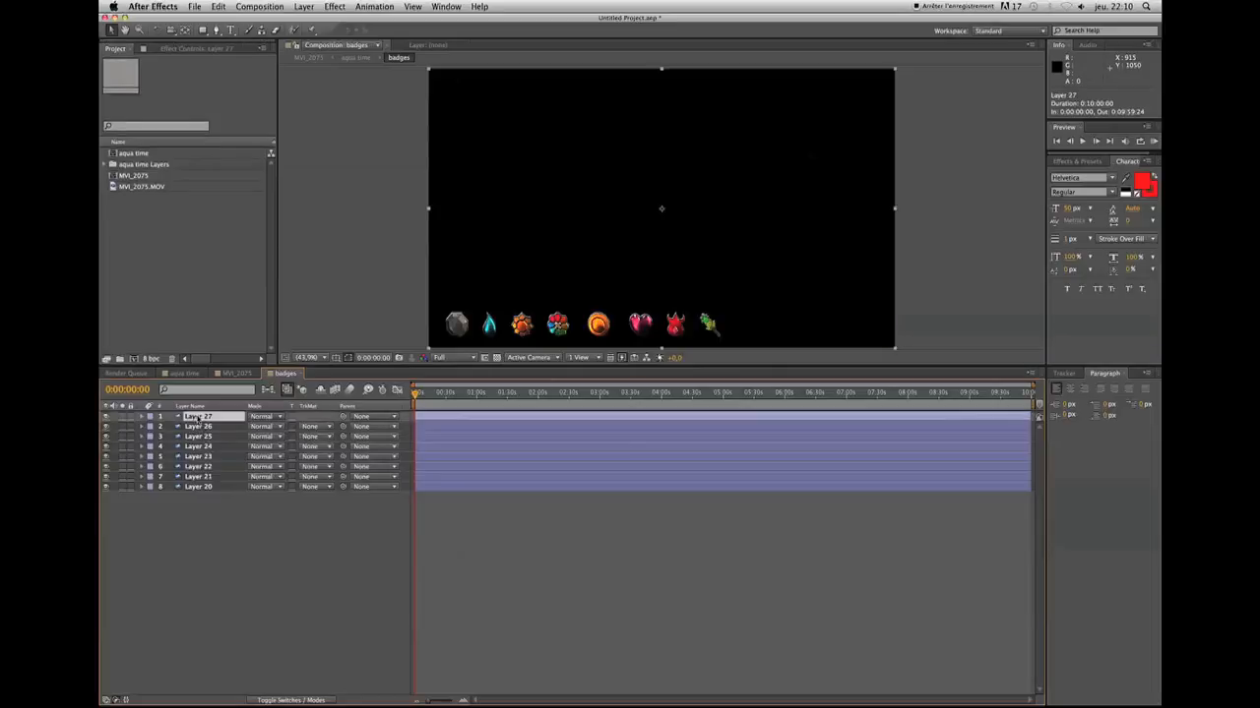
{"action": "left_click", "coordinate": [334, 7]}
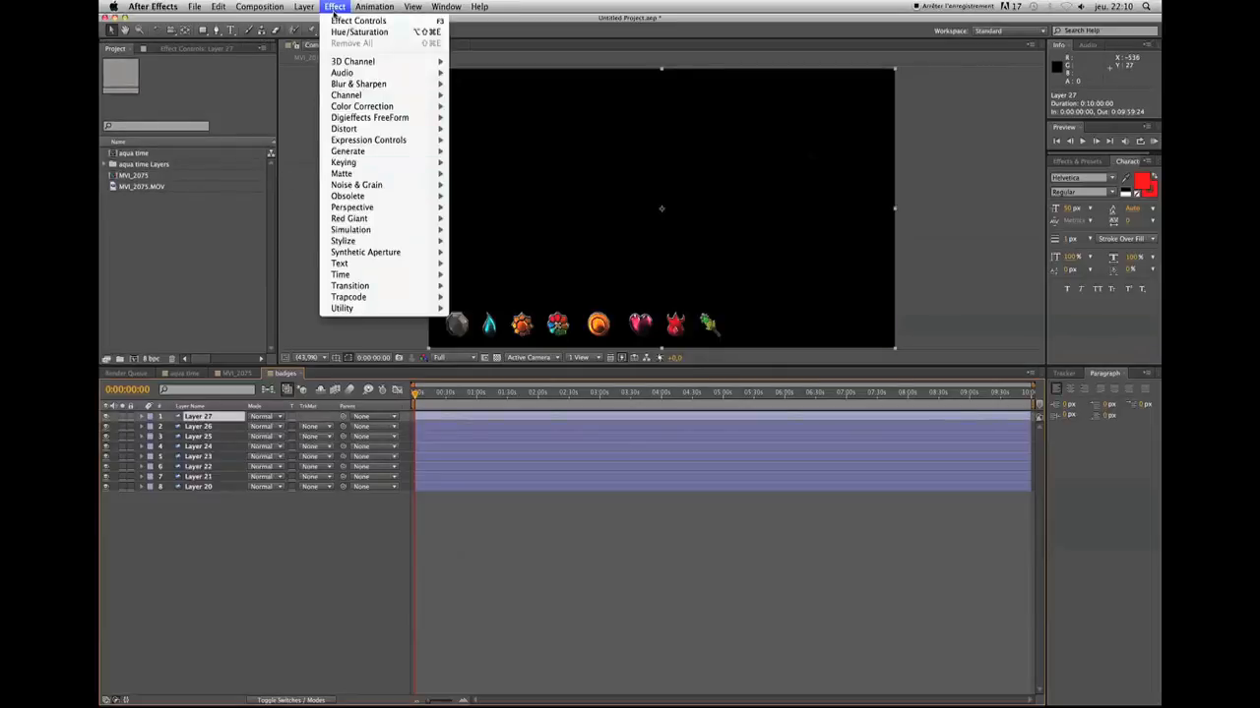
{"action": "mouse_move", "coordinate": [390, 112]}
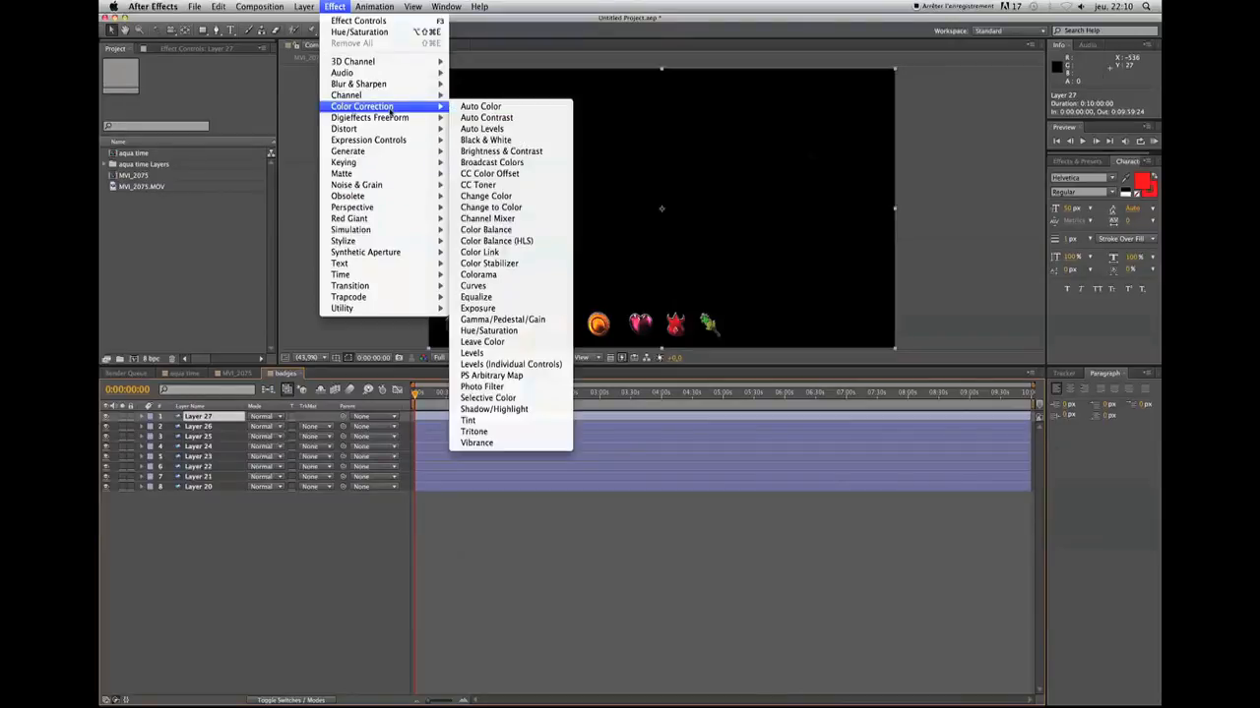
{"action": "left_click", "coordinate": [492, 335]}
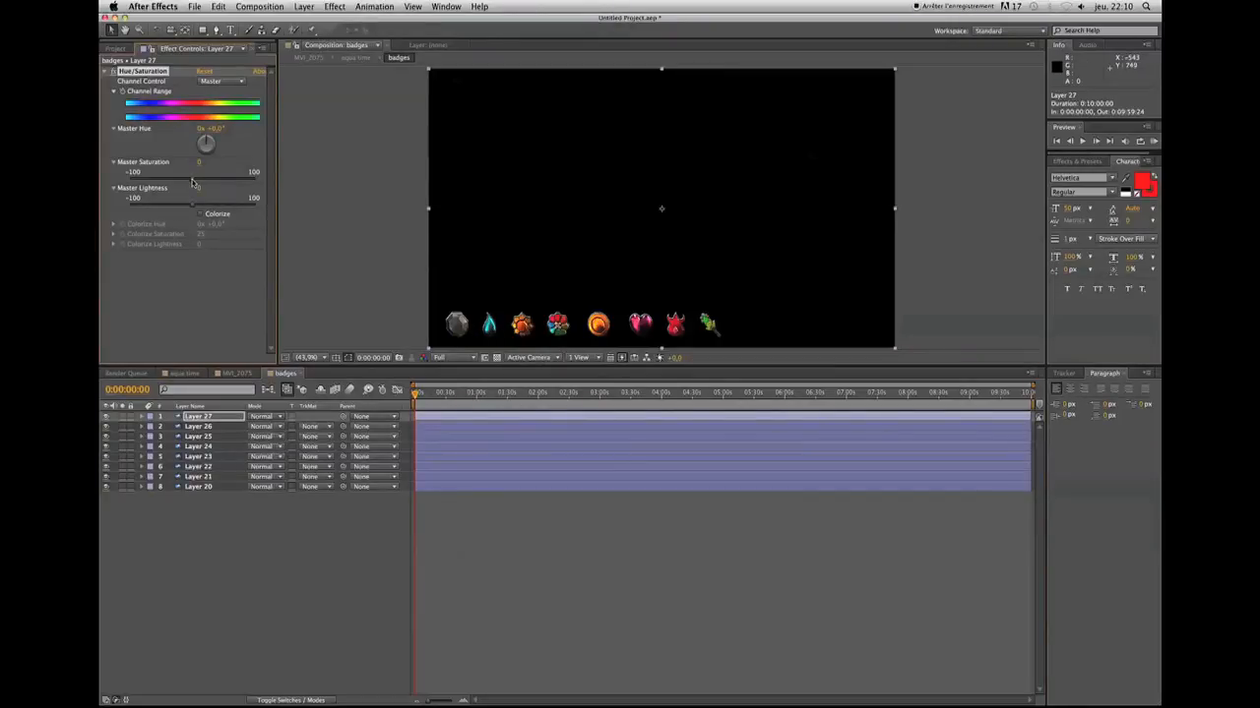
{"action": "left_click_drag", "start_coordinate": [193, 181], "coordinate": [111, 187]}
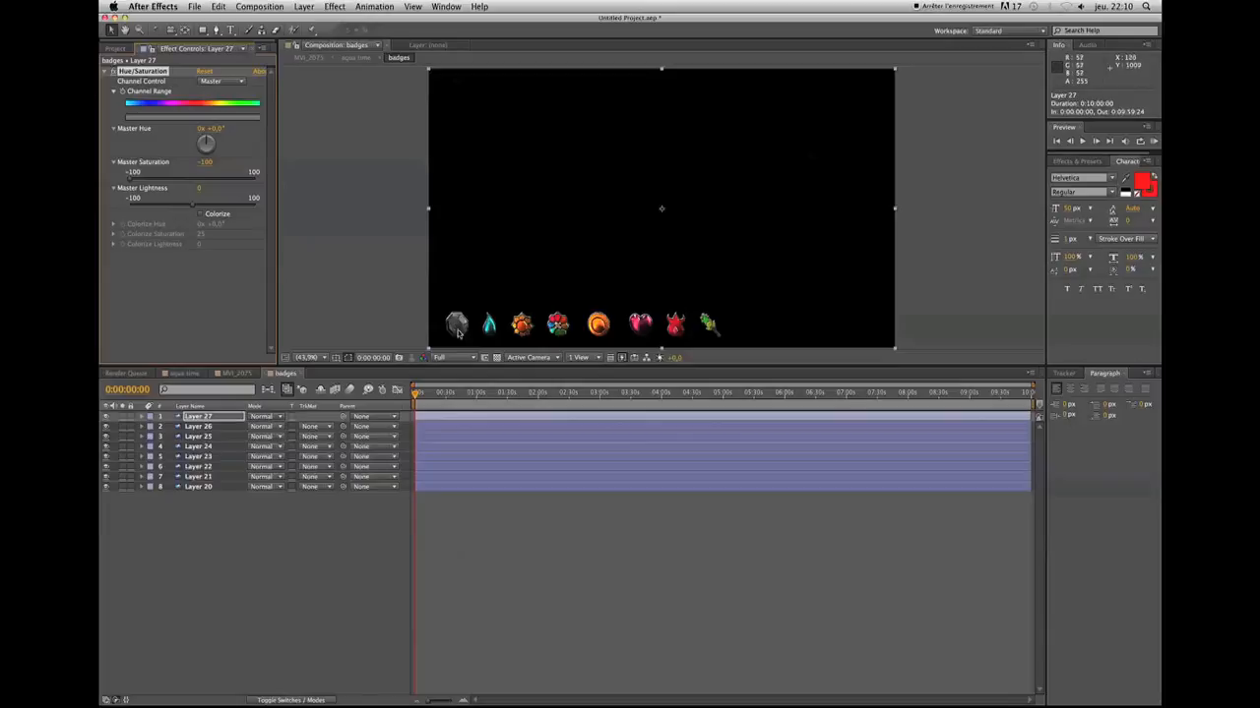
{"action": "left_click_drag", "start_coordinate": [195, 209], "coordinate": [142, 208]}
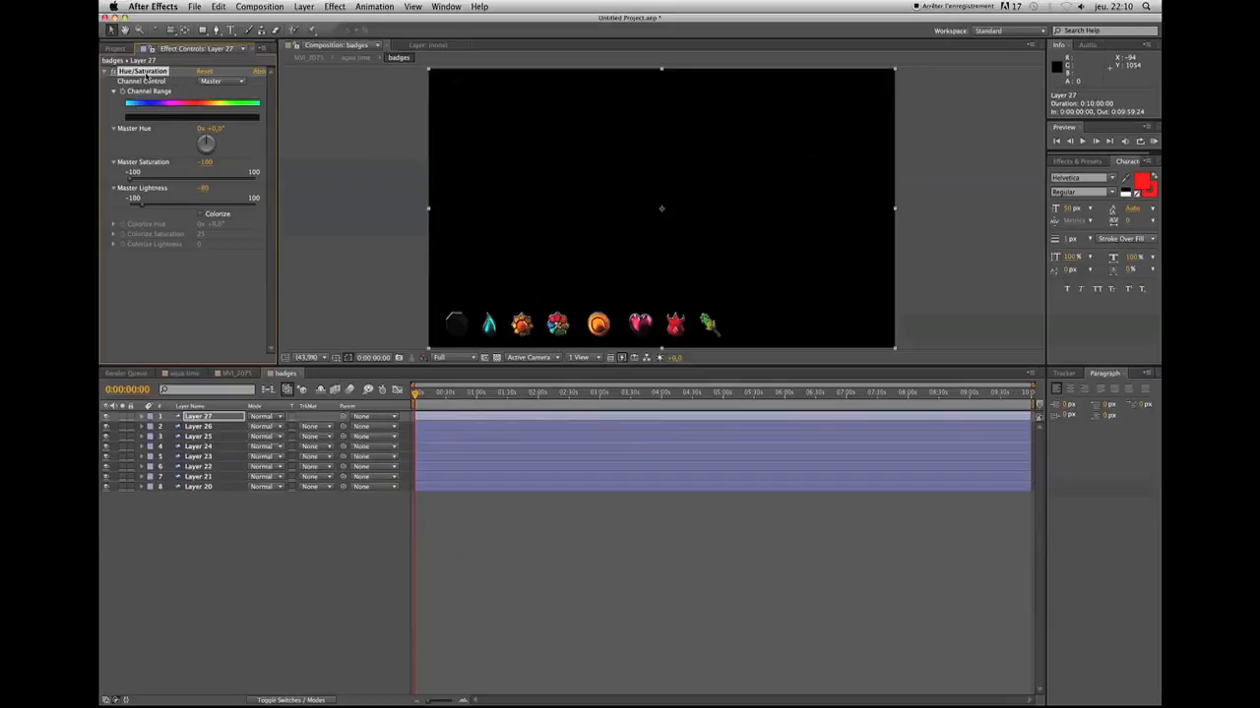
Copy the Hue/Saturation effect from Layer 27 onto each of the other badge layers, Layer 26 through Layer 20
{"action": "left_click", "coordinate": [207, 428]}
{"action": "key", "text": "super+v"}
{"action": "left_click", "coordinate": [205, 439]}
{"action": "key", "text": "super+v"}
{"action": "left_click", "coordinate": [205, 449]}
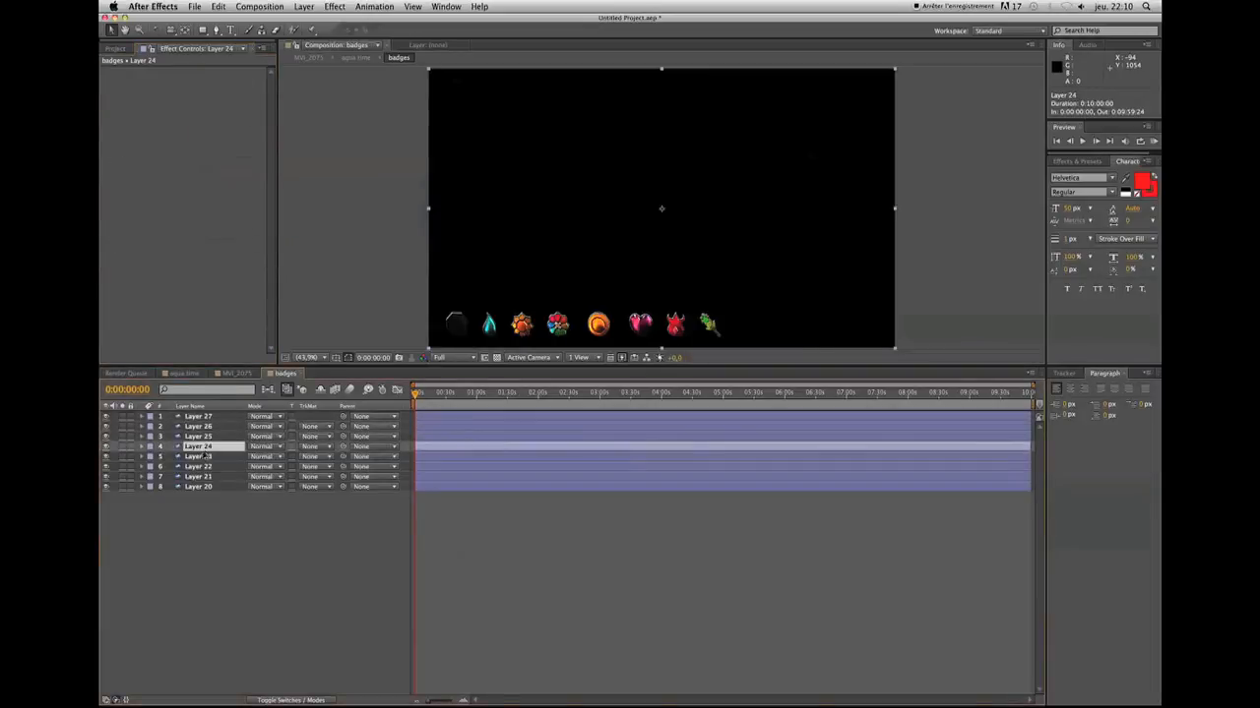
{"action": "key", "text": "super+v"}
{"action": "left_click", "coordinate": [205, 459]}
{"action": "key", "text": "super+v"}
{"action": "left_click", "coordinate": [204, 468]}
{"action": "key", "text": "super+v"}
{"action": "left_click", "coordinate": [204, 477]}
{"action": "key", "text": "super+v"}
{"action": "left_click", "coordinate": [204, 487]}
{"action": "key", "text": "super+v"}
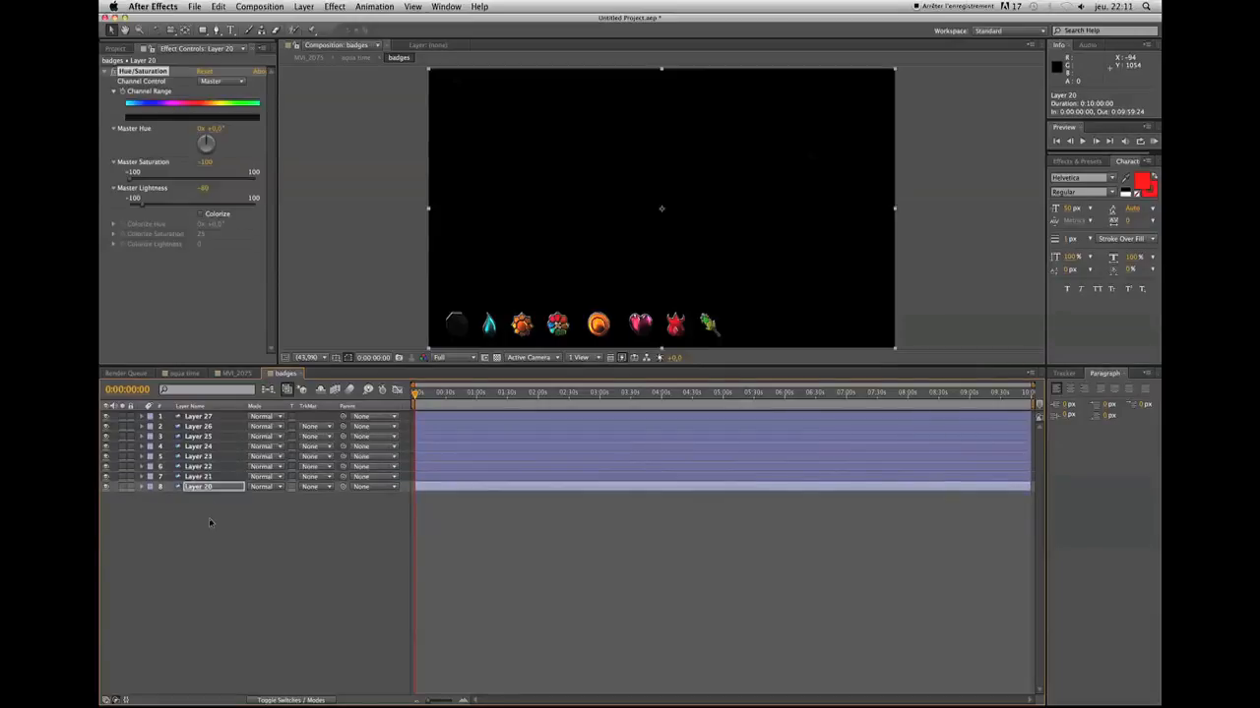
{"action": "left_click", "coordinate": [209, 519]}
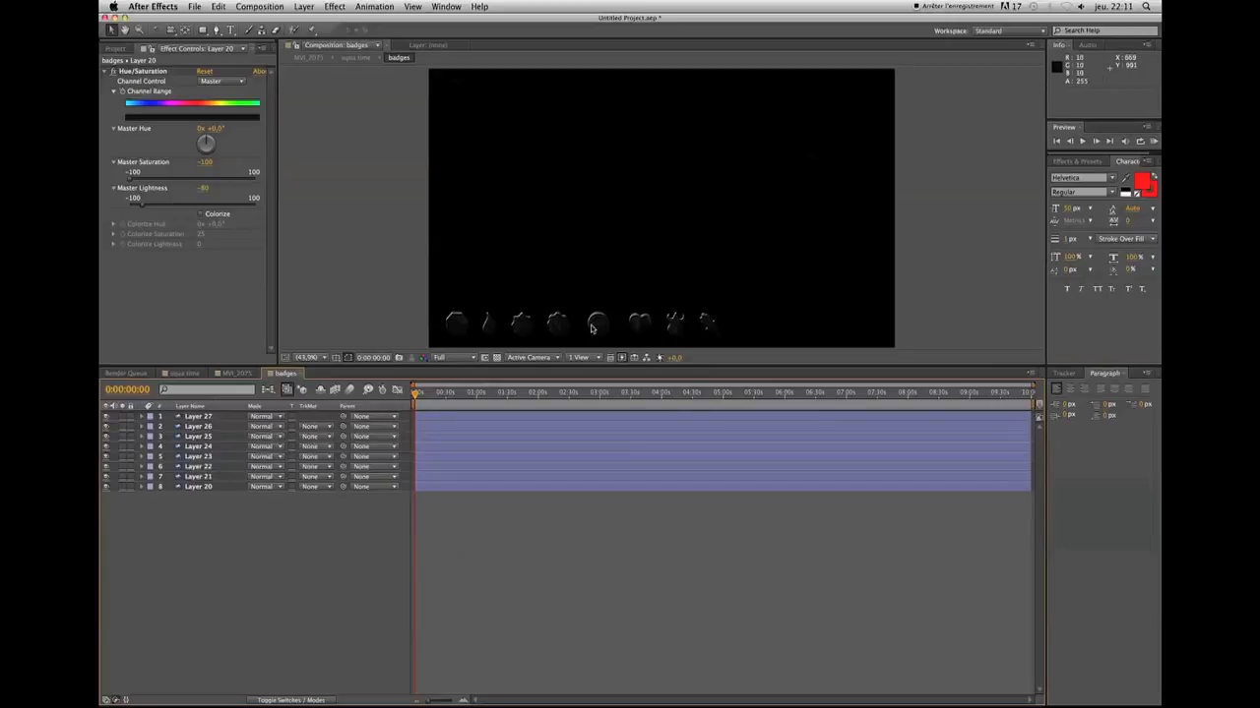
Return to the MVI_2075 composition, go to 0:01:00:00 and play the preview up to the Poké Ball capture at 0:01:00:11
{"action": "left_click_drag", "start_coordinate": [240, 375], "coordinate": [285, 377]}
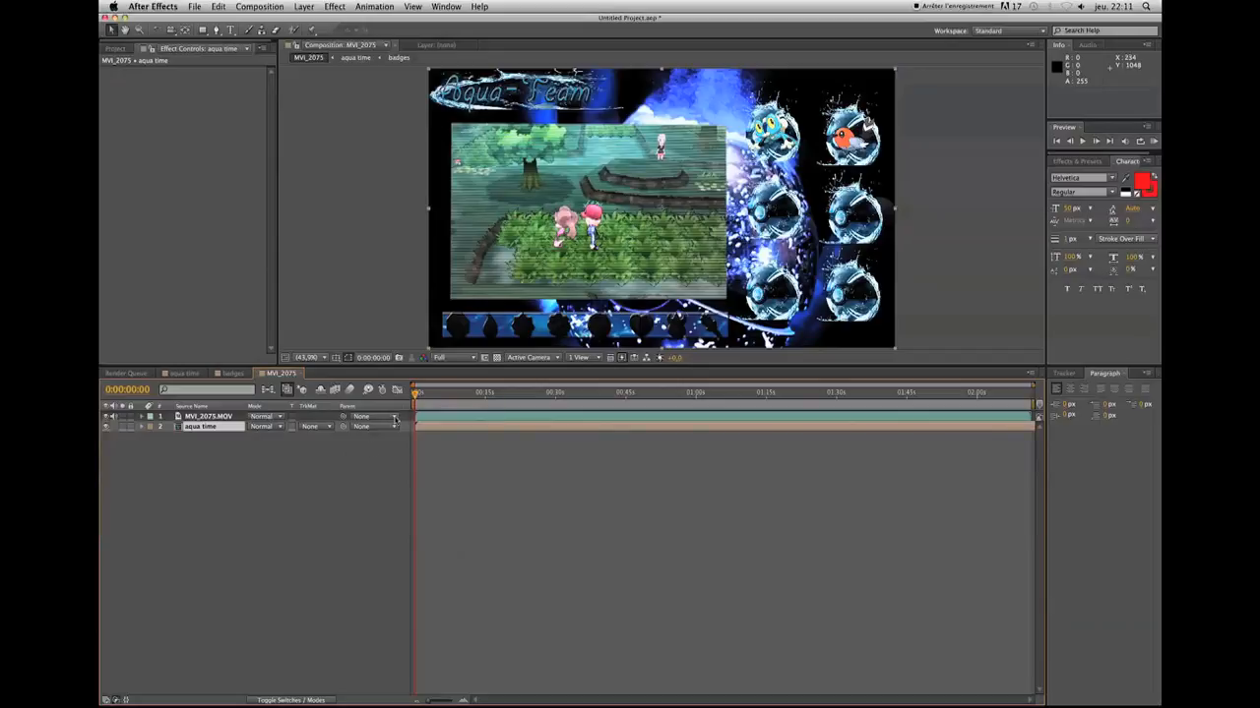
{"action": "left_click", "coordinate": [120, 391]}
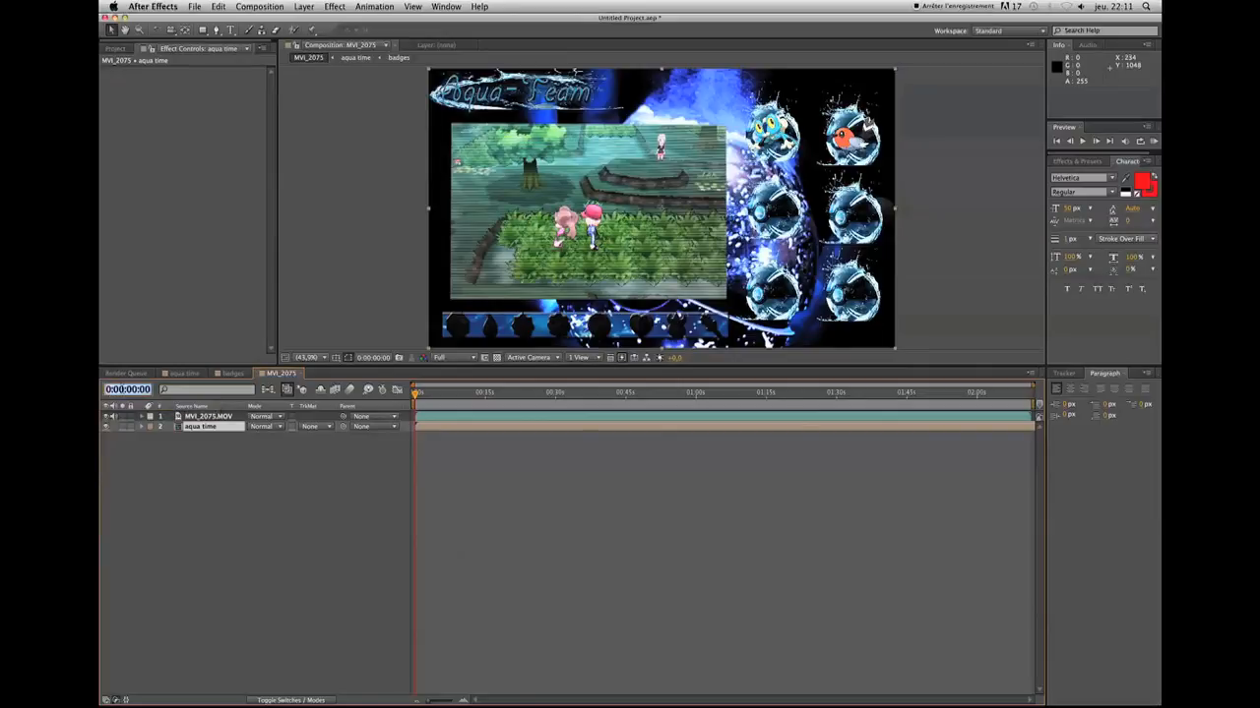
{"action": "left_click", "coordinate": [205, 429]}
{"action": "key", "text": "BackSpace"}
{"action": "type", "text": "1"}
{"action": "key", "text": "Return"}
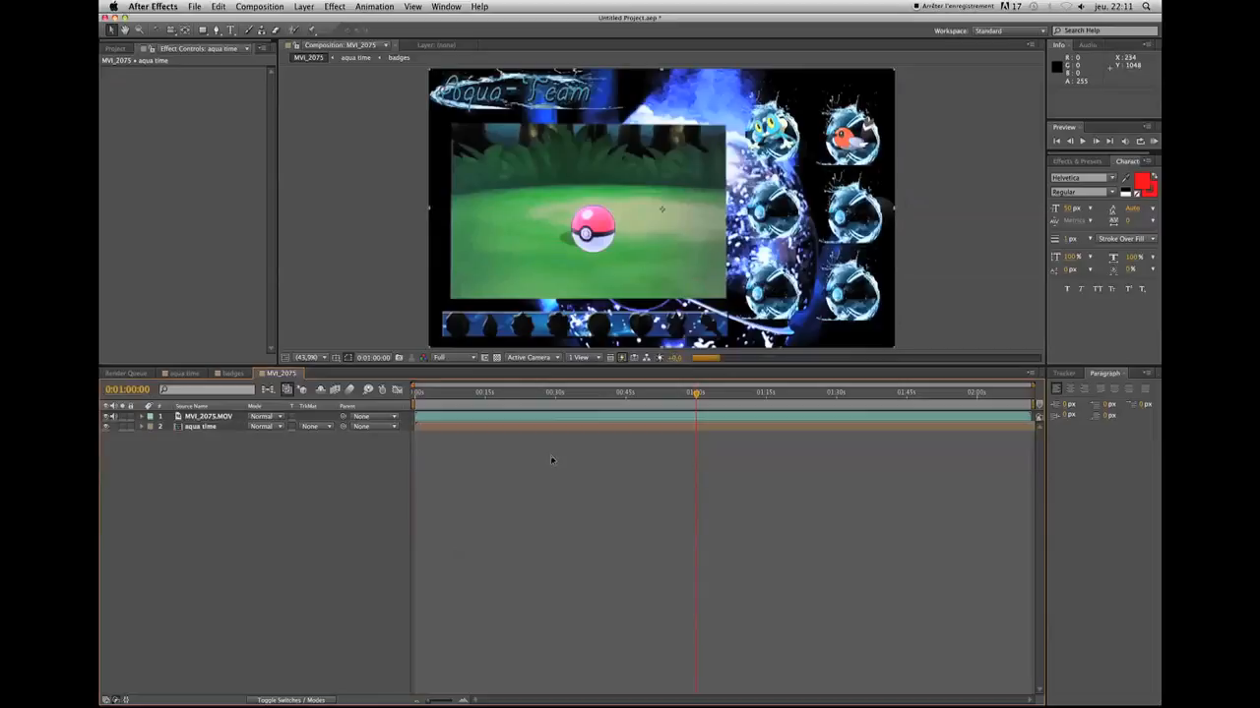
{"action": "key", "text": "space"}
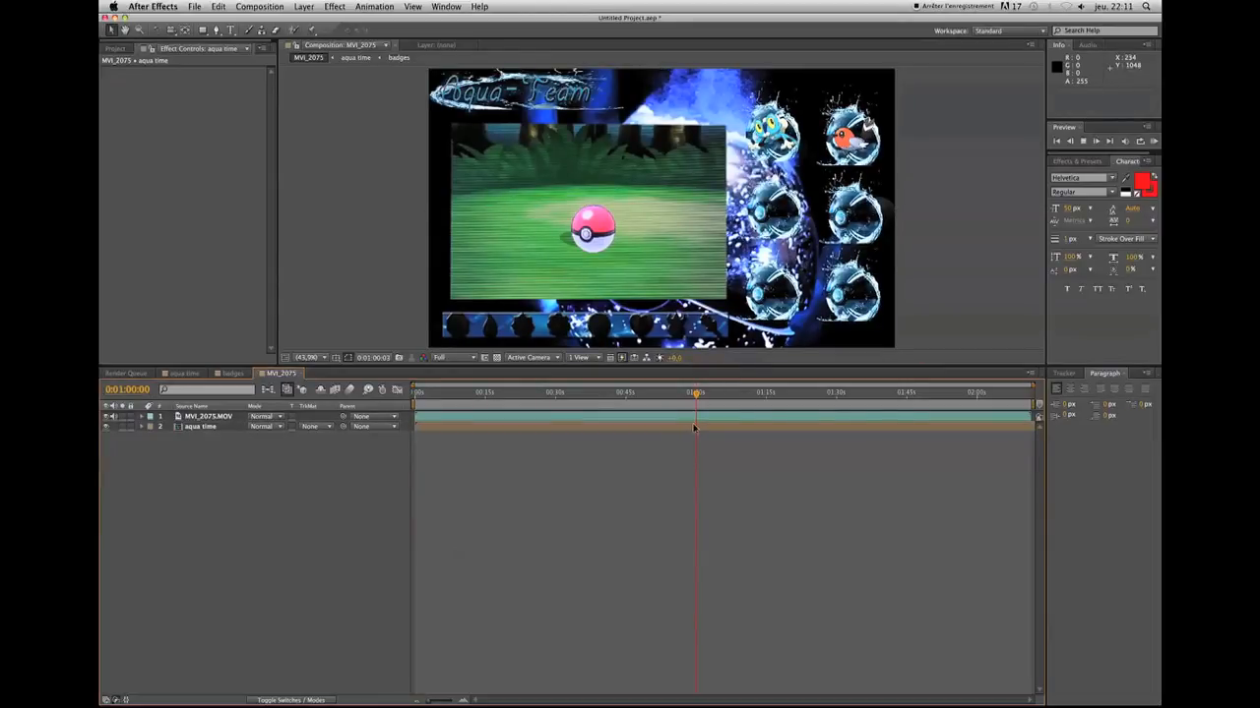
{"action": "key", "text": "space"}
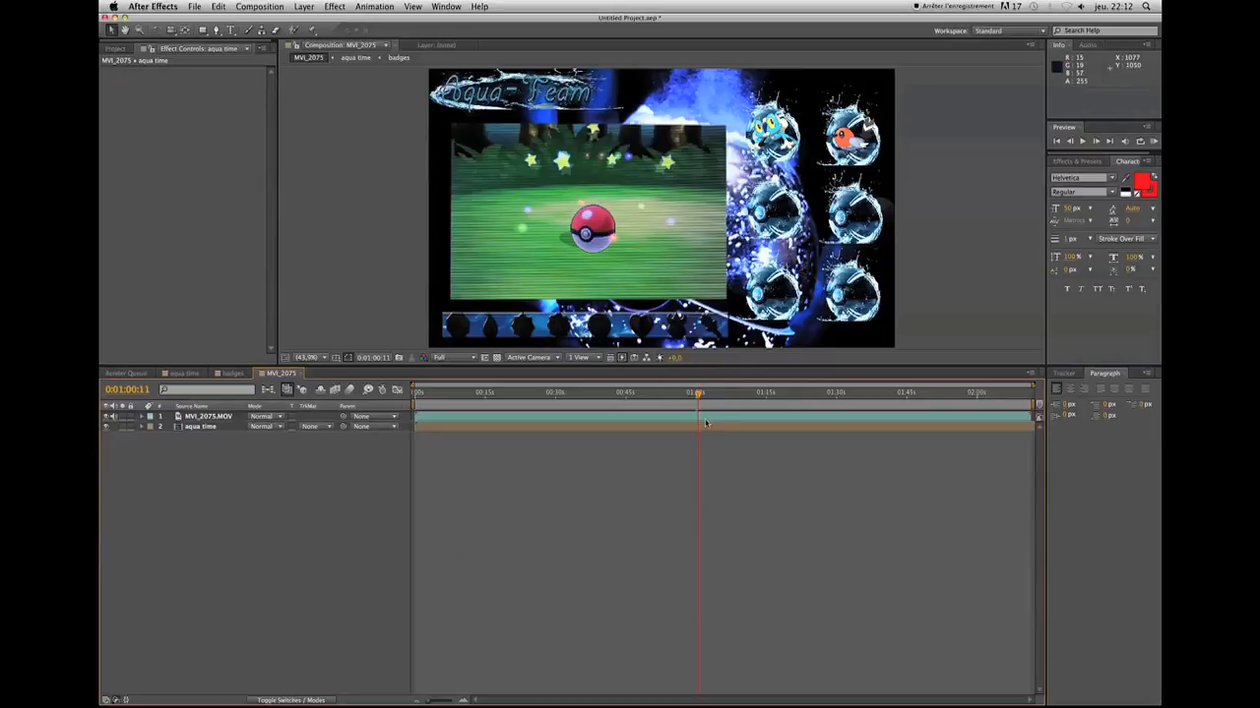
Open the pokémon composition nested in aqua time, toggle Layer 28's visibility to identify it and move it above Layer 29
{"action": "double_click", "coordinate": [204, 429]}
{"action": "double_click", "coordinate": [197, 439]}
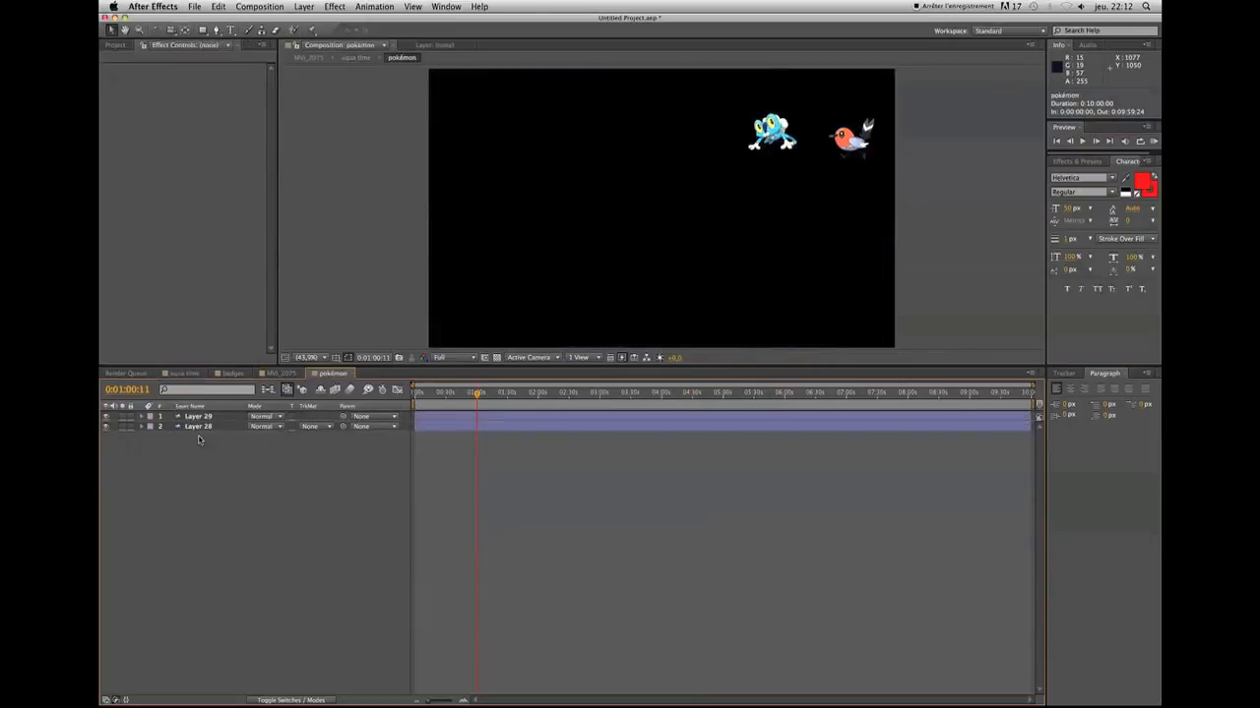
{"action": "left_click", "coordinate": [496, 429]}
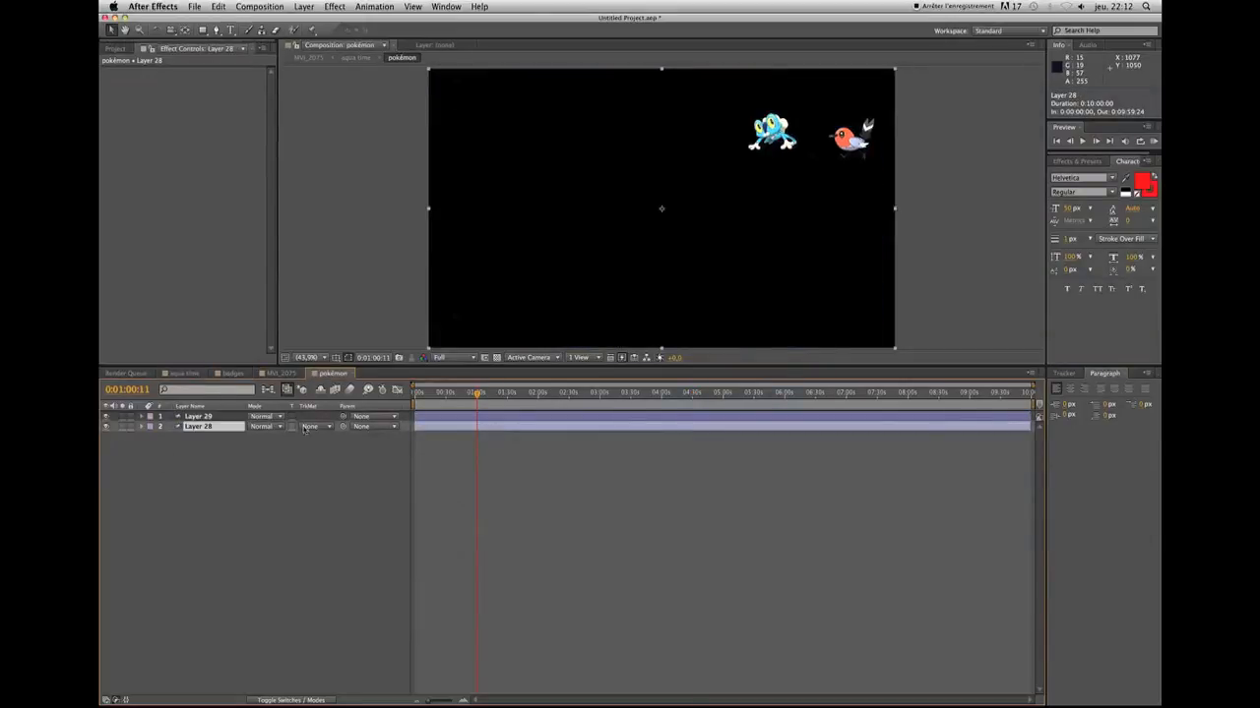
{"action": "left_click", "coordinate": [107, 427]}
{"action": "left_click", "coordinate": [109, 428]}
{"action": "left_click_drag", "start_coordinate": [198, 429], "coordinate": [198, 418]}
Rename Layer 28 as NINJA and Layer 29 as KUIKUI in the pokémon composition
{"action": "right_click", "coordinate": [198, 418]}
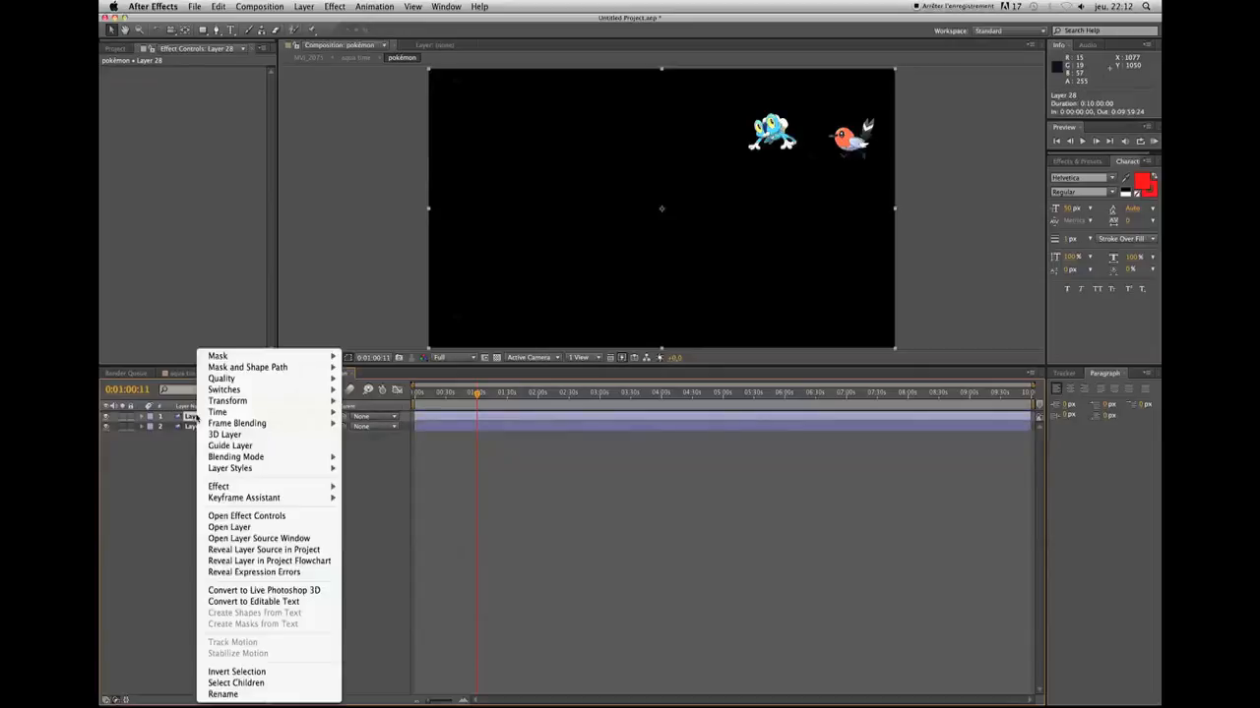
{"action": "left_click", "coordinate": [236, 695]}
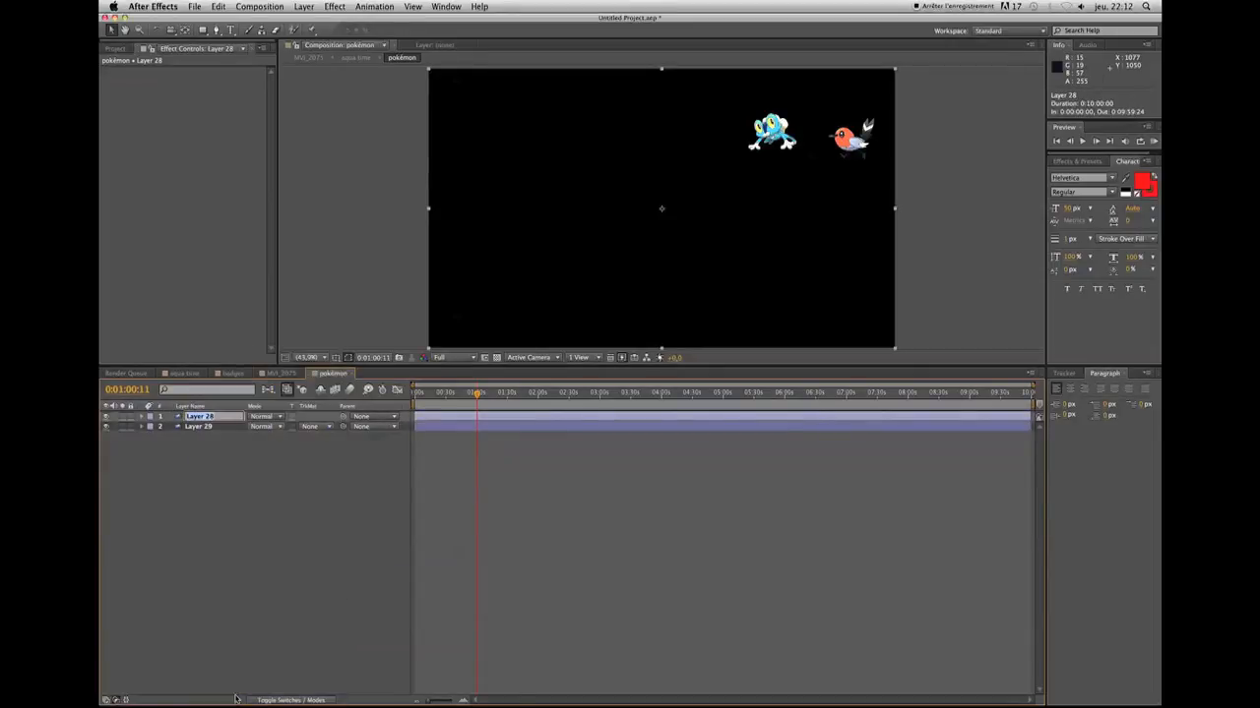
{"action": "type", "text": "Ne"}
{"action": "left_click", "coordinate": [204, 428]}
{"action": "key", "text": "Return"}
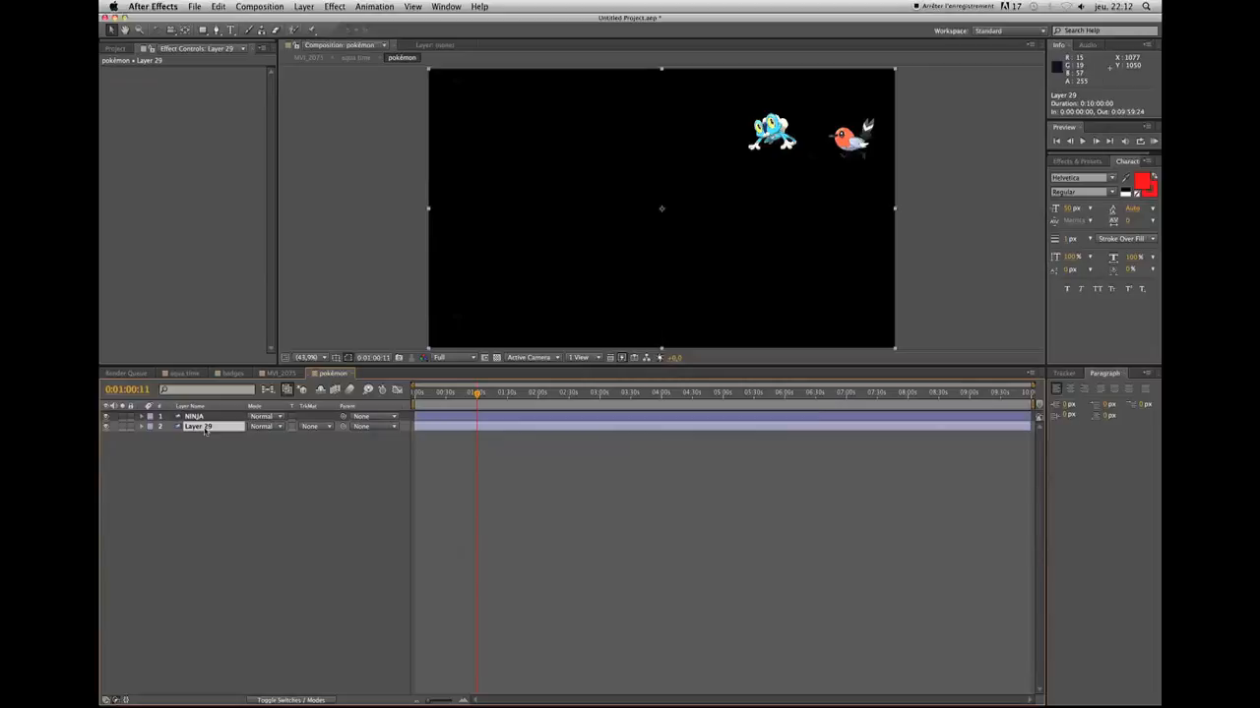
{"action": "right_click", "coordinate": [205, 430]}
{"action": "left_click", "coordinate": [237, 697]}
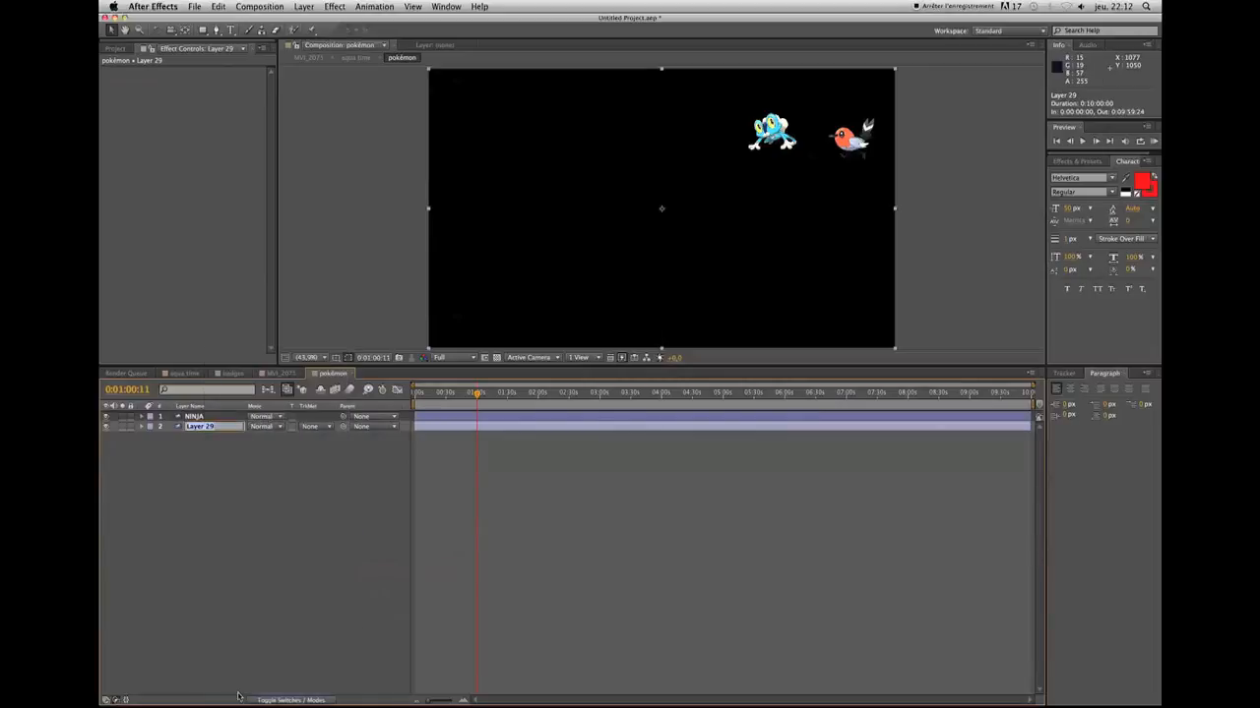
{"action": "type", "text": "KUIKUI"}
Split the KUIKUI layer at 0:01:00:11 and delete the part before the split
{"action": "left_click", "coordinate": [198, 427]}
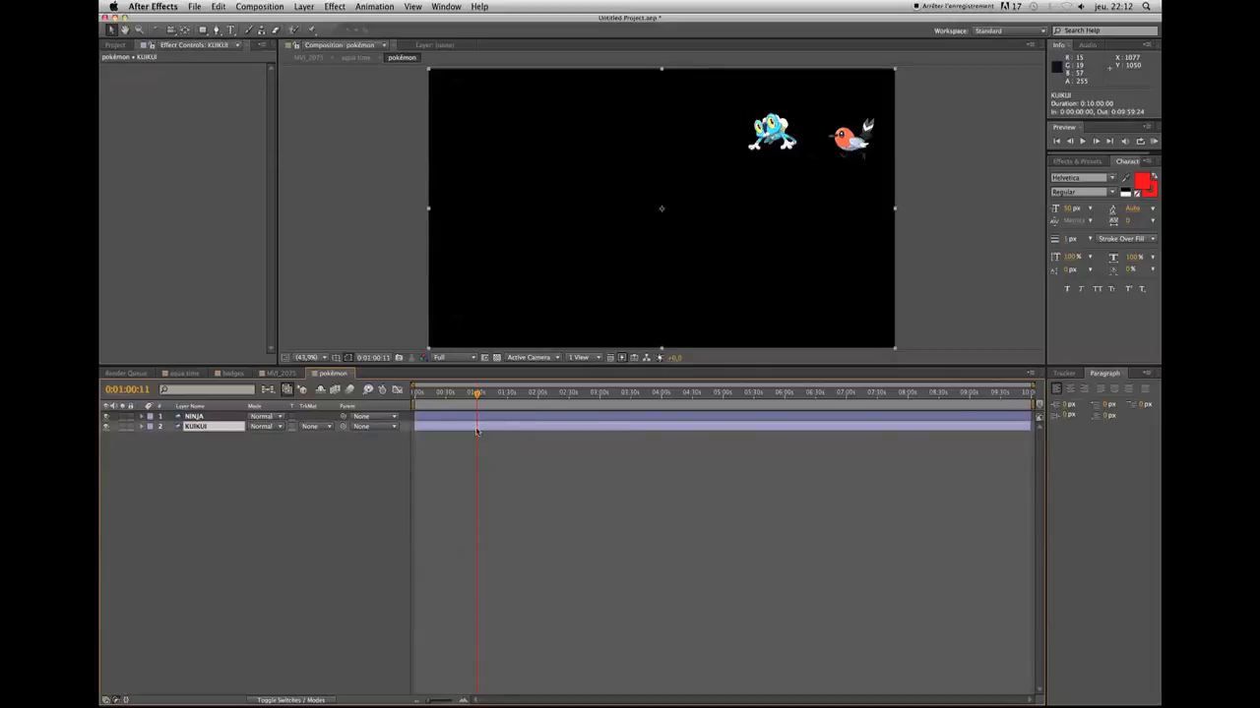
{"action": "left_click", "coordinate": [105, 429]}
{"action": "left_click", "coordinate": [105, 429]}
{"action": "key", "text": "super+shift+d"}
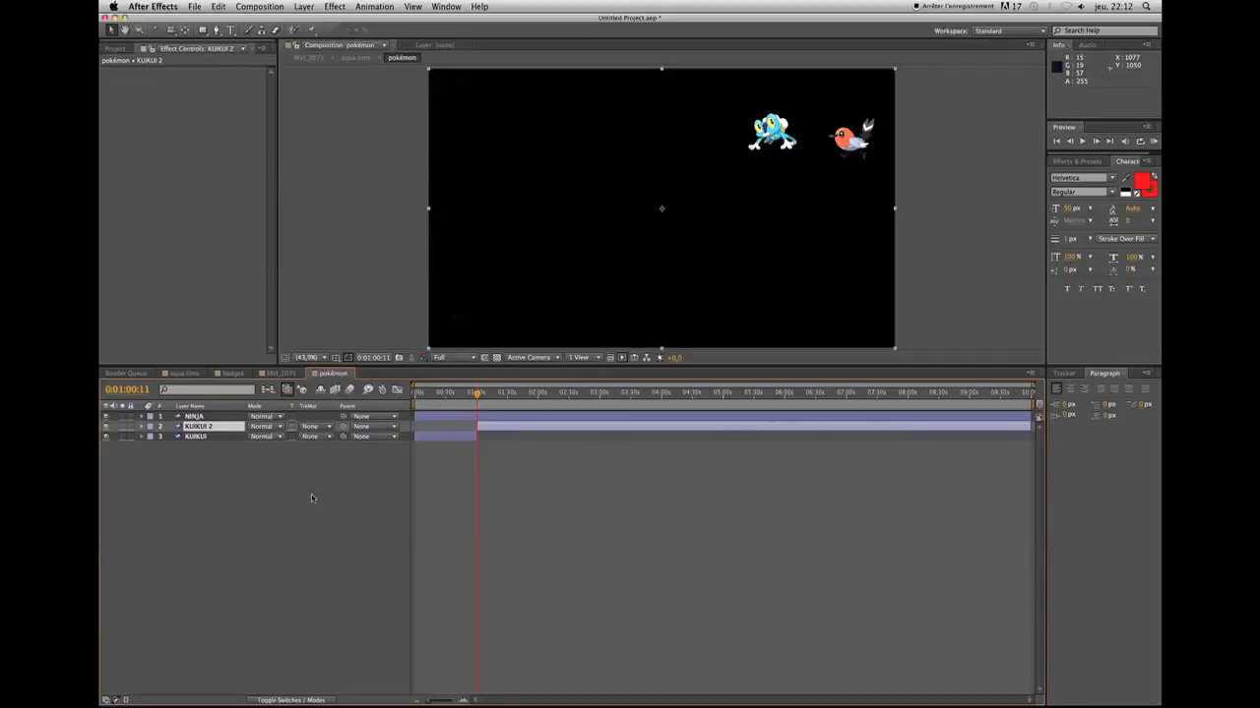
{"action": "left_click", "coordinate": [202, 438]}
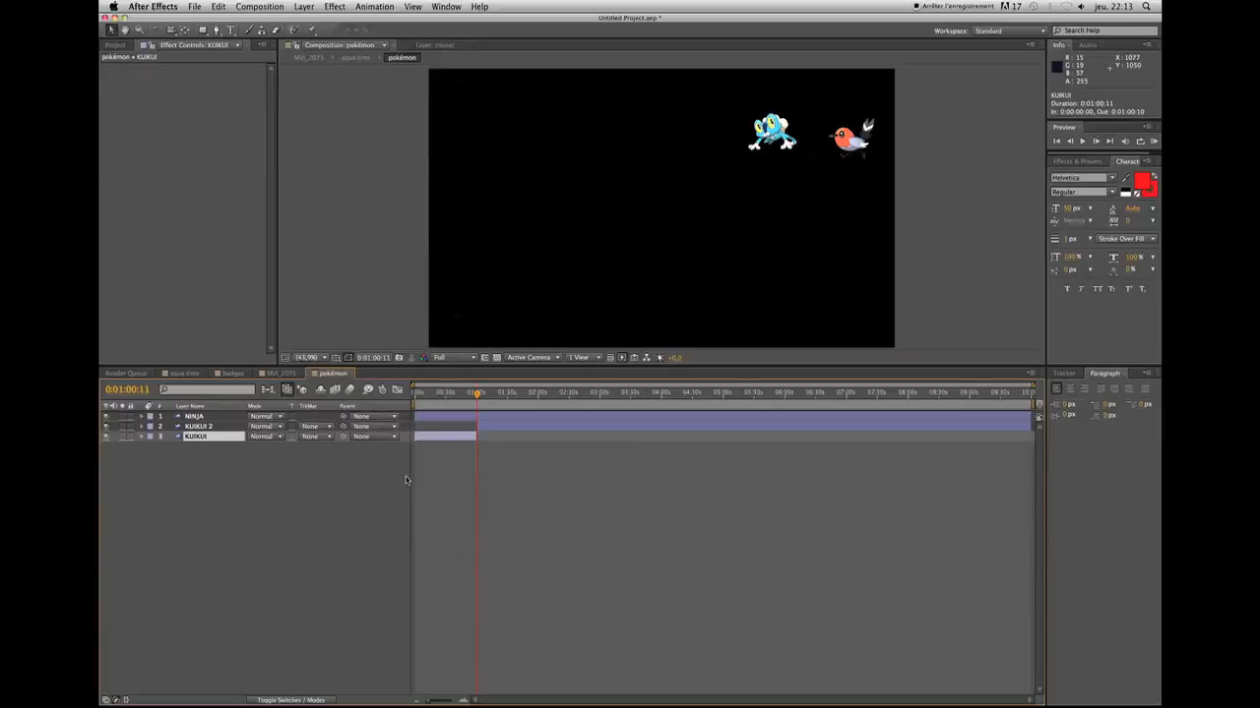
{"action": "key", "text": "Delete"}
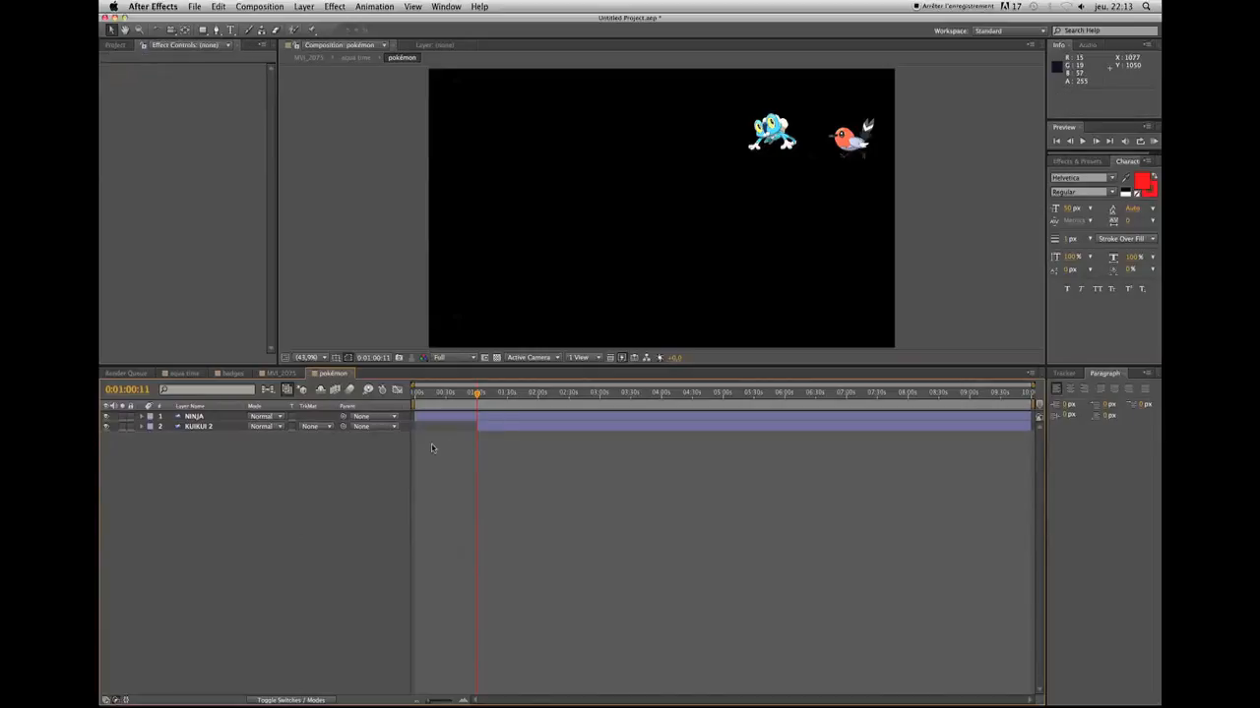
Set a 100% Opacity keyframe on the KUIKUI 2 layer at 0:01:00:21, shortly after its start
{"action": "left_click", "coordinate": [485, 429]}
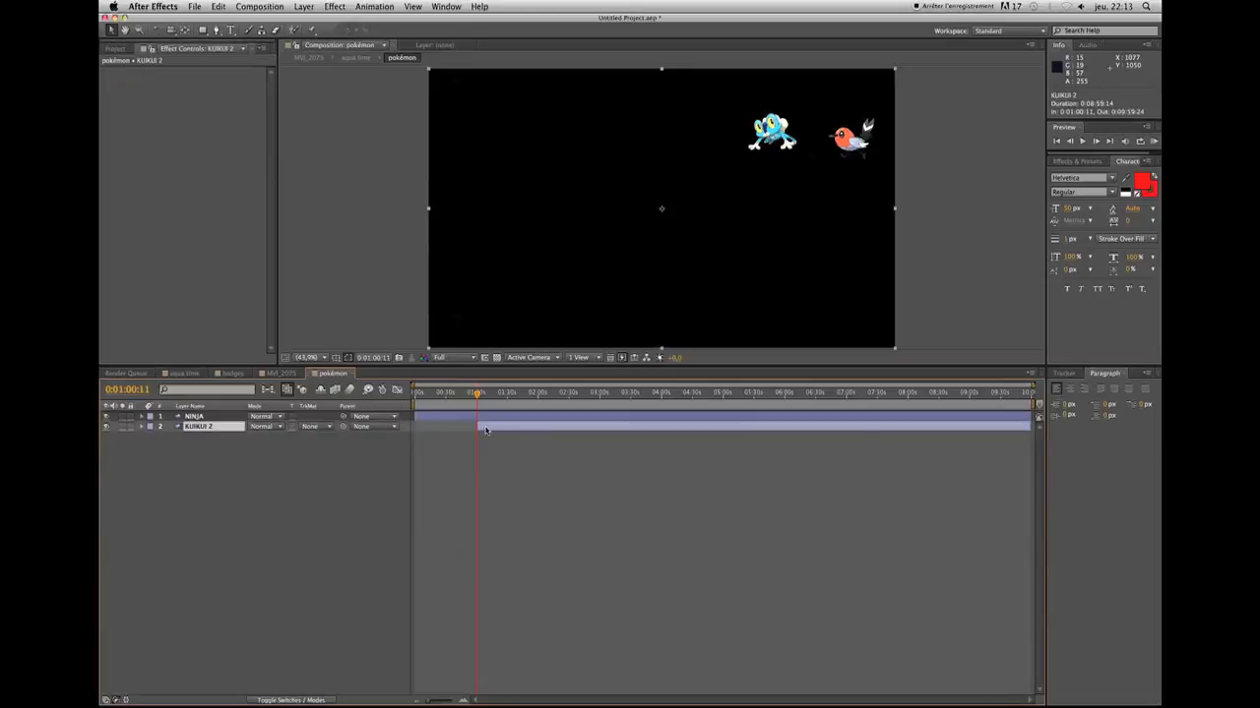
{"action": "key", "text": "t"}
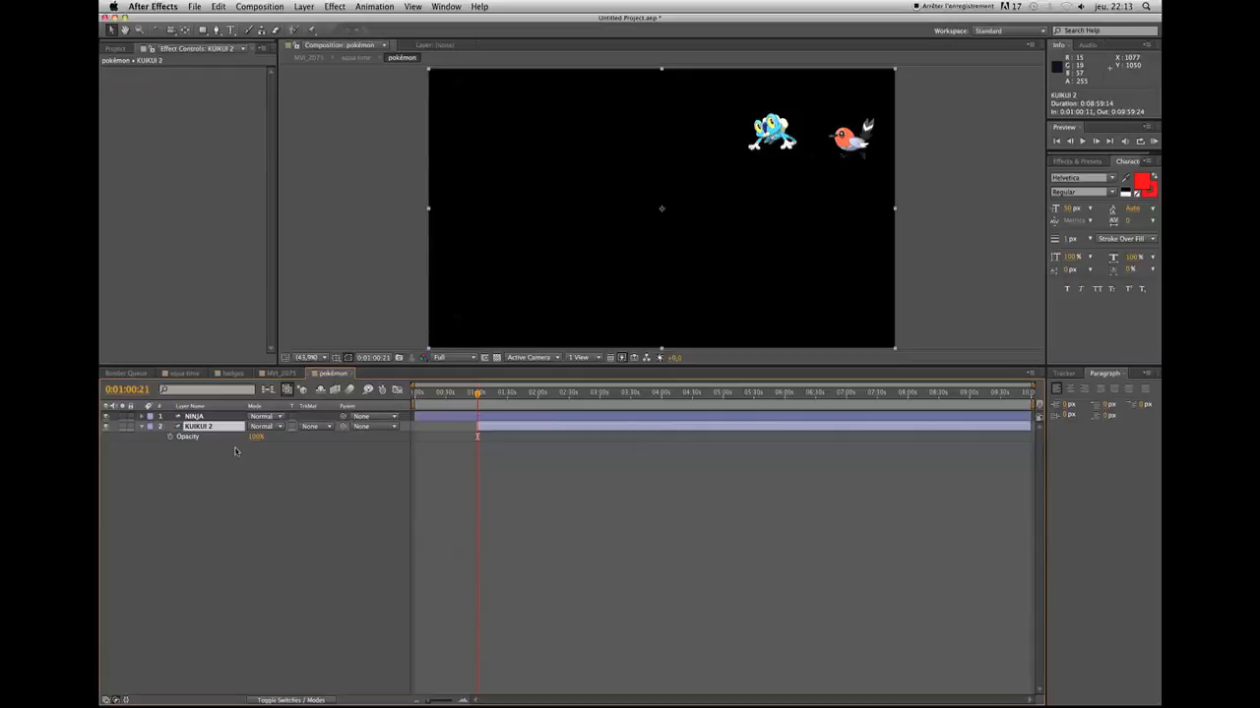
{"action": "left_click", "coordinate": [170, 437]}
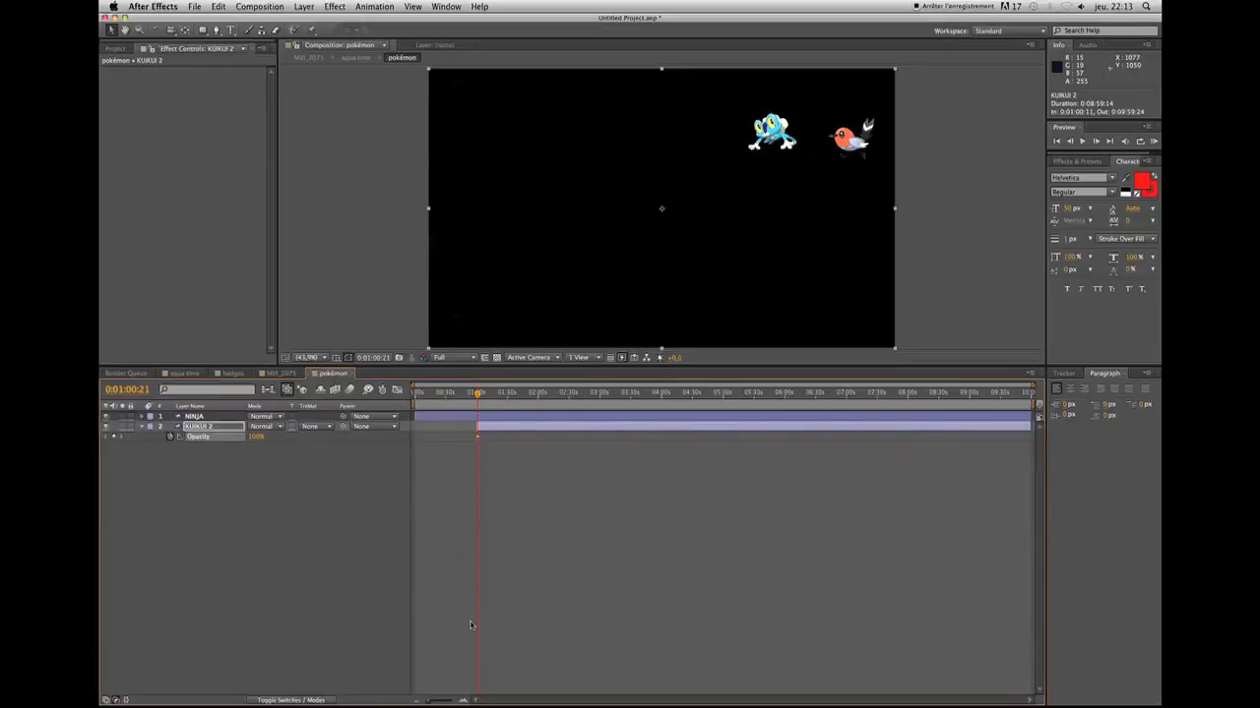
Set the KUIKUI 2 layer's Opacity to 0% at its start, 0:01:00:11, so the bird fades in
{"action": "left_click", "coordinate": [463, 701]}
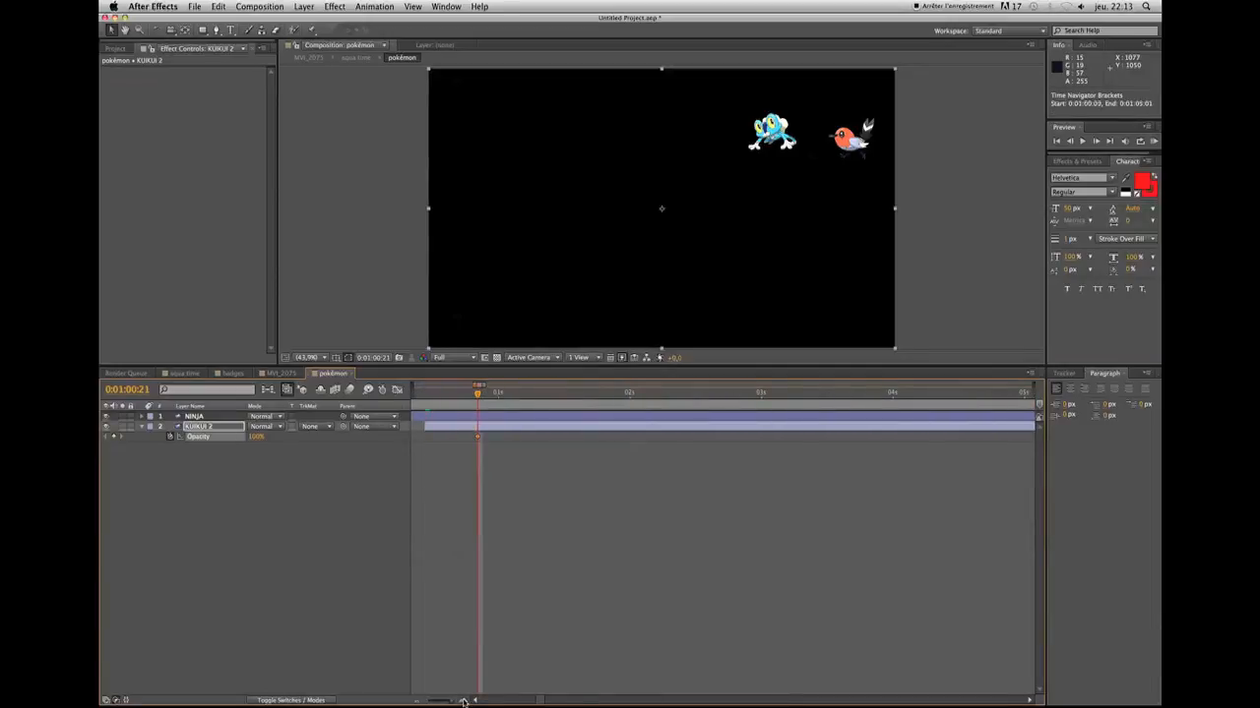
{"action": "key", "text": "Page_Up"}
{"action": "key", "text": "Page_Up"}
{"action": "key", "text": "Page_Up"}
{"action": "key", "text": "Page_Up"}
{"action": "key", "text": "Page_Up"}
{"action": "key", "text": "Page_Up"}
{"action": "key", "text": "Page_Up"}
{"action": "key", "text": "Page_Up"}
{"action": "key", "text": "Page_Up"}
{"action": "key", "text": "Page_Up"}
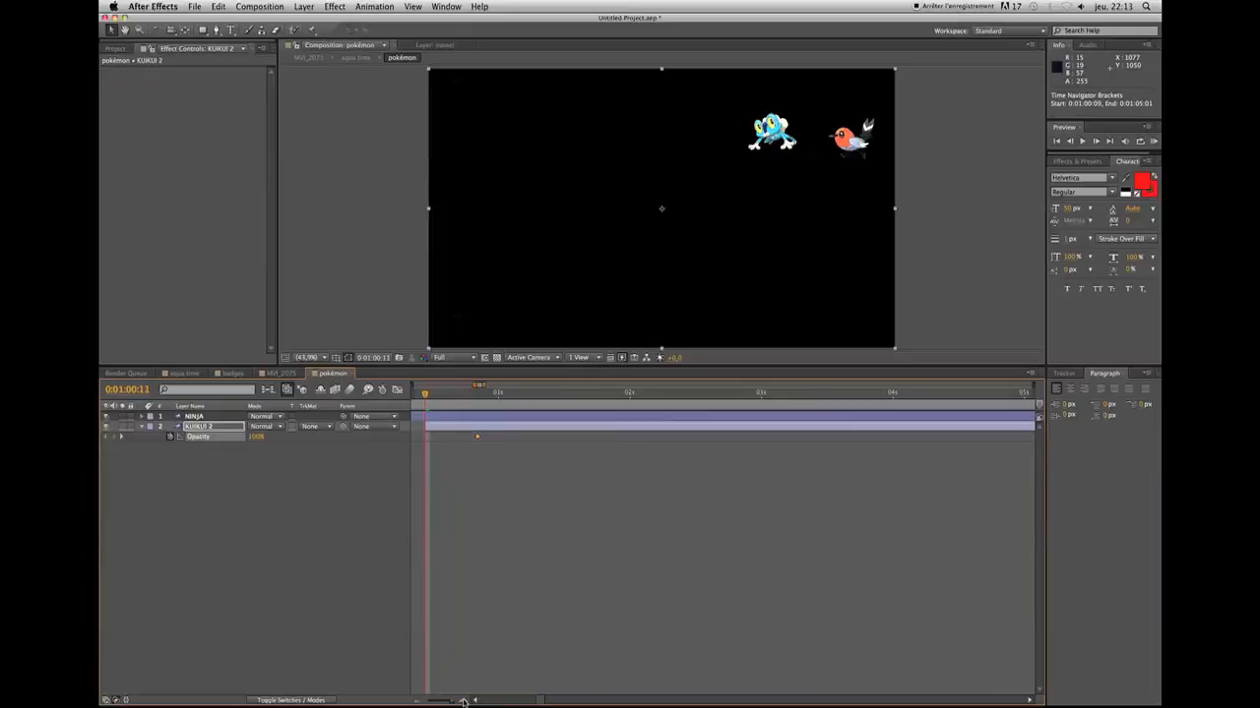
{"action": "left_click", "coordinate": [255, 437]}
{"action": "type", "text": "0"}
{"action": "key", "text": "Return"}
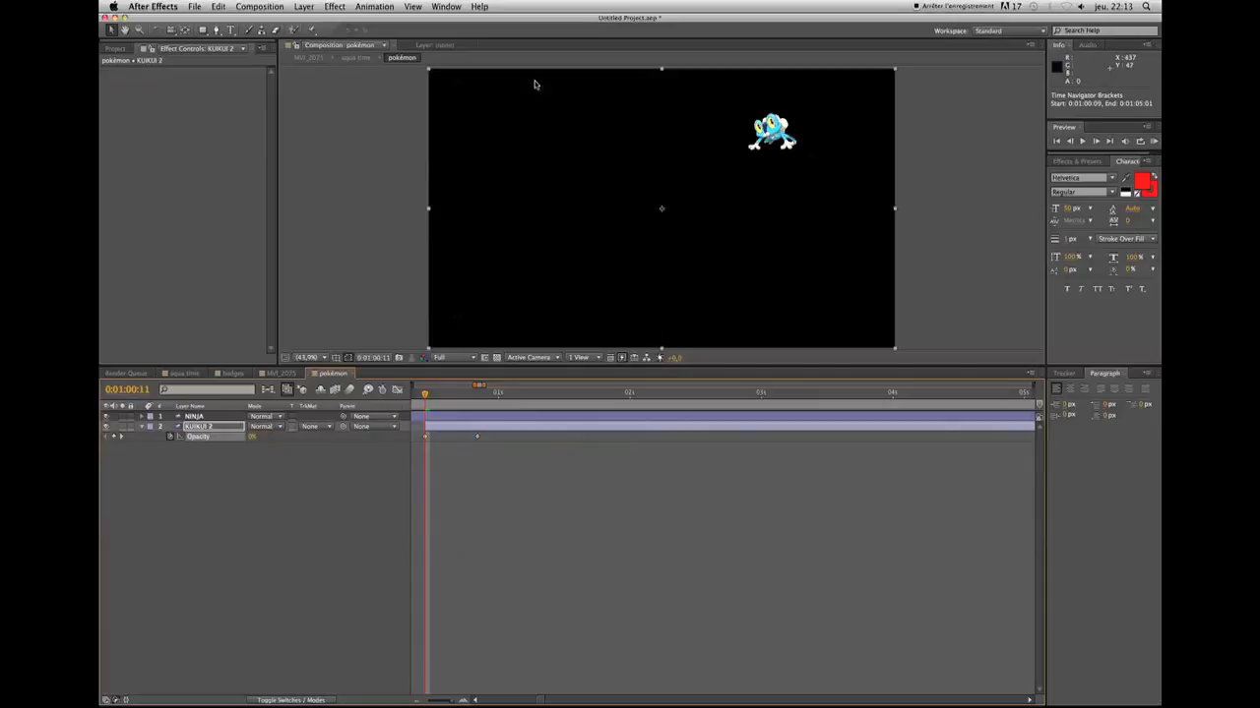
Play the bird's fade-in, then check the MVI_2075 composition at 0:00:58:07, before the capture
{"action": "key", "text": "space"}
{"action": "key", "text": "space"}
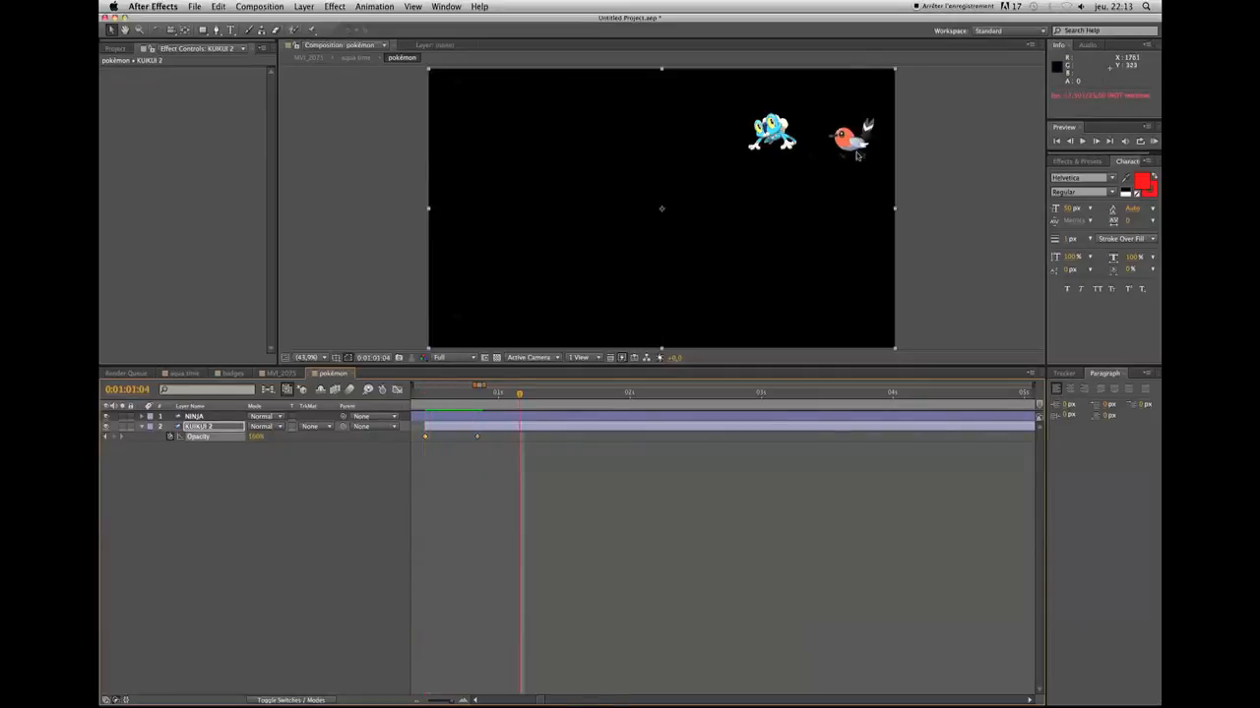
{"action": "left_click", "coordinate": [278, 374]}
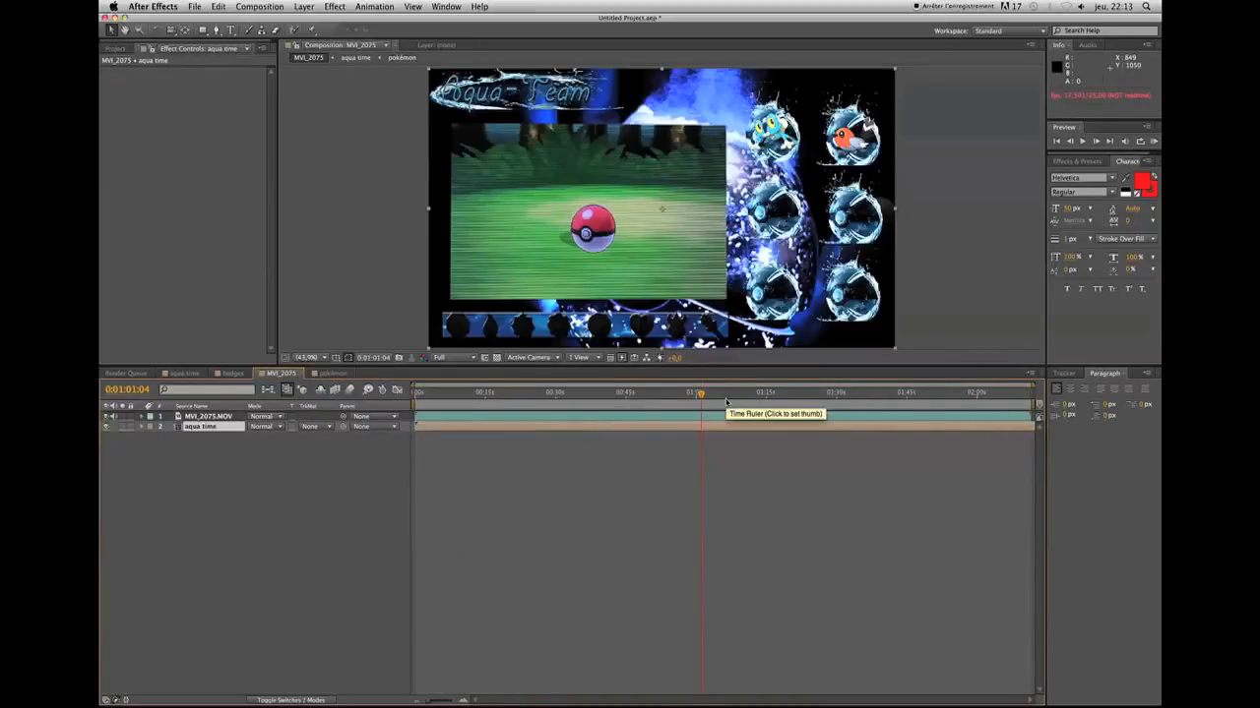
{"action": "left_click", "coordinate": [689, 394]}
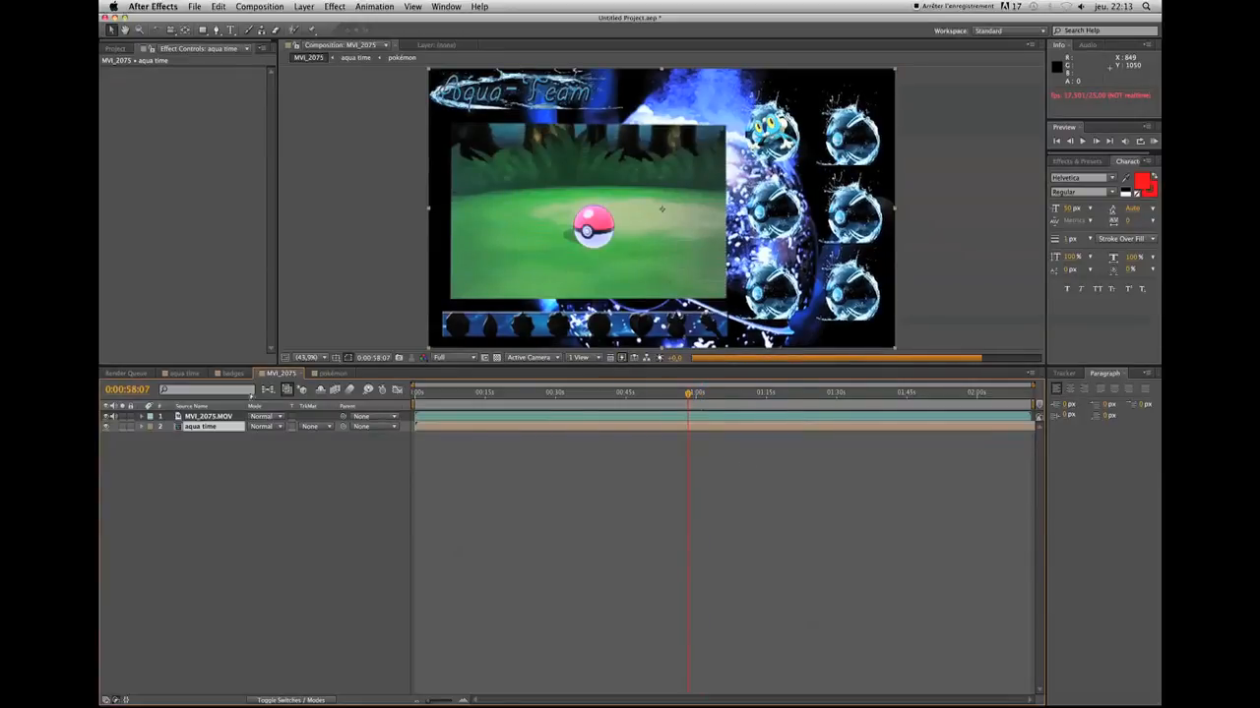
Return the MVI_2075 composition to 0:01:00:11 and add the text "lvl 4" in red beneath the bird's ball
{"action": "left_click", "coordinate": [322, 375]}
{"action": "left_click", "coordinate": [426, 394]}
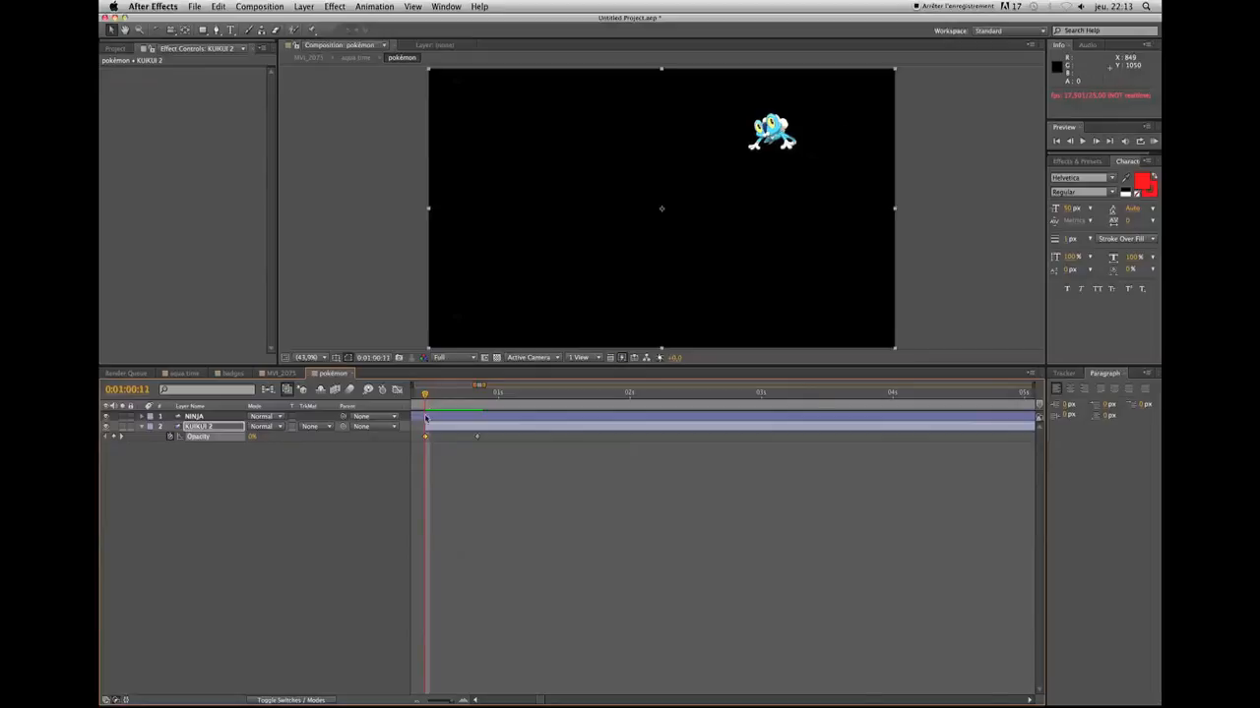
{"action": "left_click", "coordinate": [285, 375]}
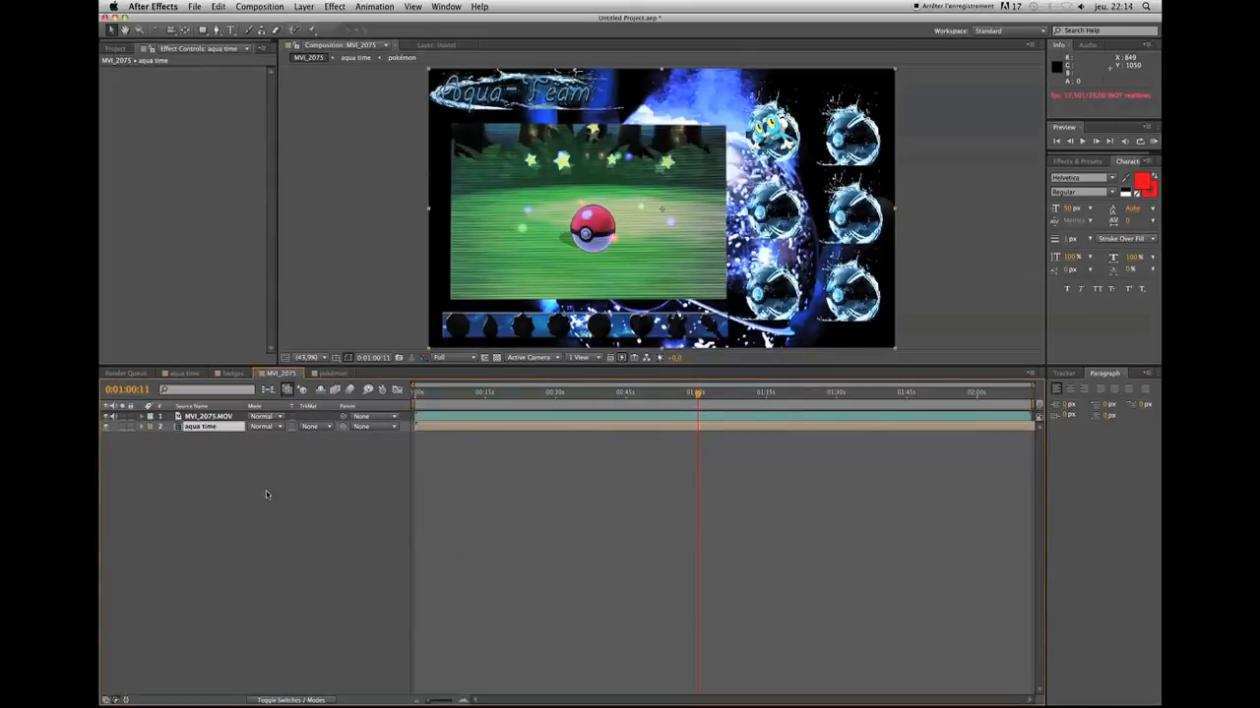
{"action": "left_click", "coordinate": [231, 31]}
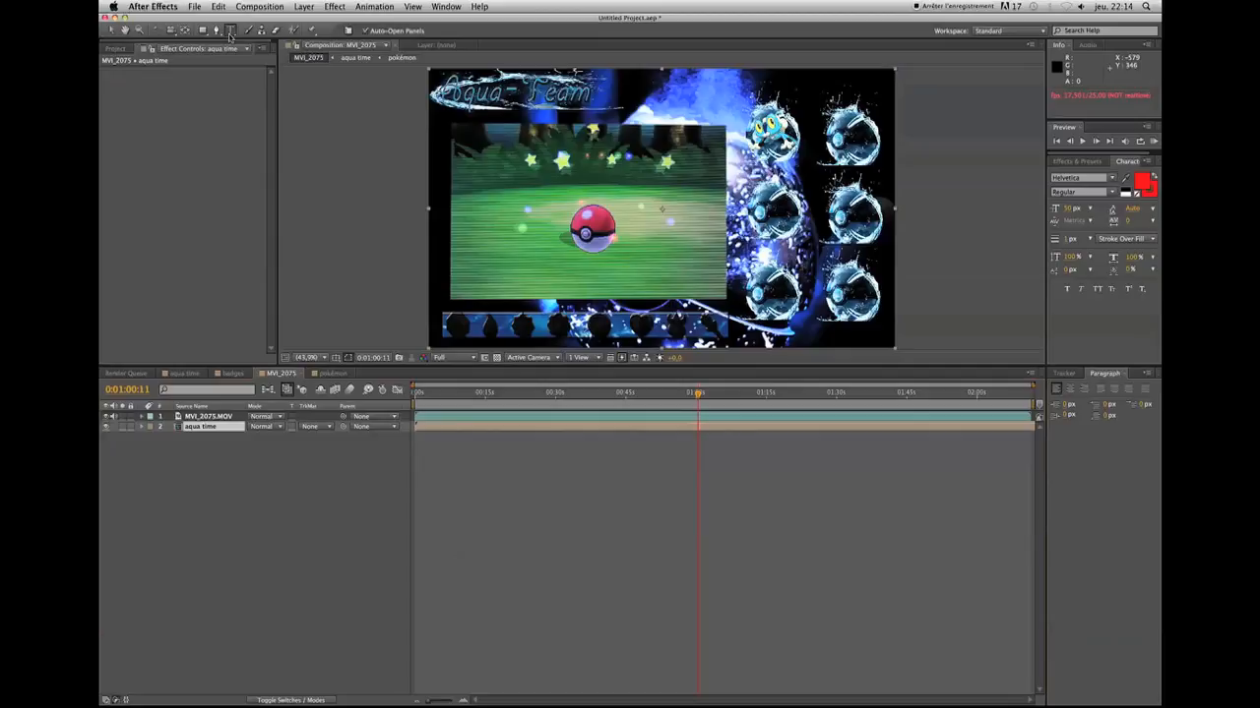
{"action": "left_click", "coordinate": [833, 174]}
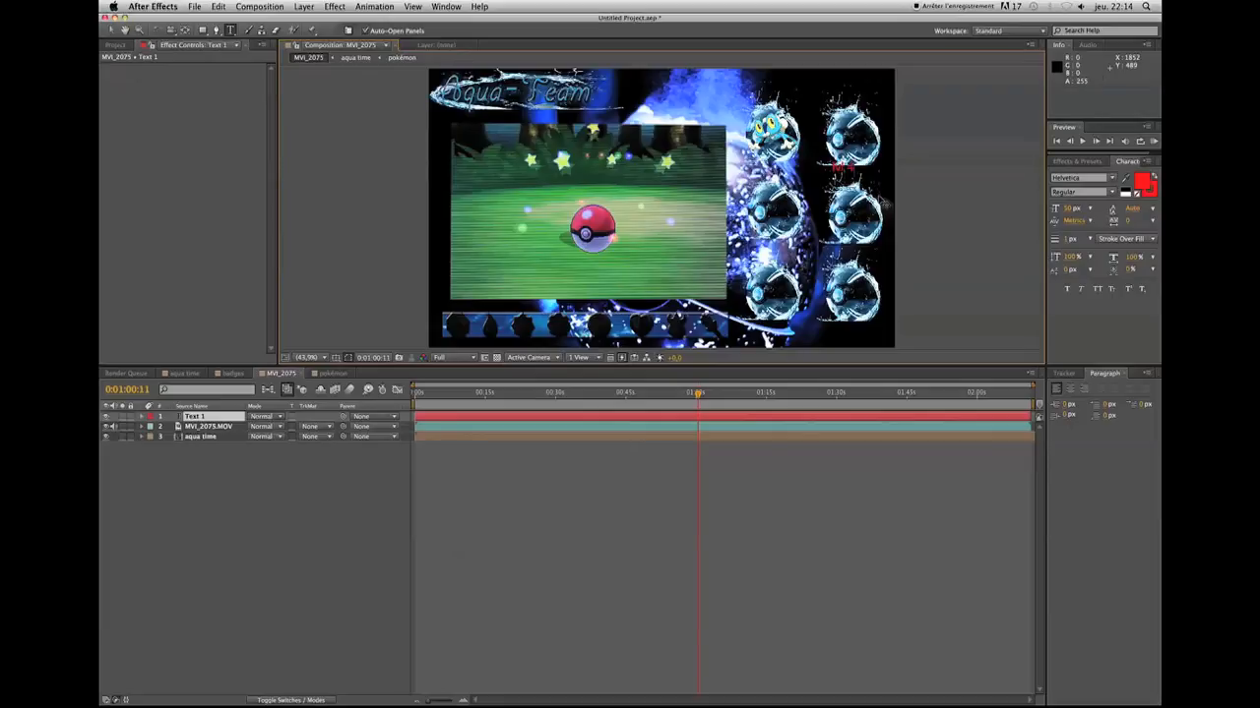
Split the lvl 4 text layer at 0:01:00:11 and delete the part before the split
{"action": "left_click", "coordinate": [645, 419]}
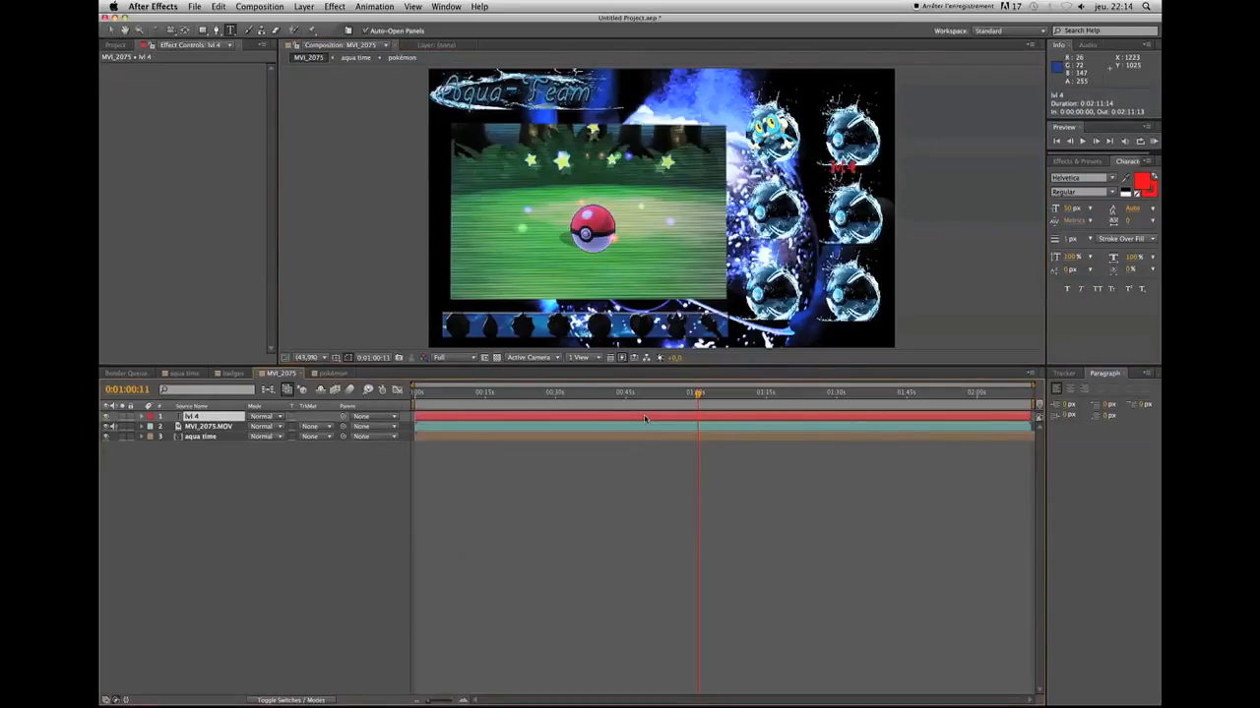
{"action": "key", "text": "super+shift+d"}
{"action": "left_click", "coordinate": [645, 429]}
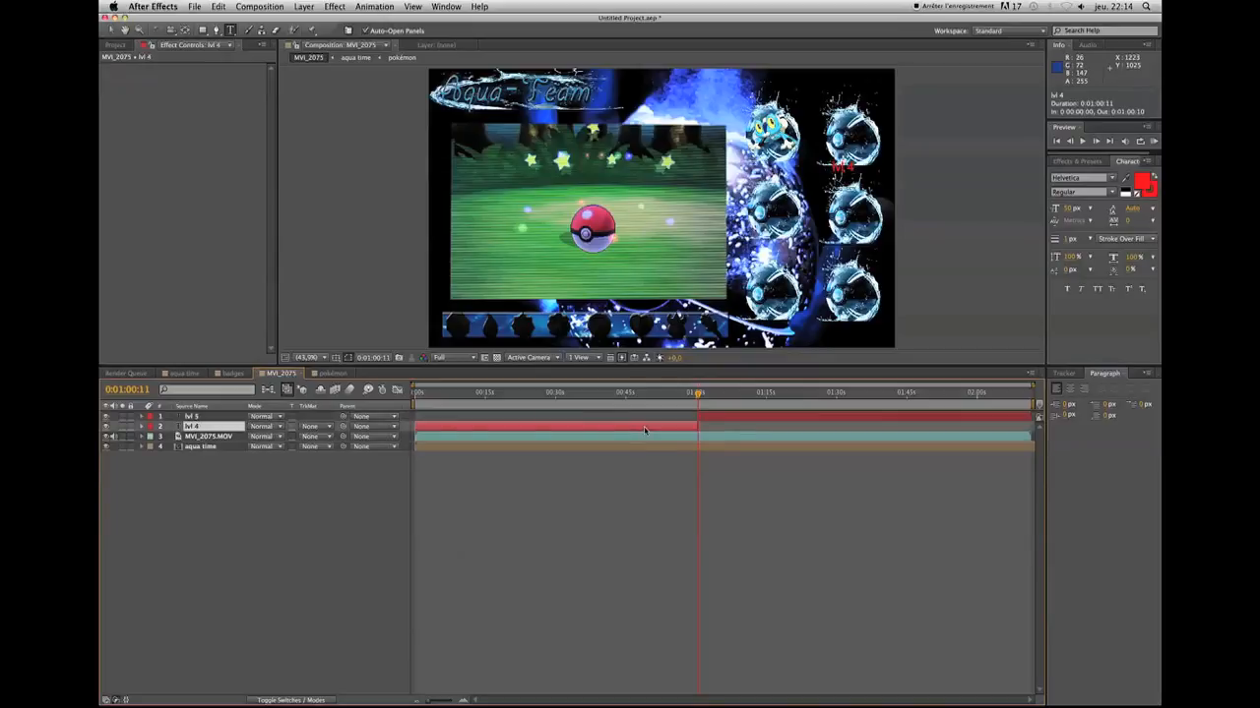
{"action": "key", "text": "Delete"}
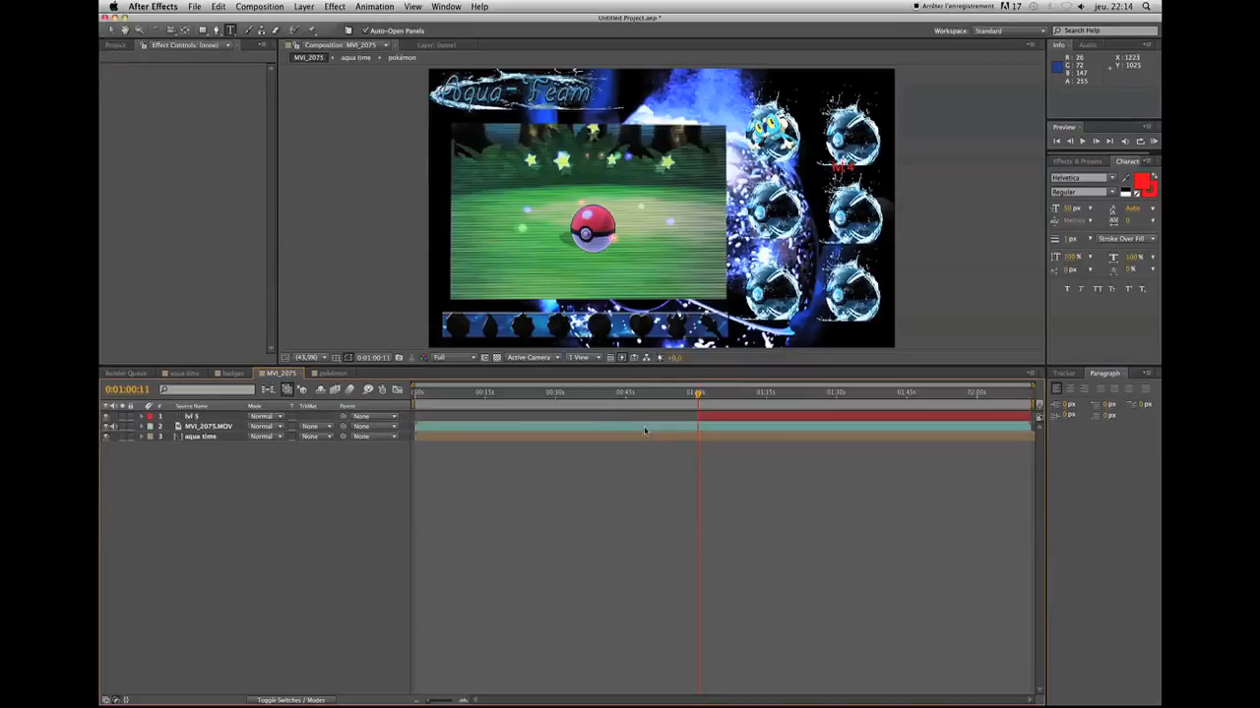
Set a 0% Opacity keyframe at 0:01:00:11 on the remaining text layer, lvl 5
{"action": "left_click", "coordinate": [738, 417]}
{"action": "key", "text": "t"}
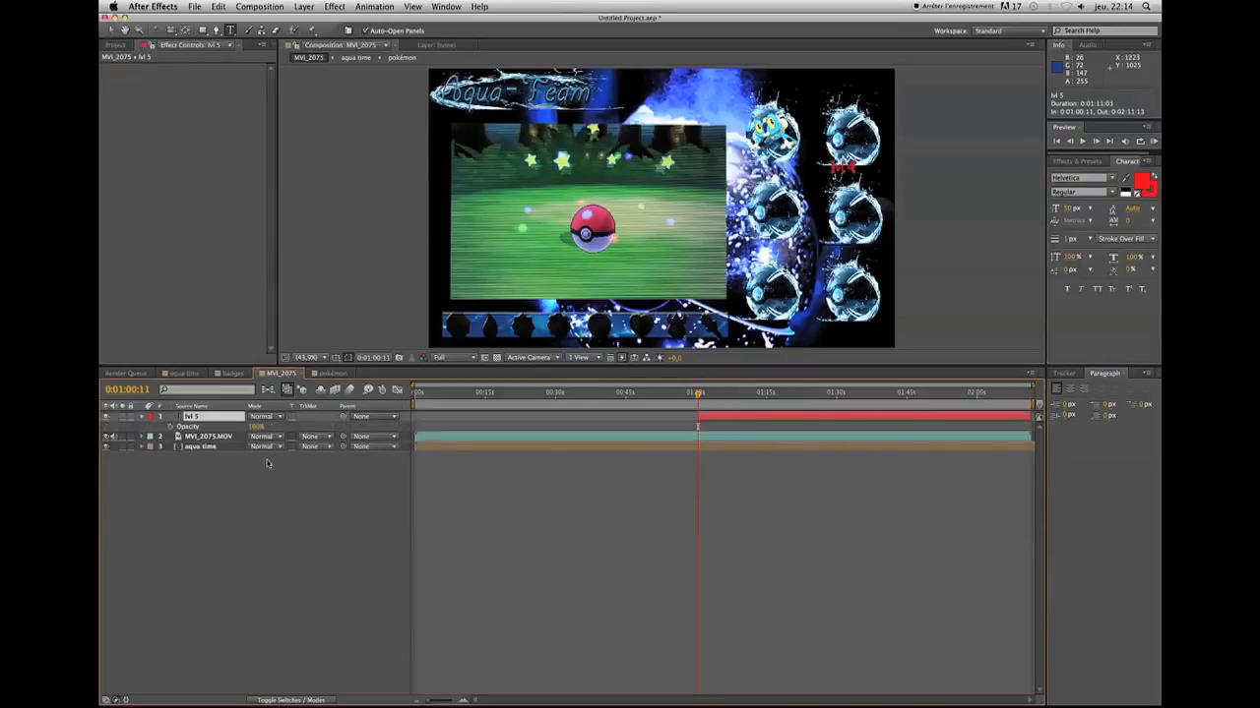
{"action": "left_click", "coordinate": [170, 426]}
{"action": "left_click", "coordinate": [252, 427]}
{"action": "type", "text": "0"}
{"action": "key", "text": "Return"}
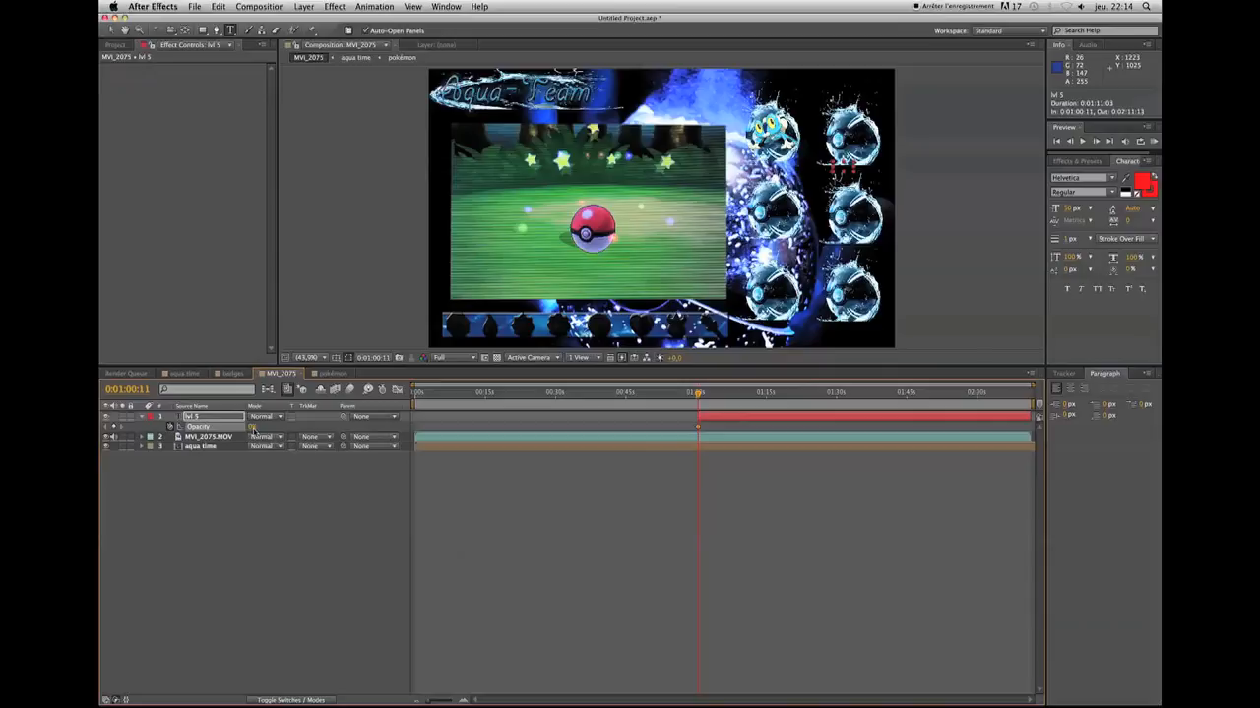
Set the lvl 5 text layer's Opacity to 100% at 0:01:00:21 to complete its fade-in
{"action": "key", "text": "Page_Down"}
{"action": "key", "text": "Page_Down"}
{"action": "key", "text": "Page_Down"}
{"action": "key", "text": "Page_Down"}
{"action": "left_click", "coordinate": [252, 428]}
{"action": "type", "text": "10"}
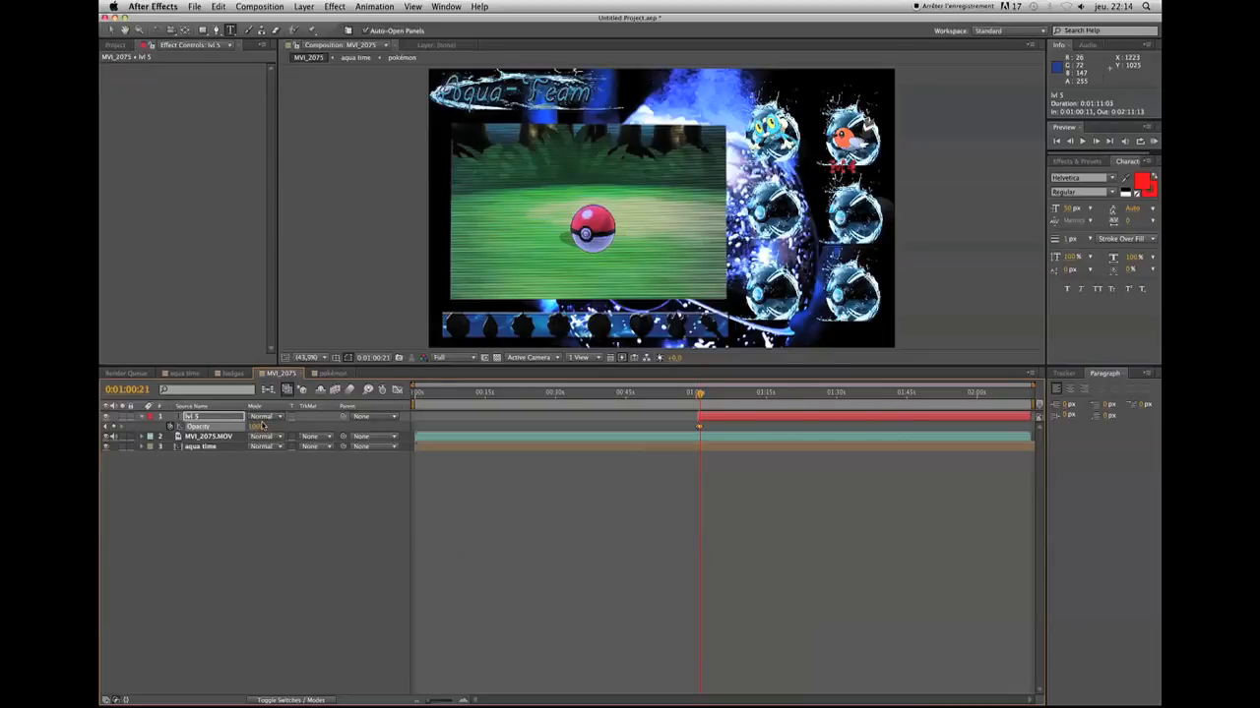
{"action": "left_click", "coordinate": [196, 499]}
Reposition the bird's level text slightly lower so that it sits centred beneath its ball
{"action": "left_click", "coordinate": [112, 30]}
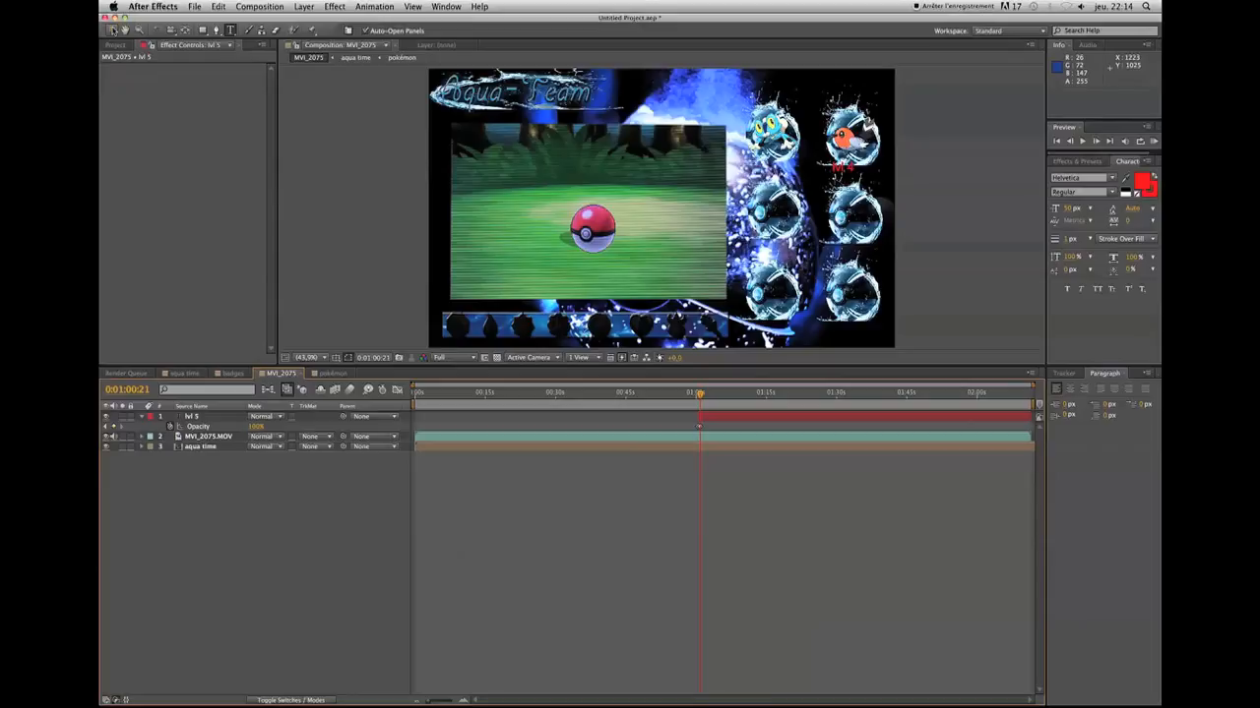
{"action": "left_click", "coordinate": [845, 169]}
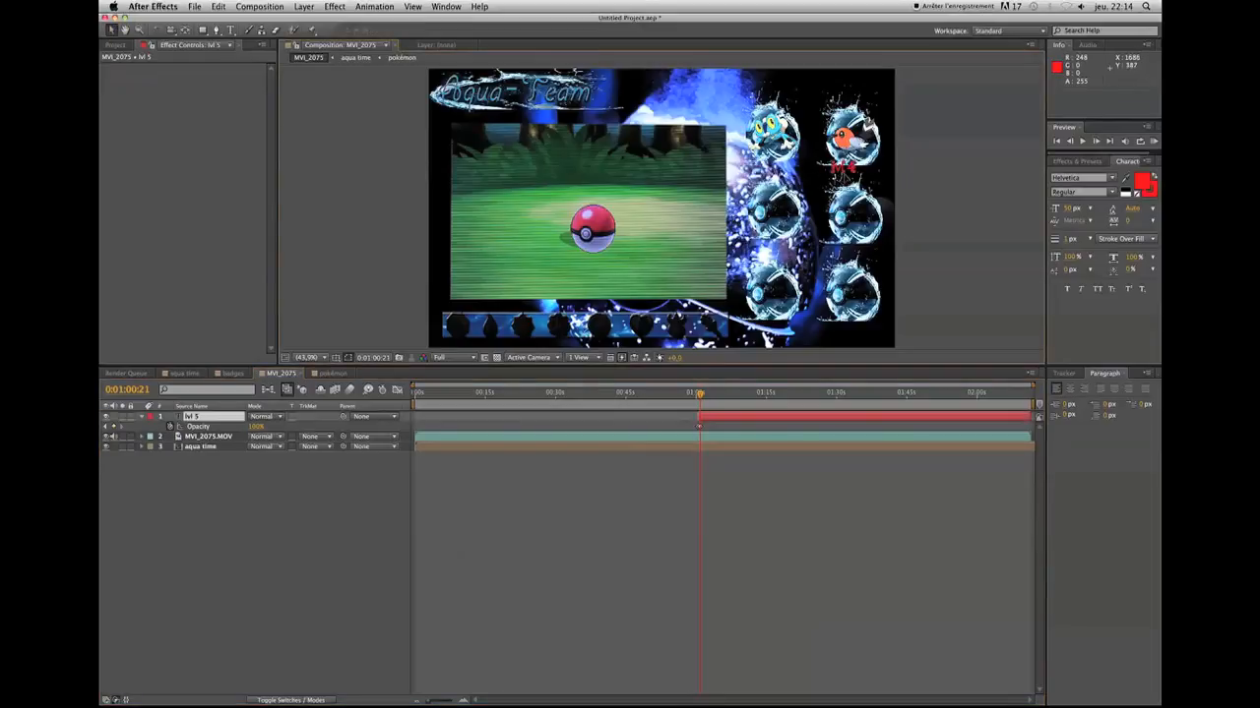
{"action": "left_click", "coordinate": [804, 495]}
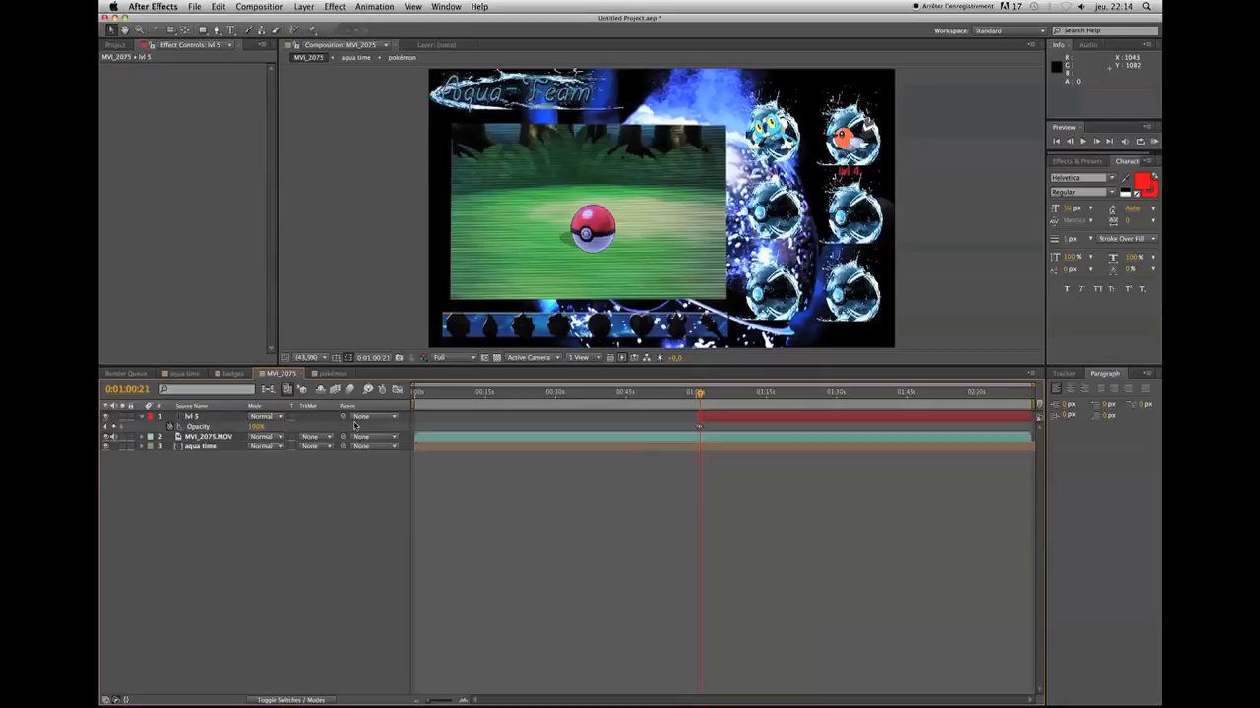
Add a second red text reading "lvl 7" beneath the frog pokémon's ball
{"action": "left_click", "coordinate": [718, 422]}
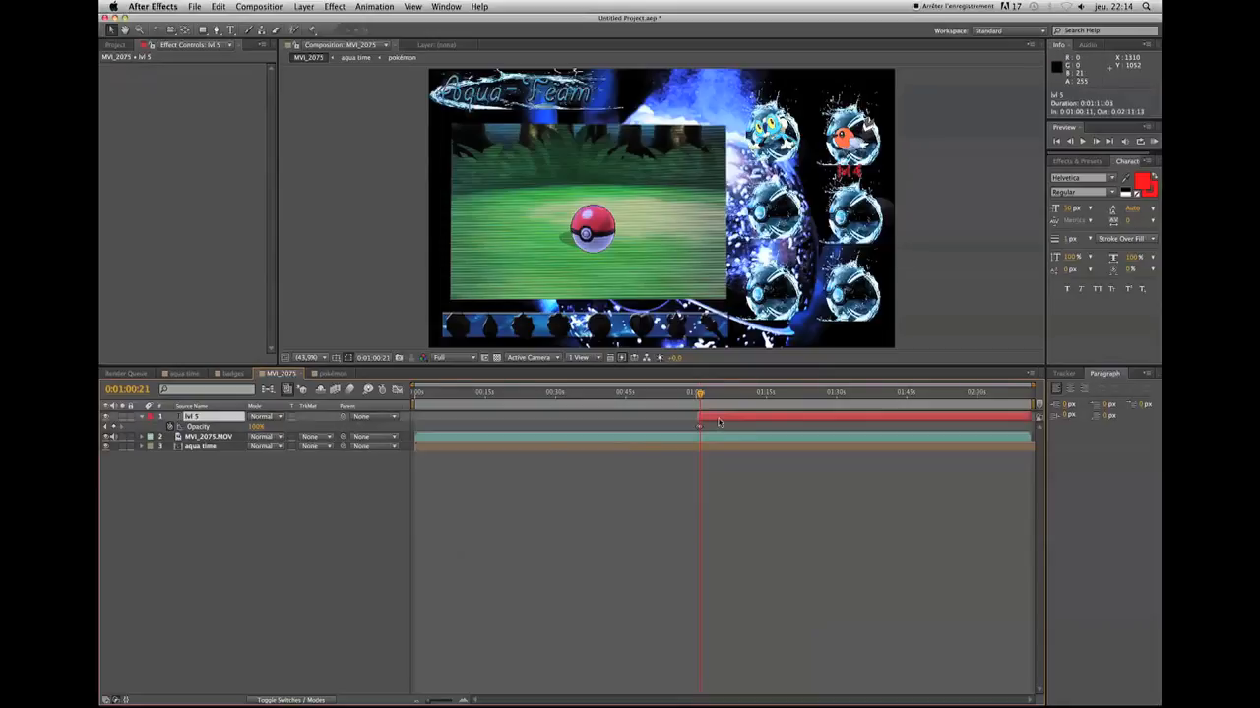
{"action": "left_click", "coordinate": [230, 30]}
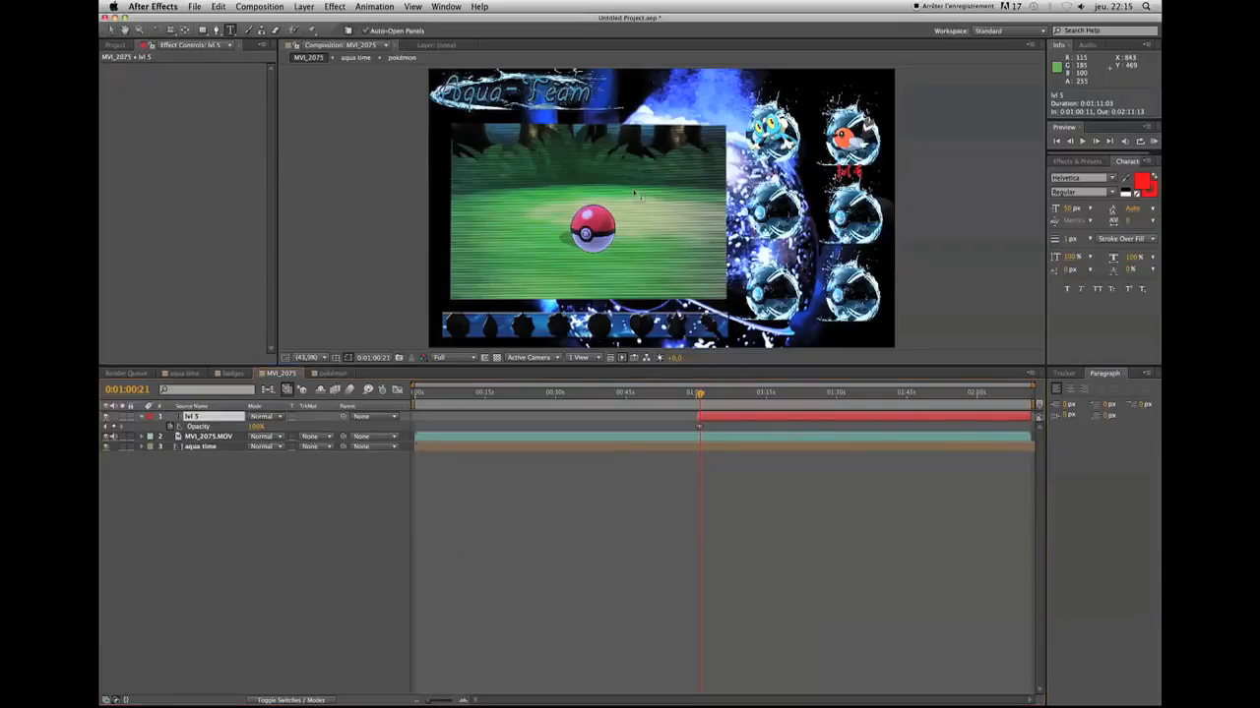
{"action": "left_click", "coordinate": [795, 181]}
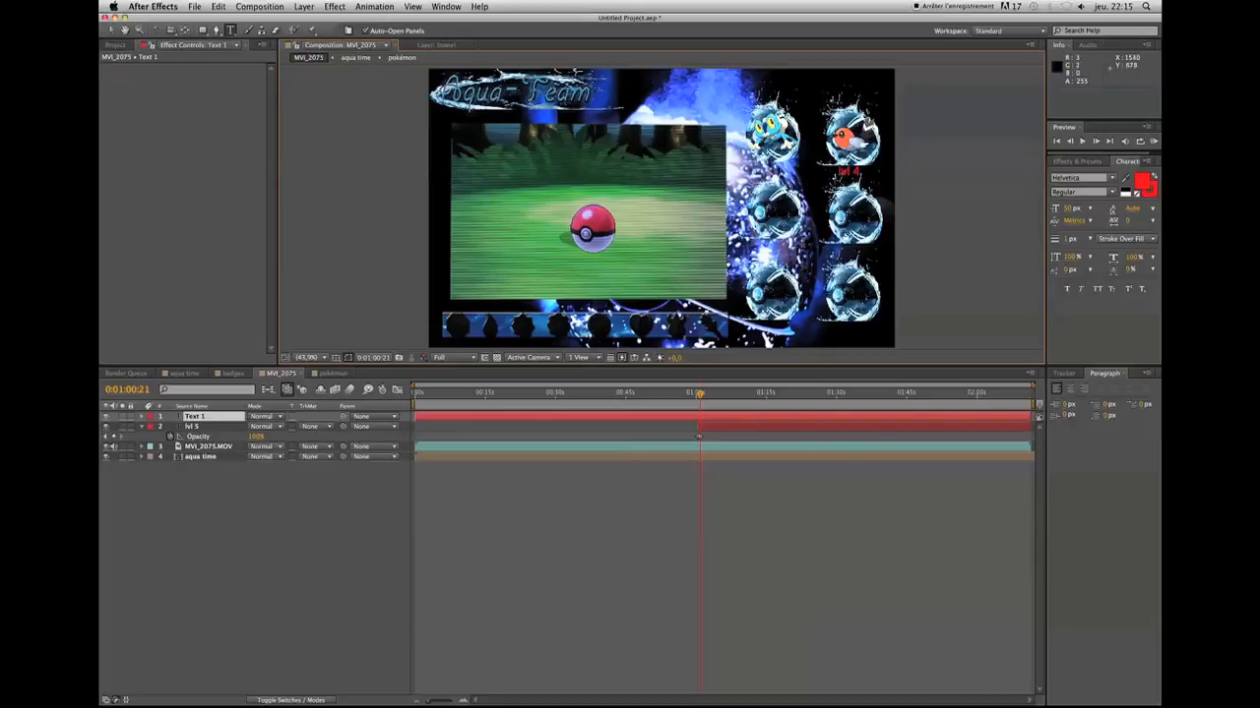
{"action": "type", "text": "lvl"}
{"action": "left_click", "coordinate": [111, 31]}
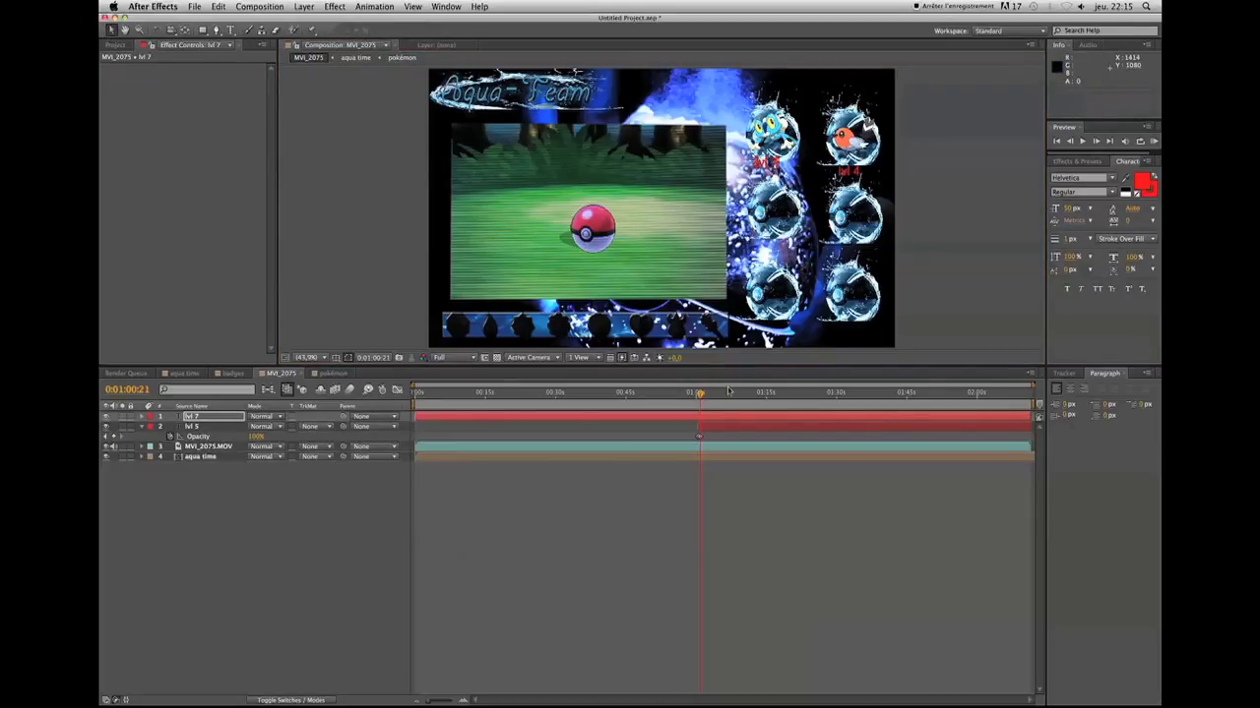
Move the lvl 7 text slightly down and across to line up with the bird's level text
{"action": "left_click", "coordinate": [727, 419]}
{"action": "left_click_drag", "start_coordinate": [766, 163], "coordinate": [775, 176]}
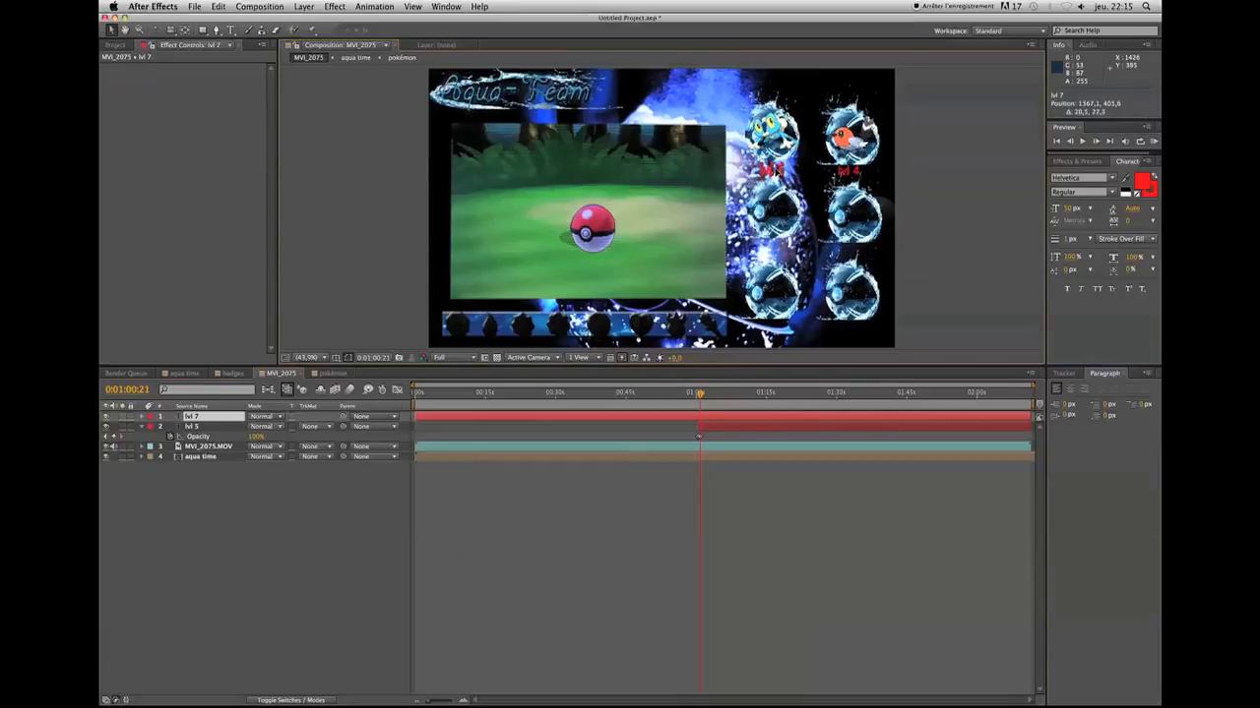
{"action": "left_click", "coordinate": [756, 499]}
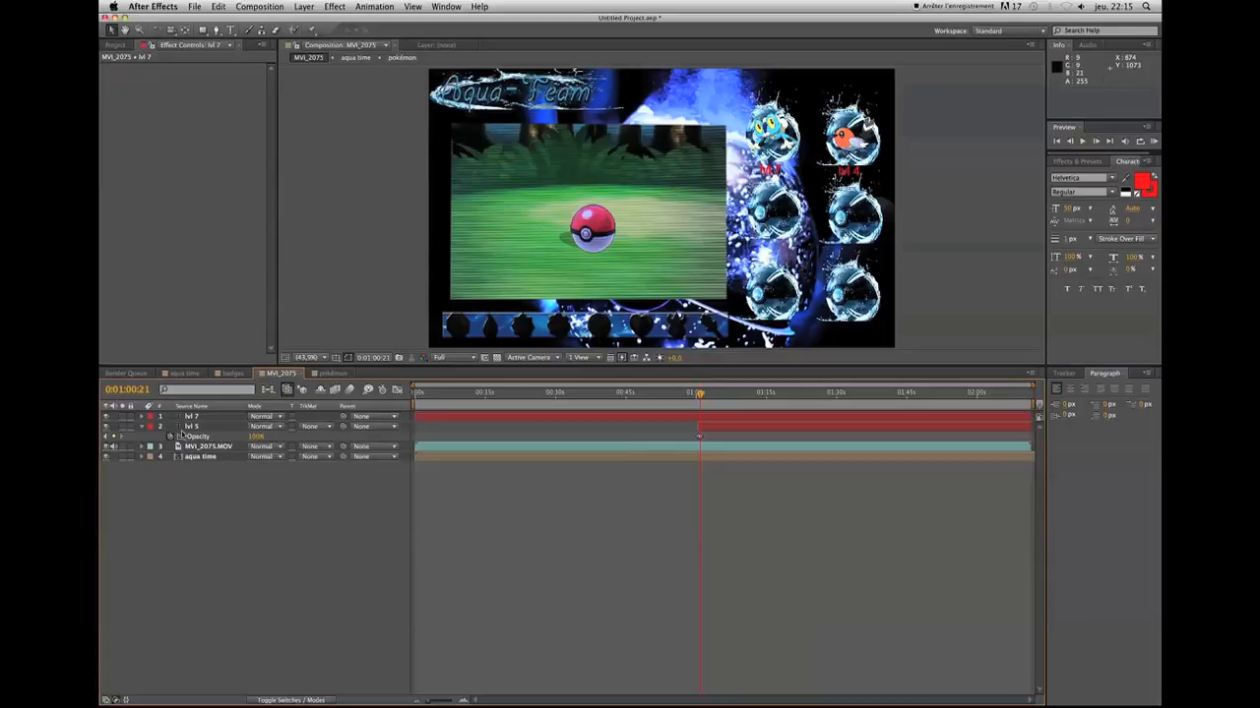
Collapse the lvl 5 layer's properties and split the lvl 7 text layer at 0:01:10:21, where NINJA levels up
{"action": "left_click", "coordinate": [140, 427]}
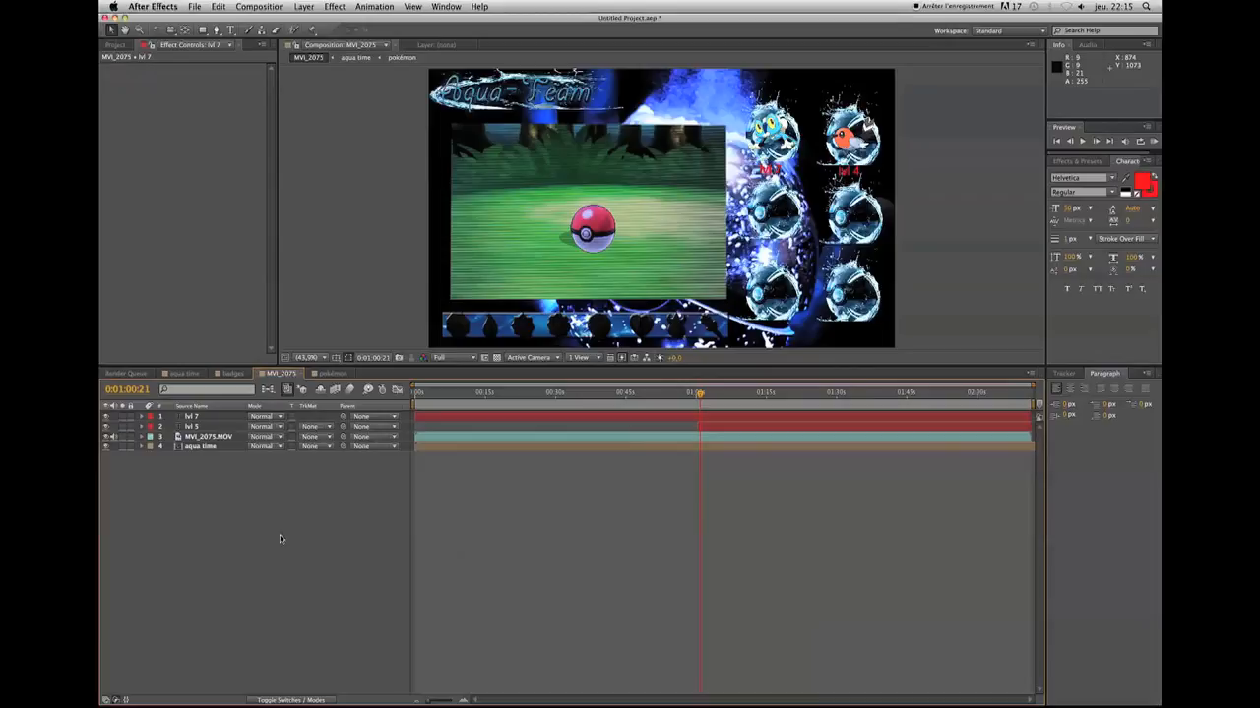
{"action": "left_click", "coordinate": [128, 390]}
{"action": "key", "text": "BackSpace"}
{"action": "type", "text": "1"}
{"action": "key", "text": "Return"}
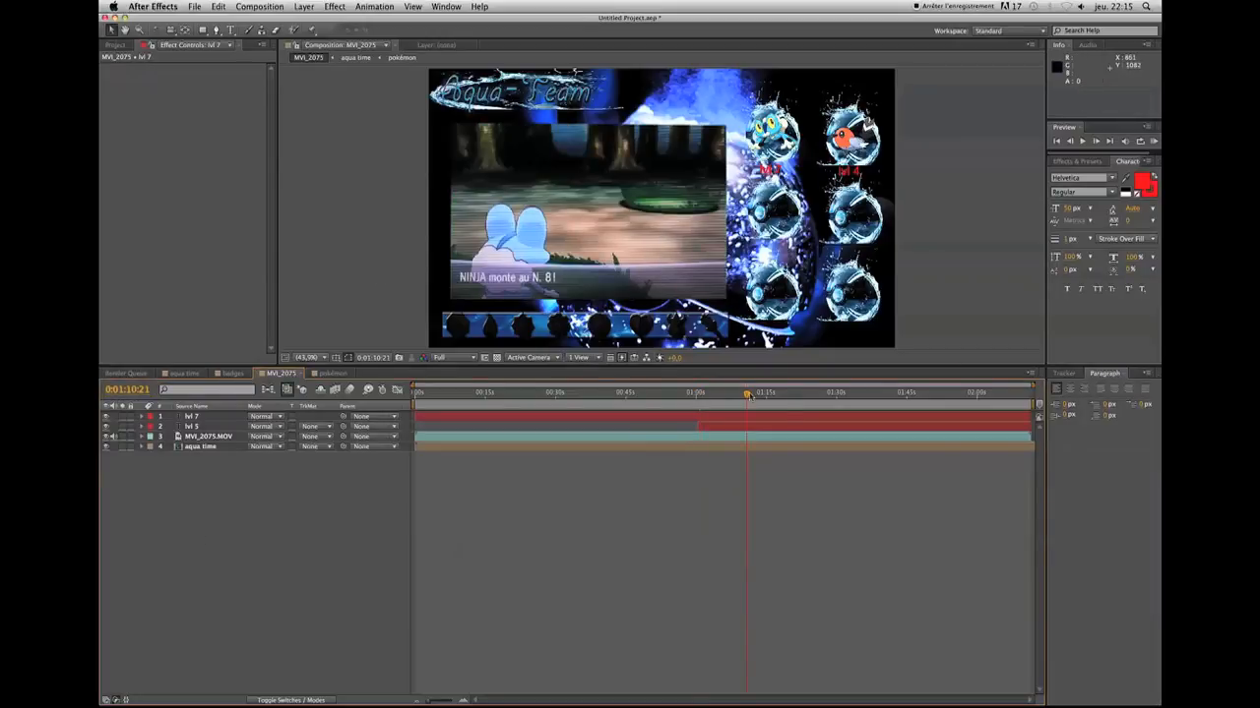
{"action": "left_click", "coordinate": [763, 421]}
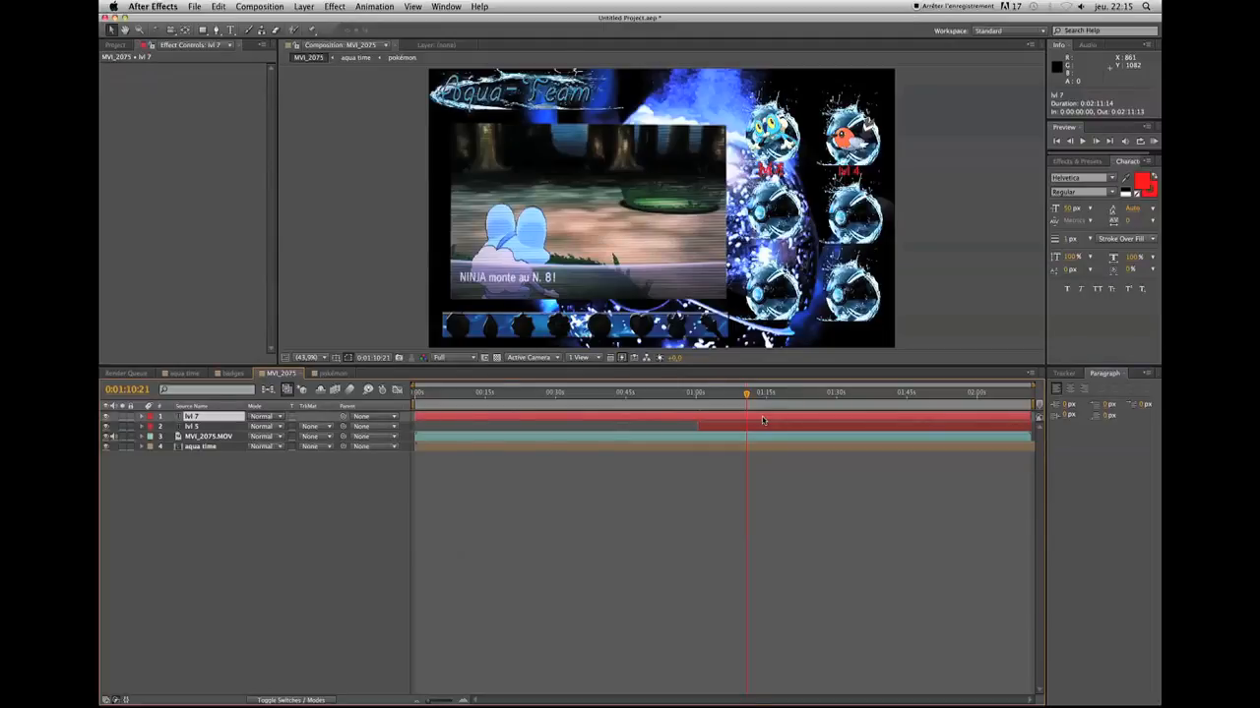
{"action": "key", "text": "super+shift+d"}
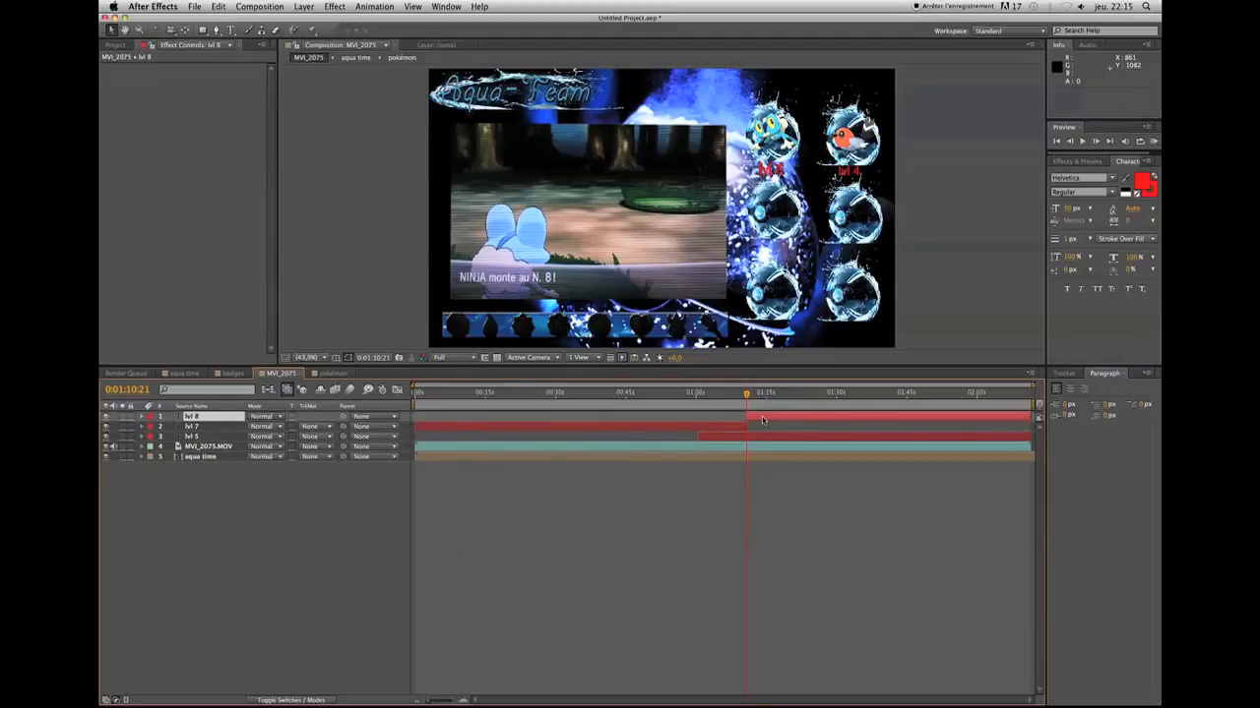
Change the frog's level text after the split to "lvl 8" and go to 0:01:30:11
{"action": "key", "text": "super+t"}
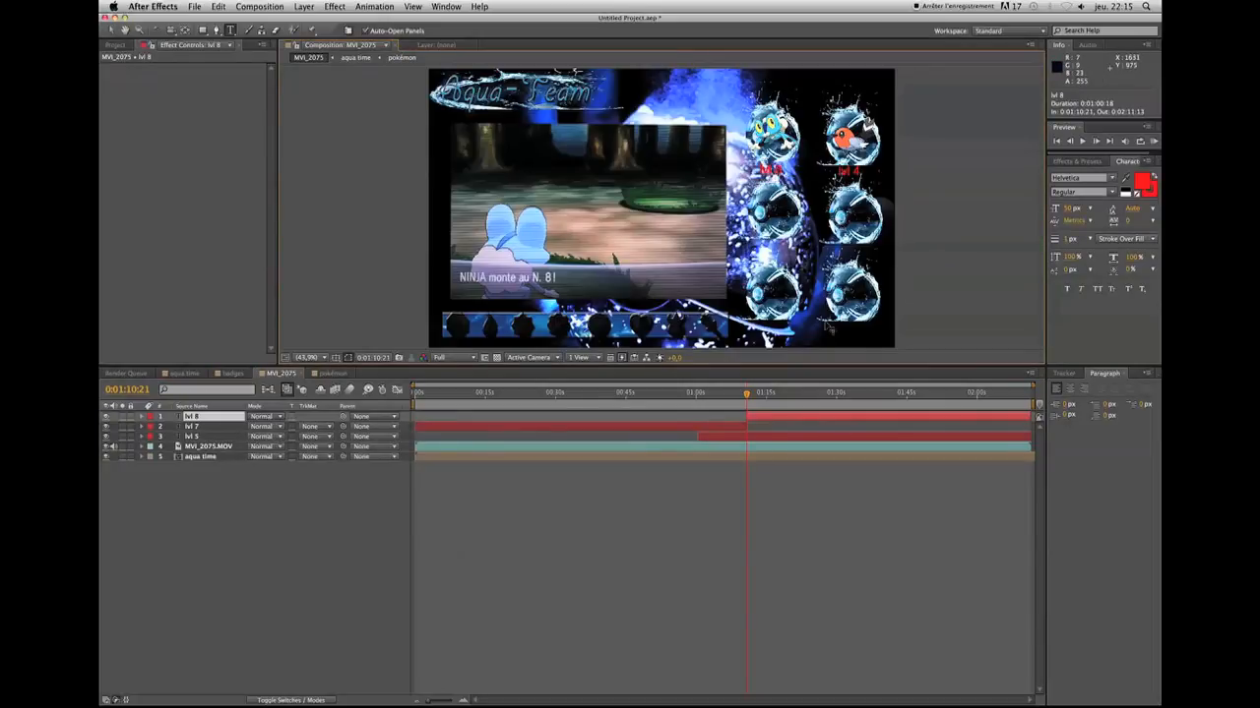
{"action": "left_click", "coordinate": [806, 509]}
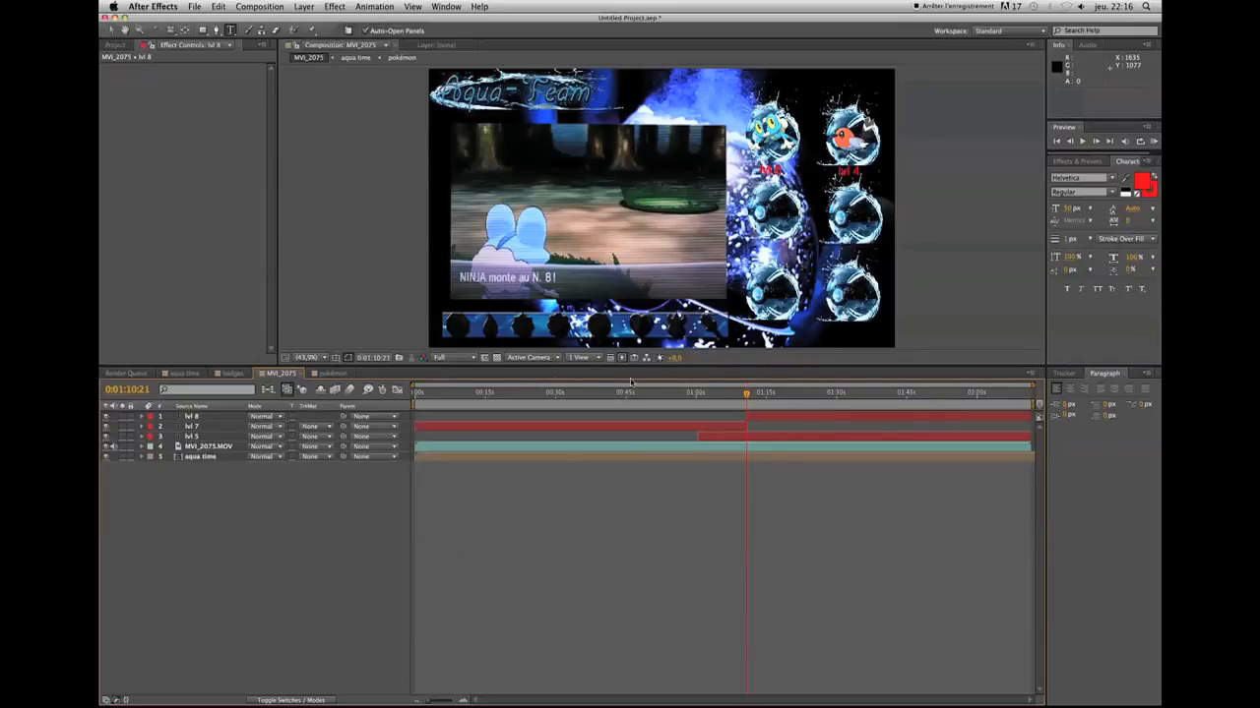
{"action": "left_click", "coordinate": [838, 393]}
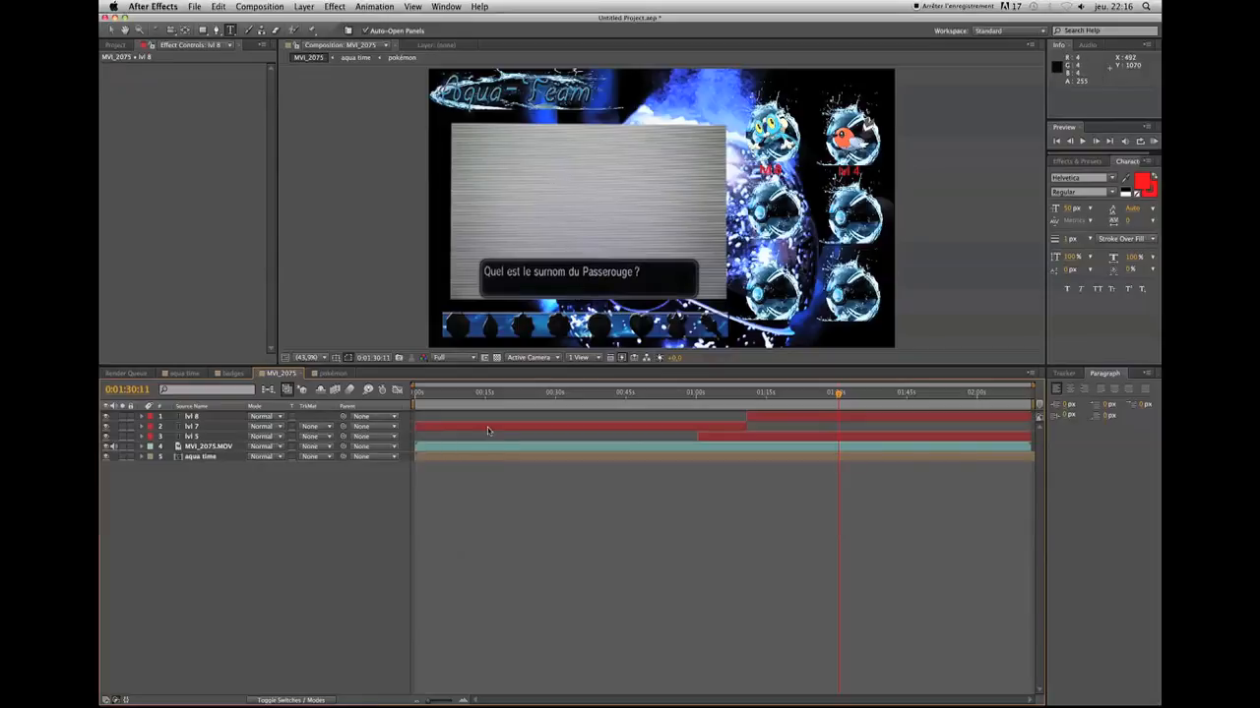
In the badges composition, identify the fourth badge's layer, Layer 25, and split it at 0:01:30:11
{"action": "left_click", "coordinate": [230, 373]}
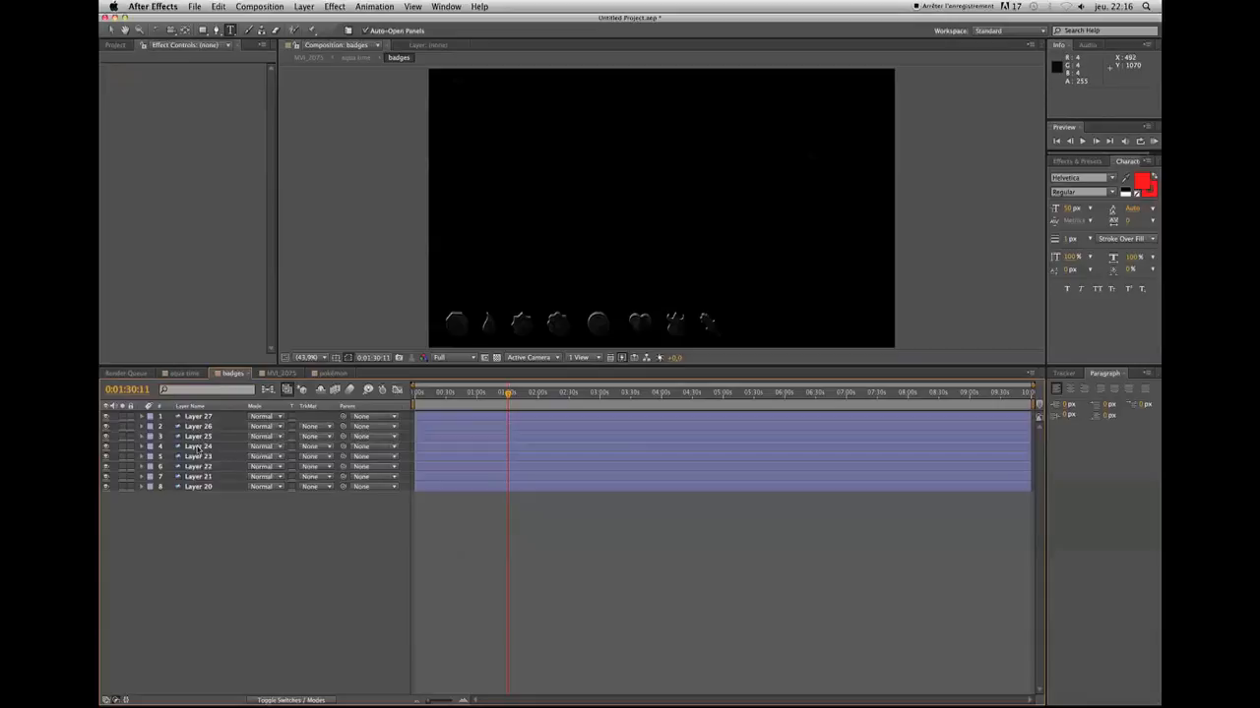
{"action": "left_click", "coordinate": [197, 448]}
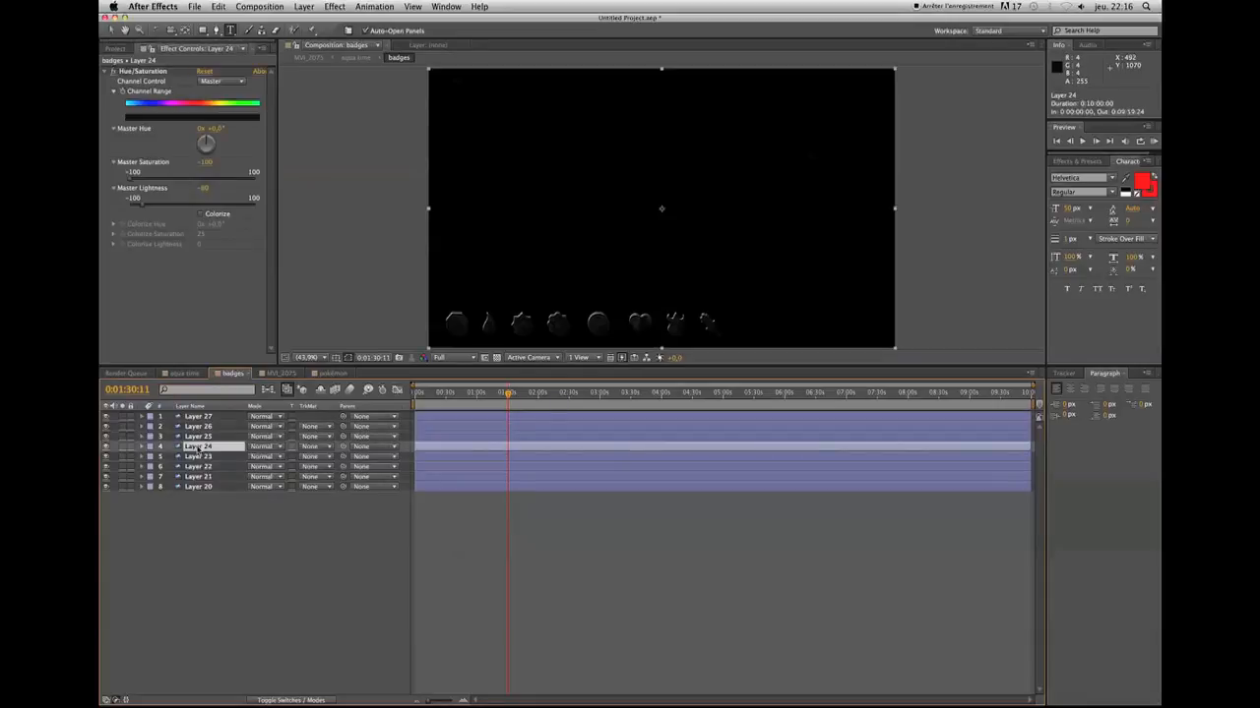
{"action": "left_click", "coordinate": [106, 449]}
{"action": "left_click", "coordinate": [106, 448]}
{"action": "left_click", "coordinate": [106, 439]}
{"action": "left_click", "coordinate": [106, 437]}
{"action": "left_click", "coordinate": [196, 437]}
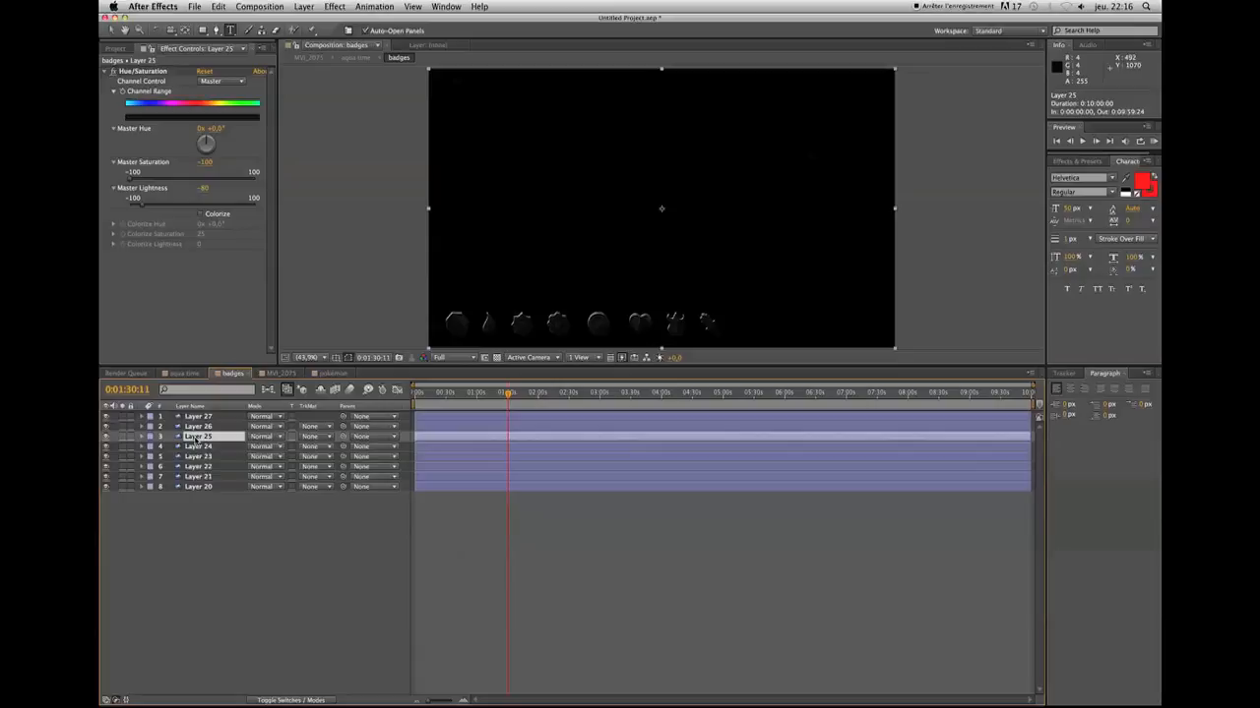
{"action": "key", "text": "super+shift+d"}
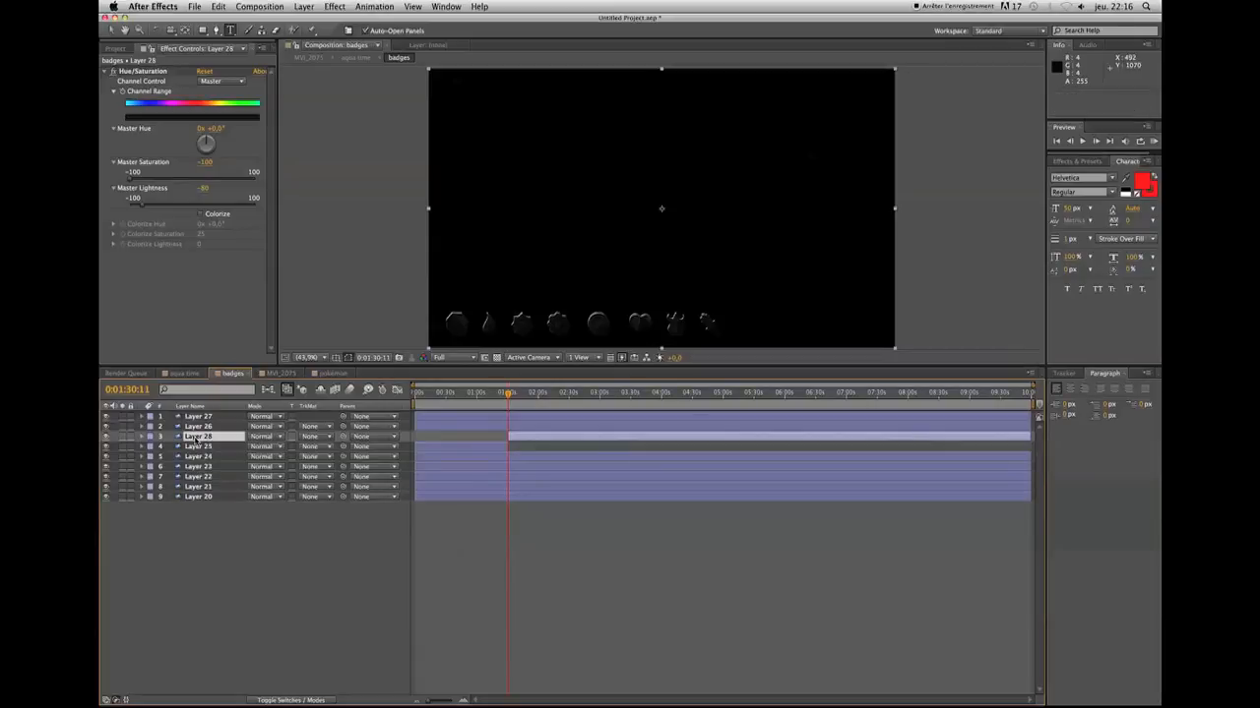
Overlap the two badge halves, starting the second half at 0:01:30:00 and ending the first at 0:01:30:24
{"action": "left_click", "coordinate": [462, 701]}
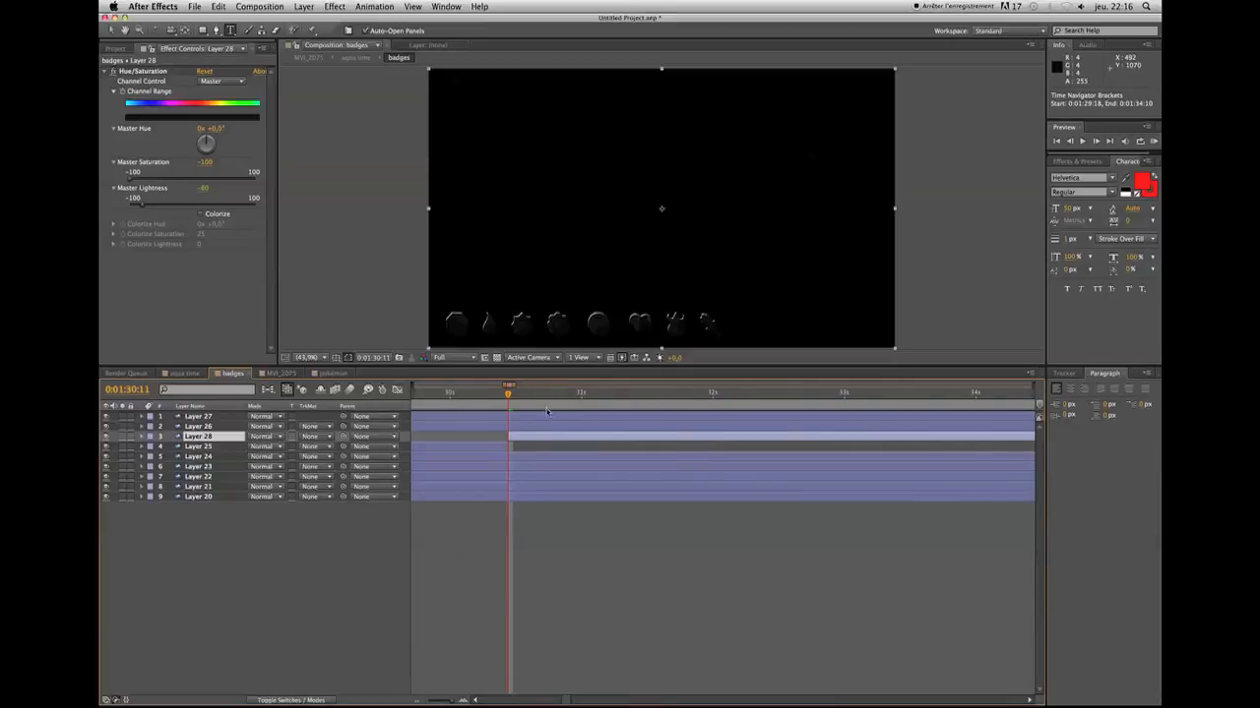
{"action": "left_click", "coordinate": [507, 435]}
{"action": "left_click_drag", "start_coordinate": [507, 435], "coordinate": [580, 446]}
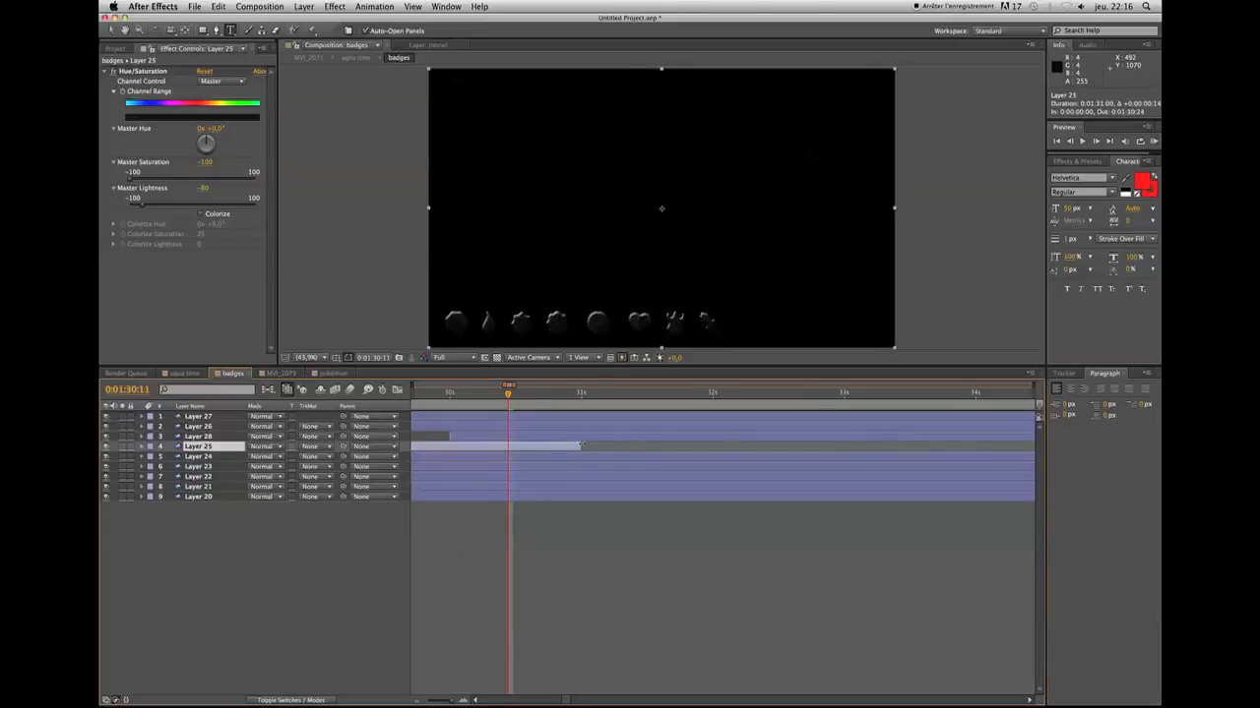
Add an opacity keyframe at 0:01:30:11 to both halves of the split badge layer
{"action": "left_click", "coordinate": [510, 437]}
{"action": "key", "text": "t"}
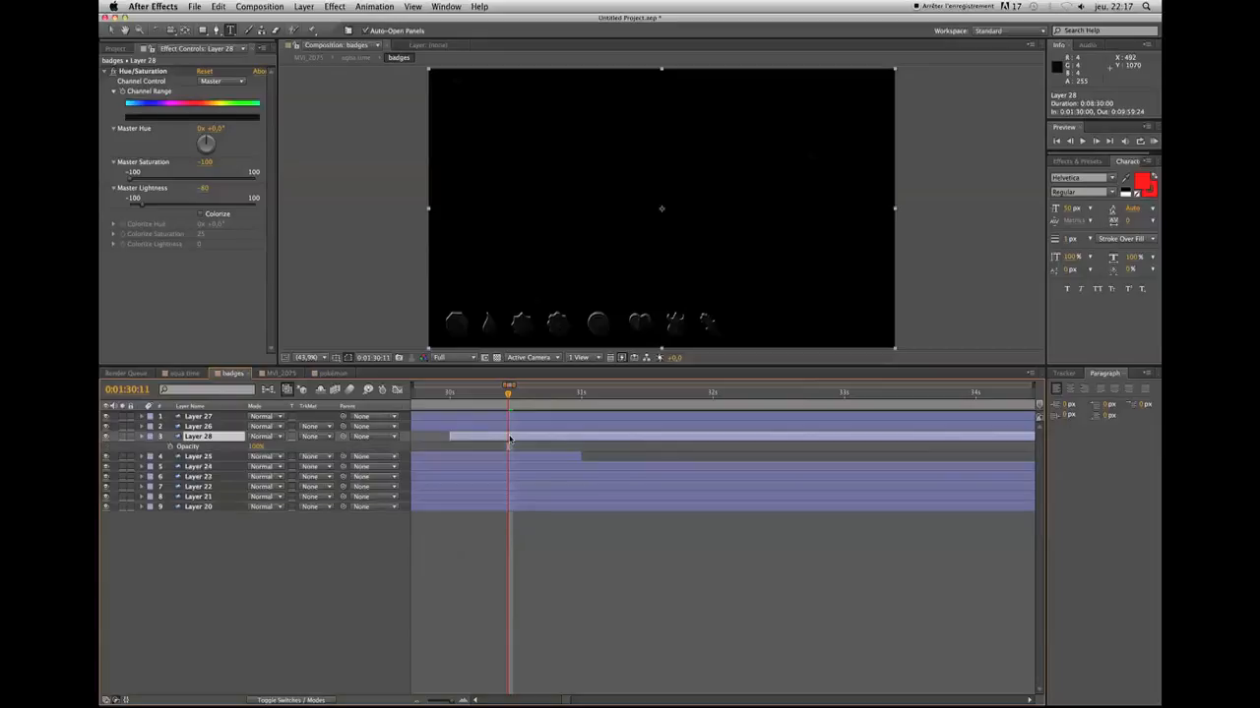
{"action": "left_click", "coordinate": [509, 456]}
{"action": "key", "text": "t"}
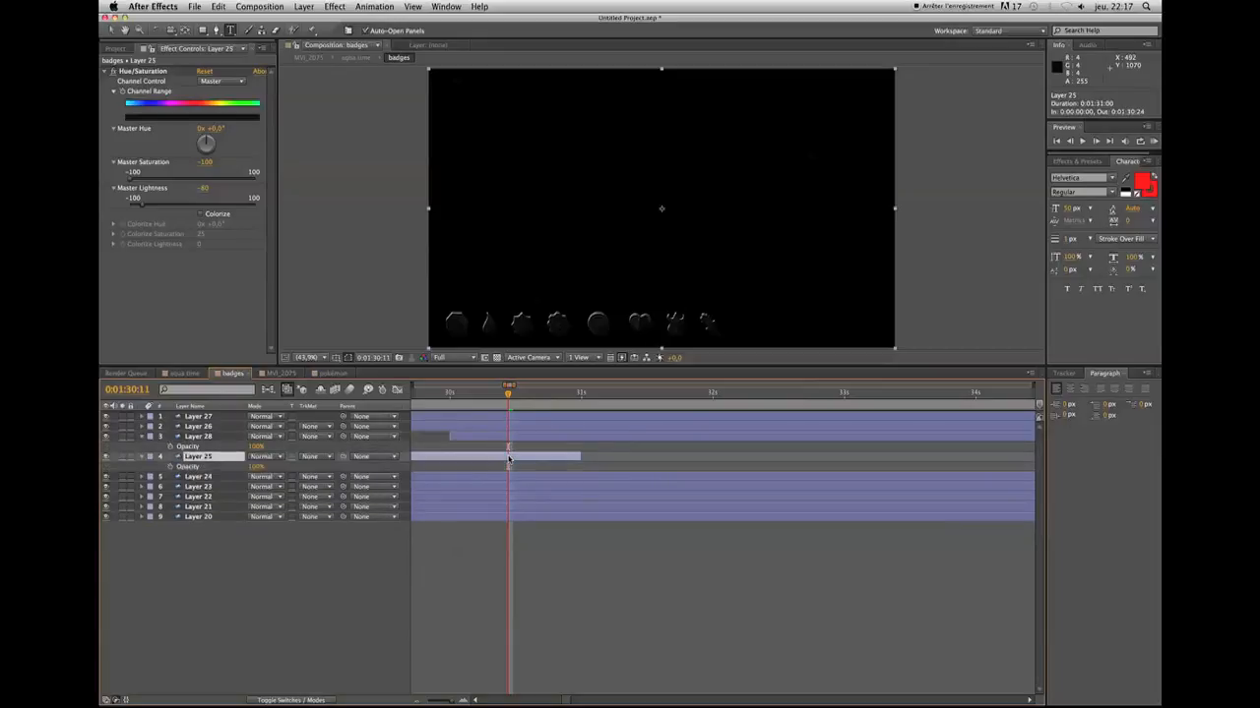
{"action": "left_click", "coordinate": [170, 446]}
{"action": "left_click", "coordinate": [171, 466]}
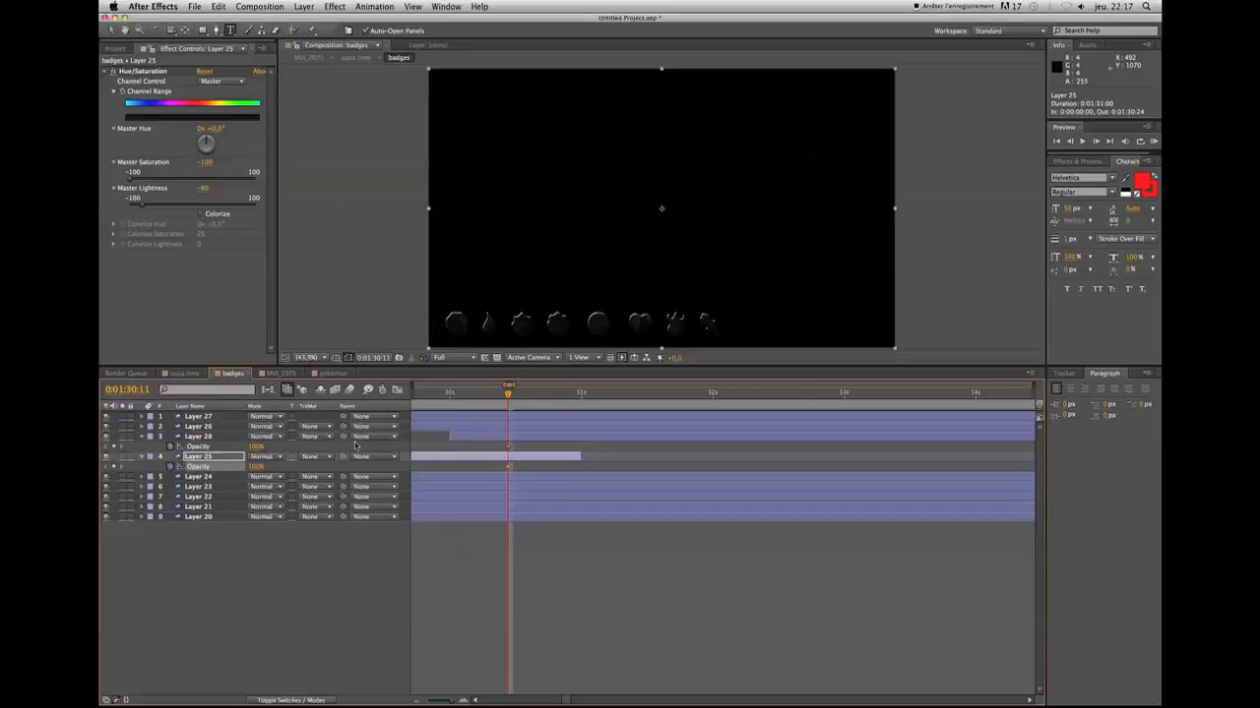
Move the second half's opacity keyframe to 0:01:30:24 and the first half's to 0:01:30:01
{"action": "left_click", "coordinate": [512, 448]}
{"action": "left_click_drag", "start_coordinate": [512, 449], "coordinate": [576, 448]}
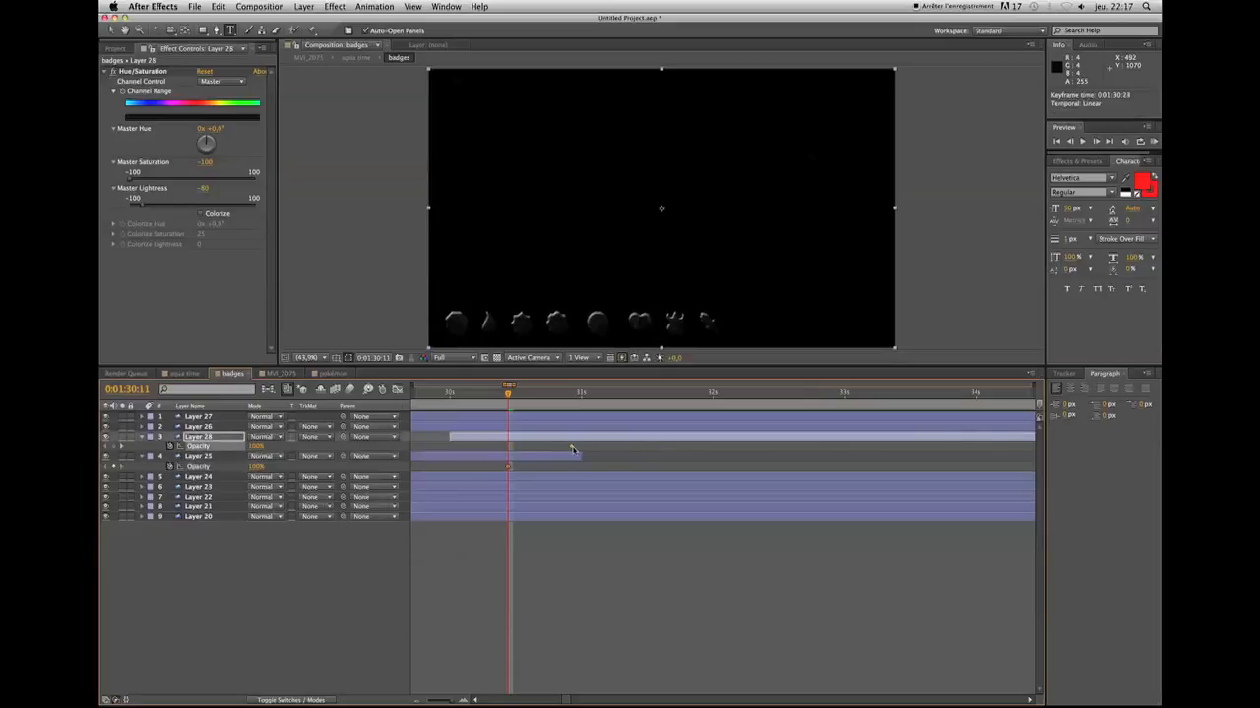
{"action": "left_click", "coordinate": [509, 467]}
{"action": "left_click_drag", "start_coordinate": [455, 468], "coordinate": [455, 469]}
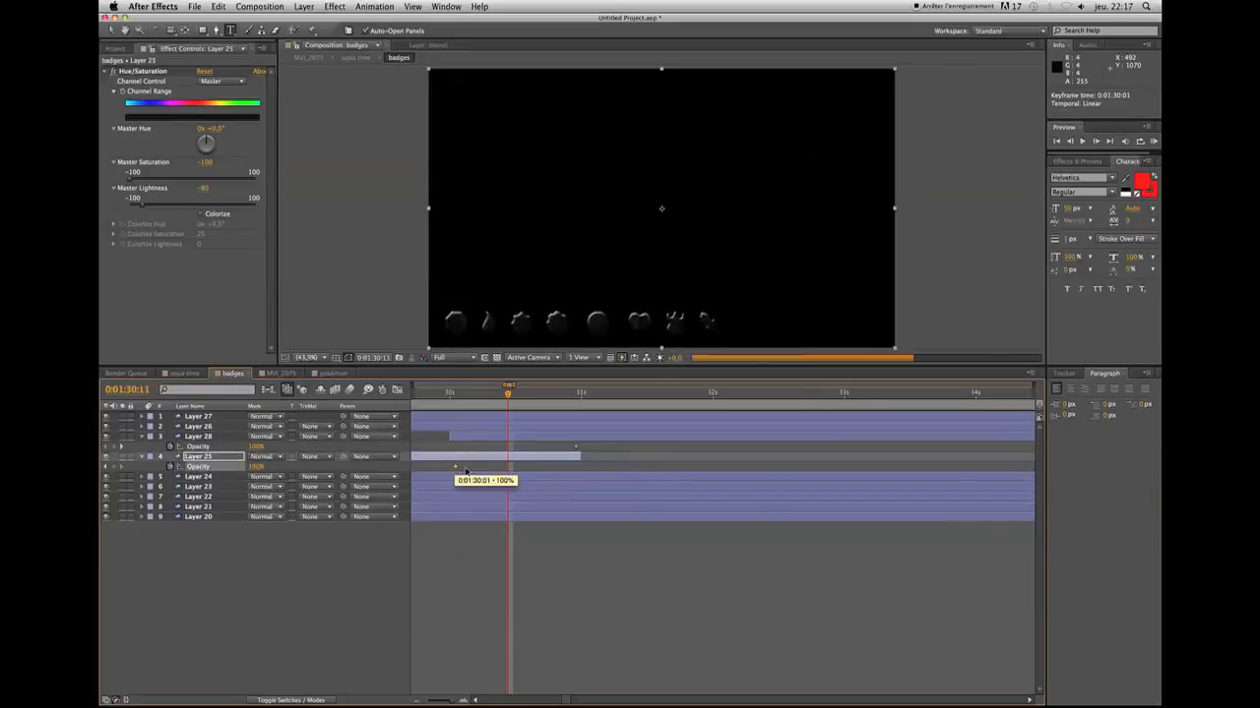
Set the second badge half's opacity to 0% at 0:01:30:01 so that it fades in
{"action": "left_click_drag", "start_coordinate": [509, 394], "coordinate": [455, 411]}
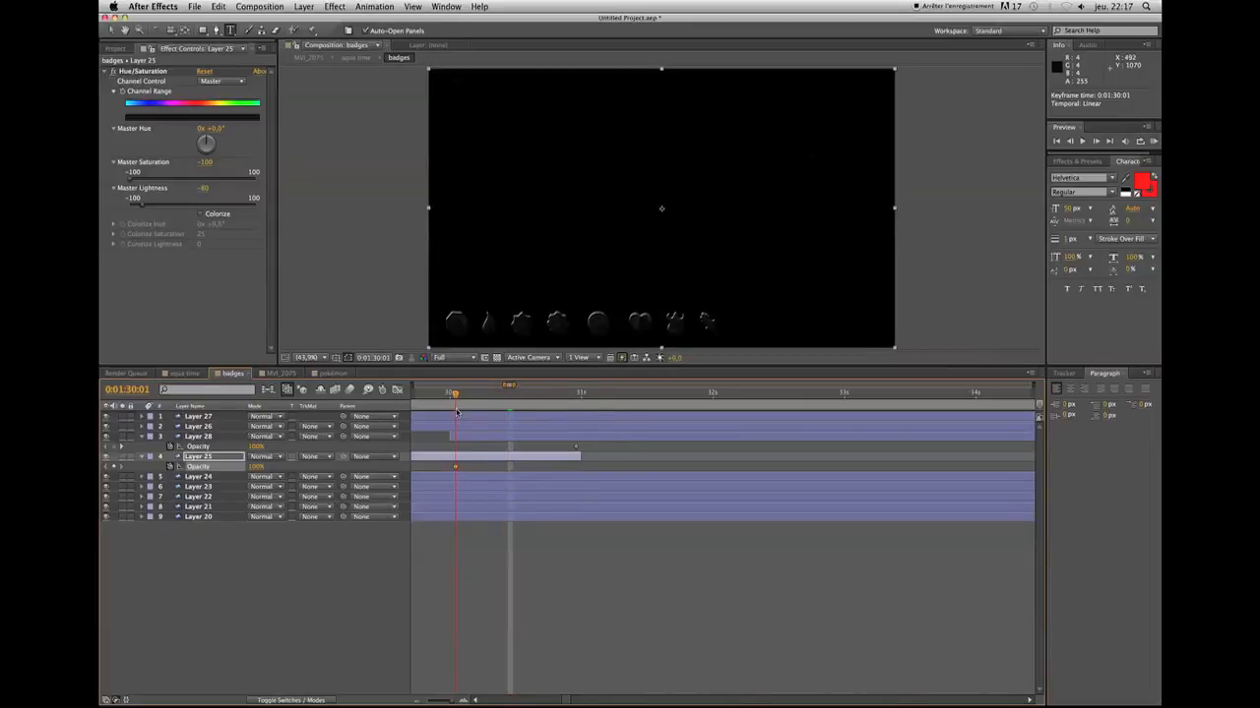
{"action": "left_click", "coordinate": [198, 438]}
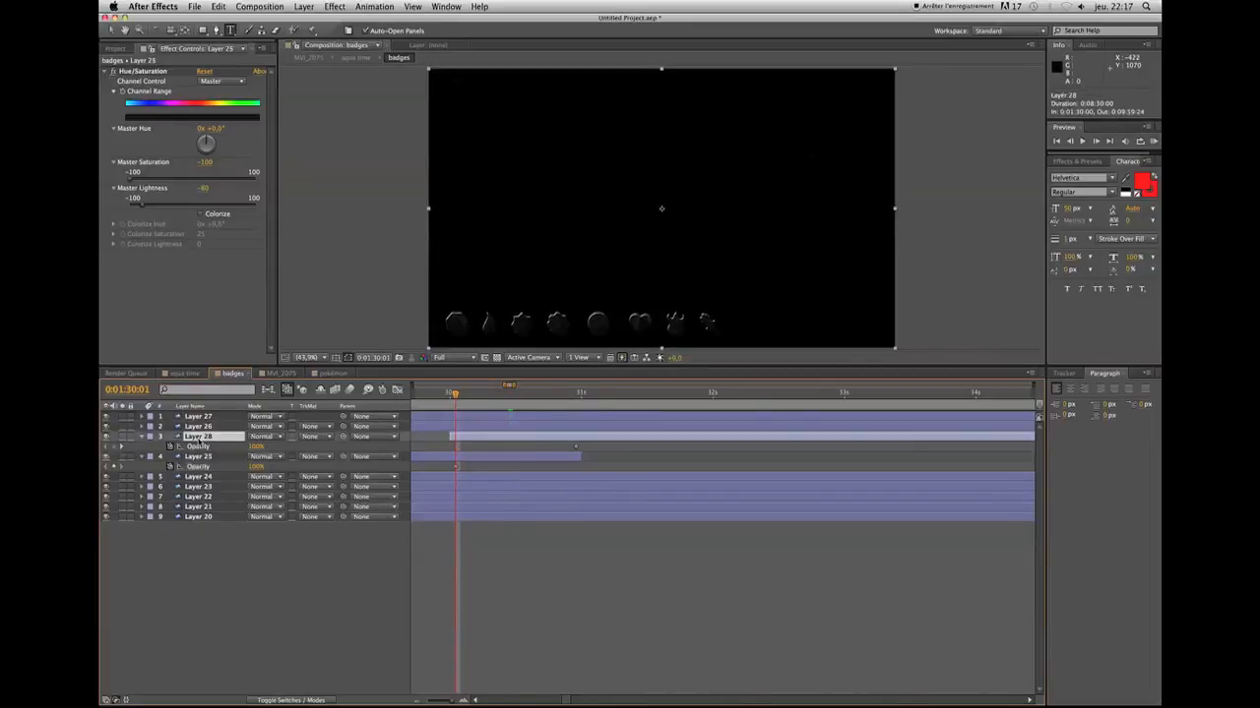
{"action": "left_click", "coordinate": [255, 447]}
{"action": "type", "text": "0"}
Set the first badge half's opacity to 0% at 0:01:30:24 and scrub through the crossfade
{"action": "left_click", "coordinate": [577, 397]}
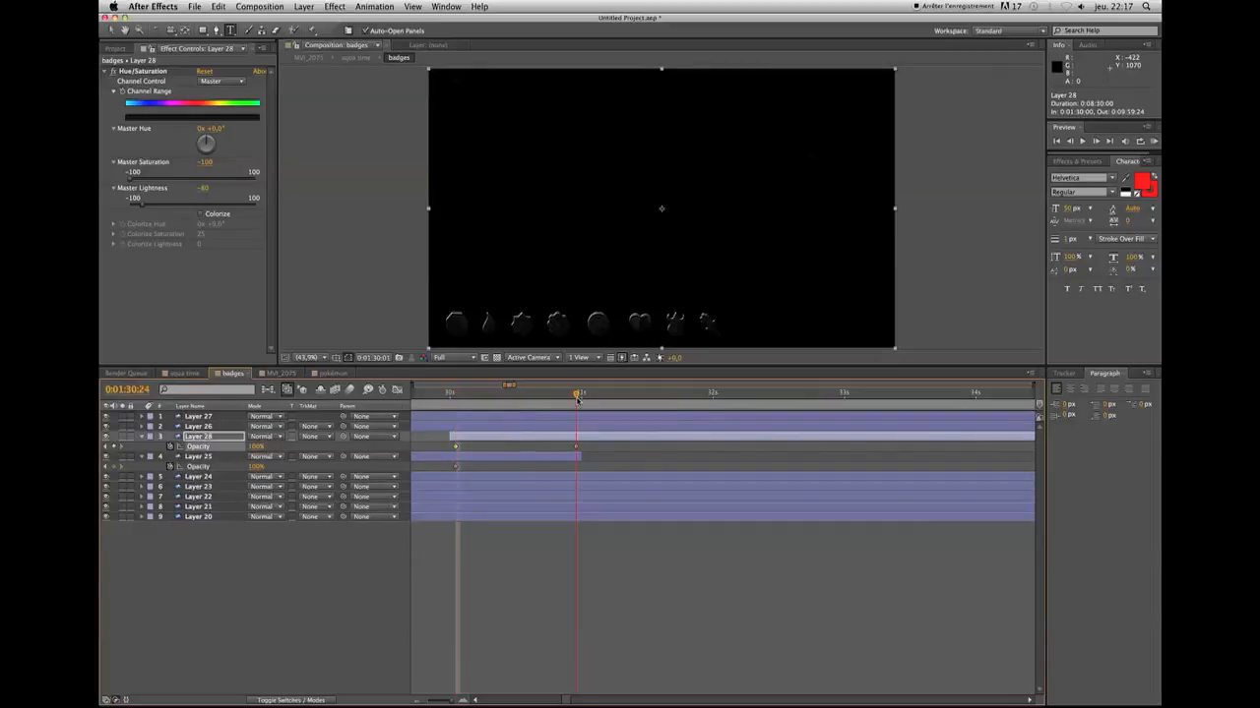
{"action": "left_click", "coordinate": [570, 458]}
{"action": "left_click", "coordinate": [256, 466]}
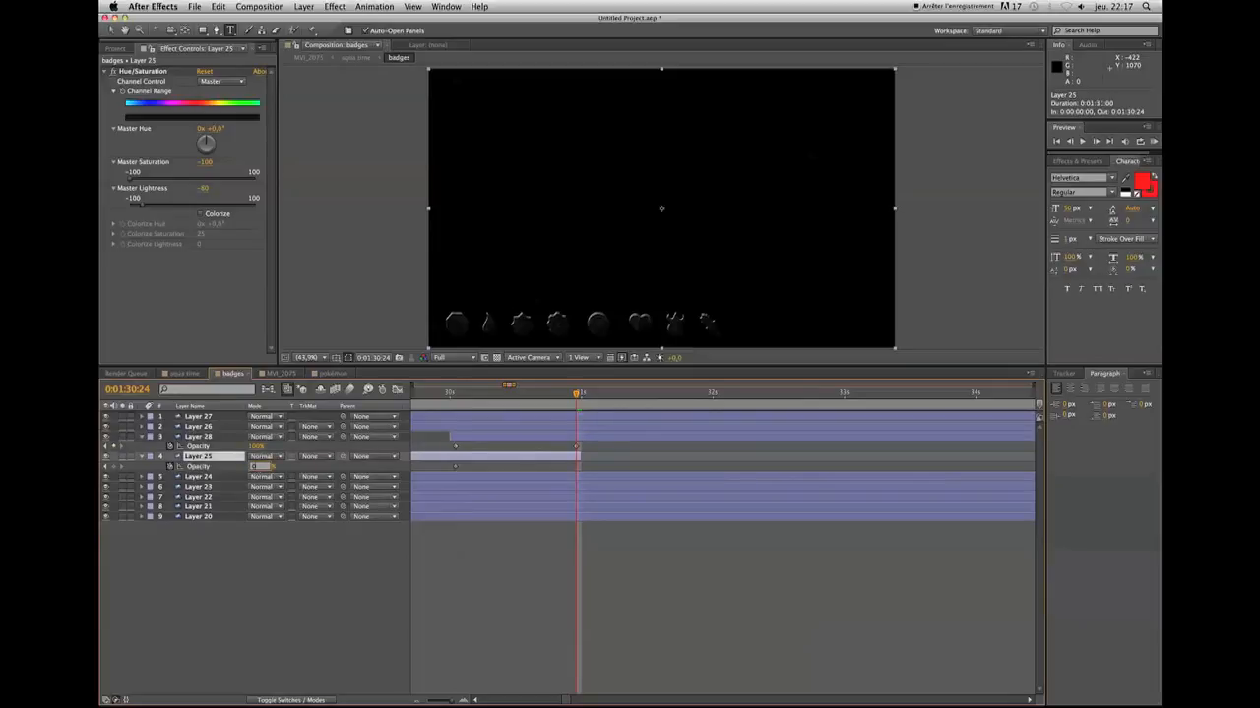
{"action": "type", "text": "0"}
{"action": "left_click", "coordinate": [231, 575]}
{"action": "left_click", "coordinate": [571, 396]}
{"action": "mouse_move", "coordinate": [546, 399]}
{"action": "left_mouse_down"}
{"action": "mouse_move", "coordinate": [487, 398]}
{"action": "mouse_move", "coordinate": [573, 399]}
{"action": "mouse_move", "coordinate": [450, 399]}
{"action": "mouse_move", "coordinate": [566, 399]}
{"action": "left_mouse_up"}
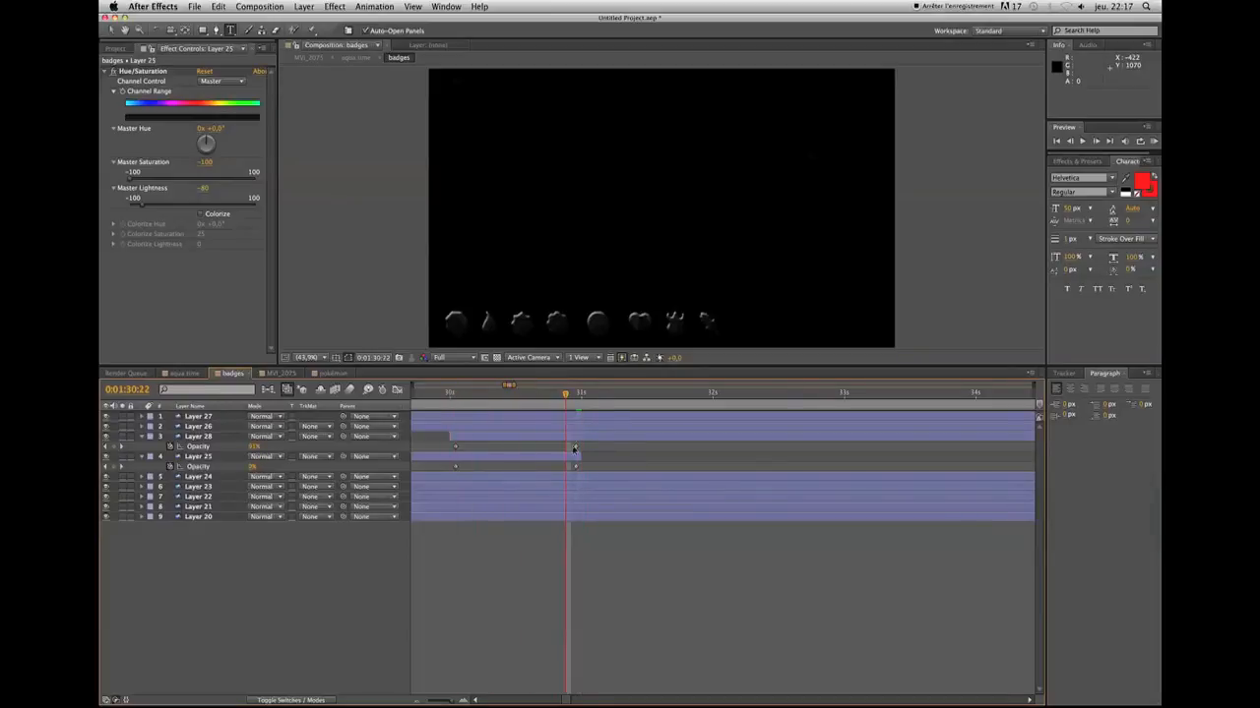
Remove the Hue/Saturation effect from the second badge half and check the coloured badge's appearance in the MVI_2075 composition
{"action": "left_click", "coordinate": [573, 438]}
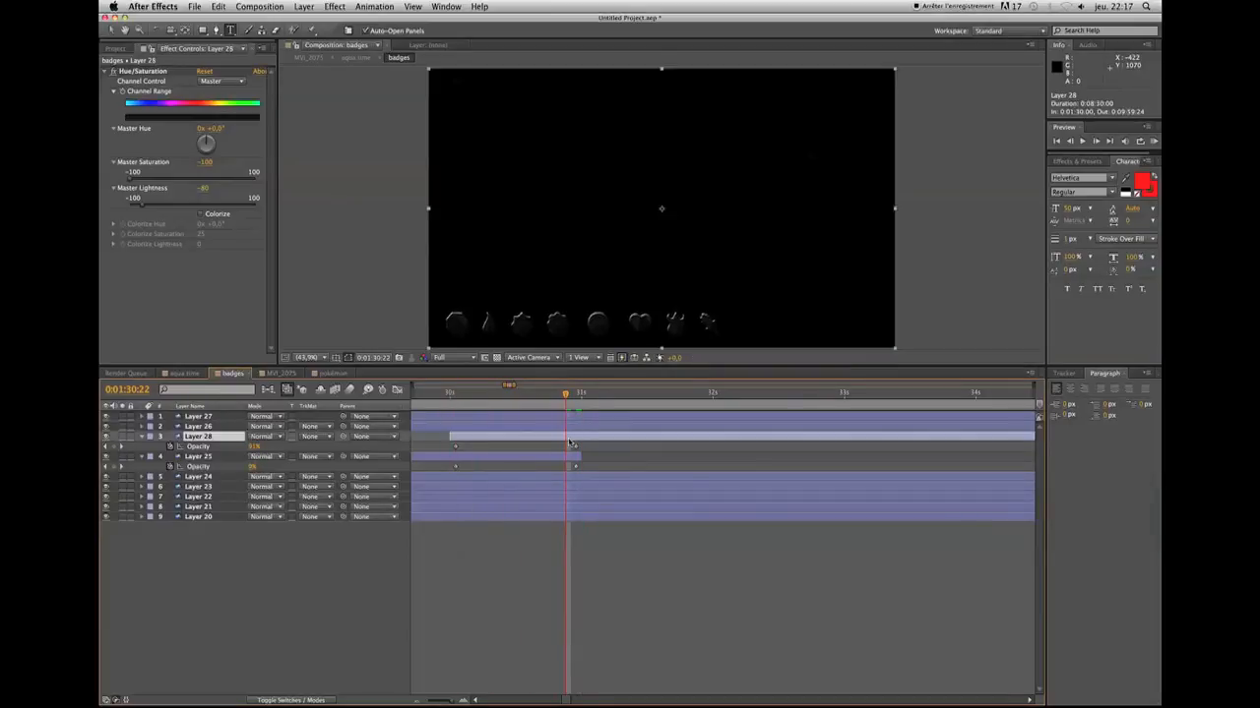
{"action": "left_click", "coordinate": [139, 73]}
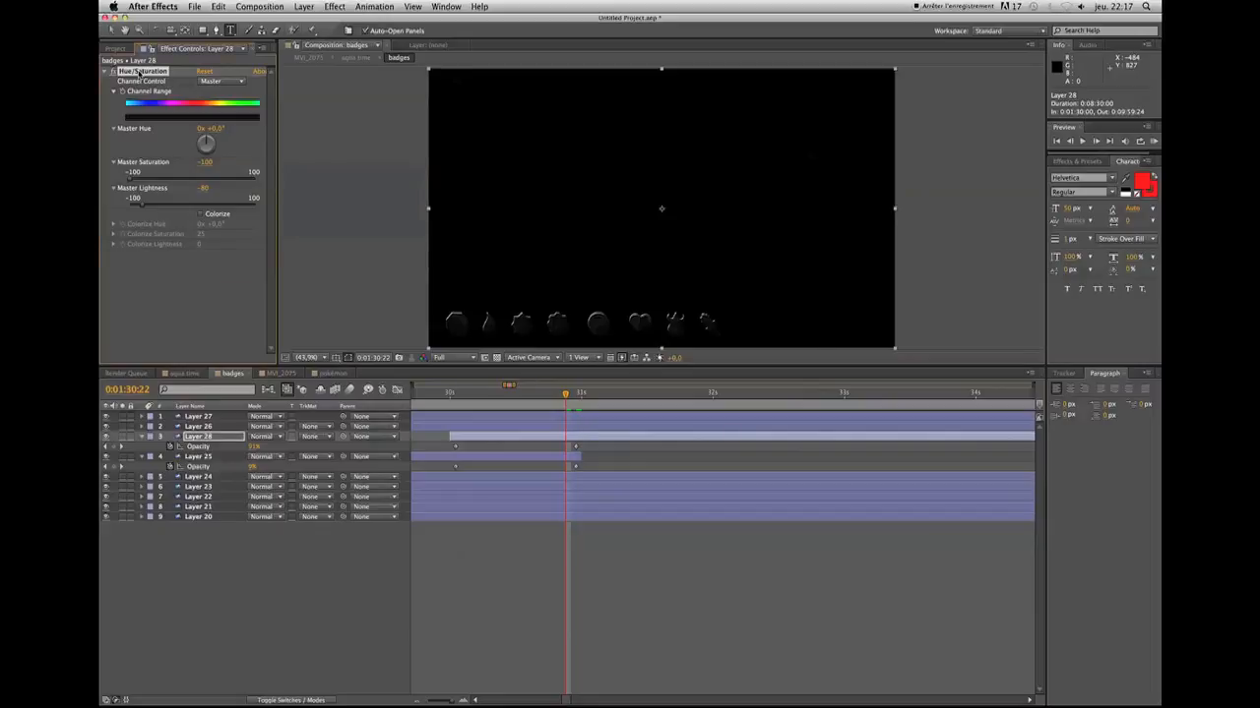
{"action": "key", "text": "Delete"}
{"action": "left_click_drag", "start_coordinate": [565, 394], "coordinate": [615, 416]}
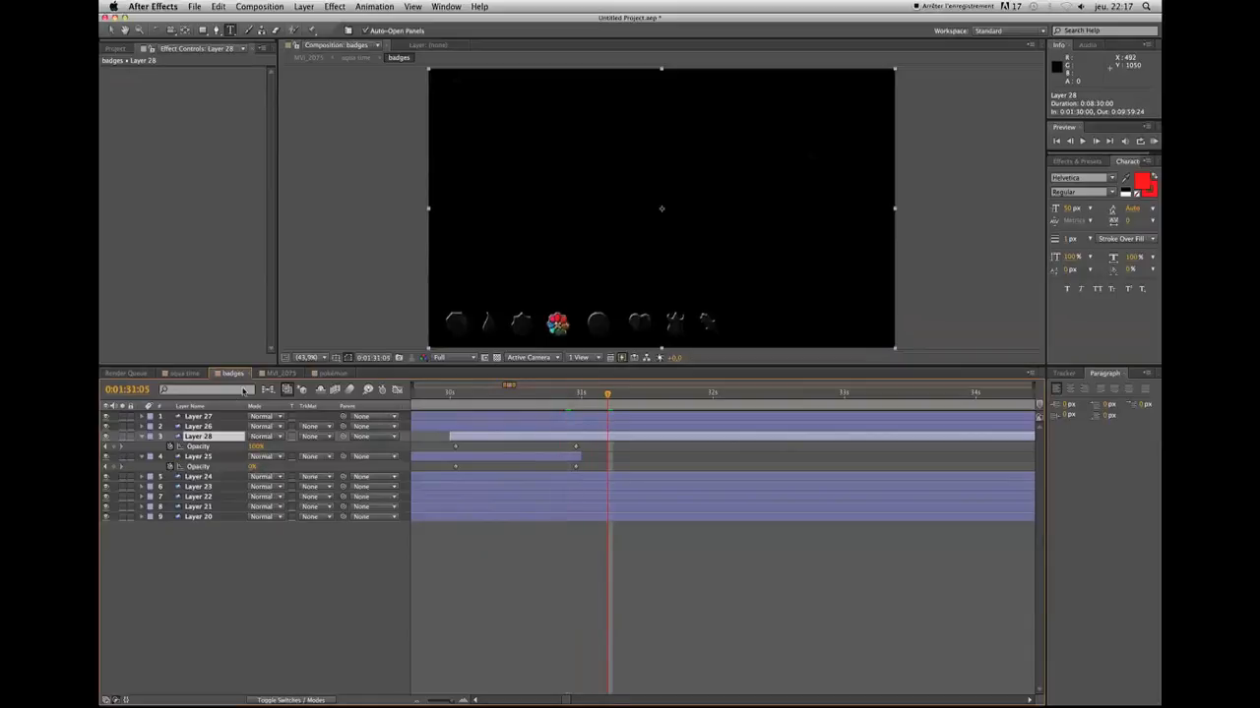
{"action": "left_click", "coordinate": [325, 373]}
{"action": "left_click", "coordinate": [280, 374]}
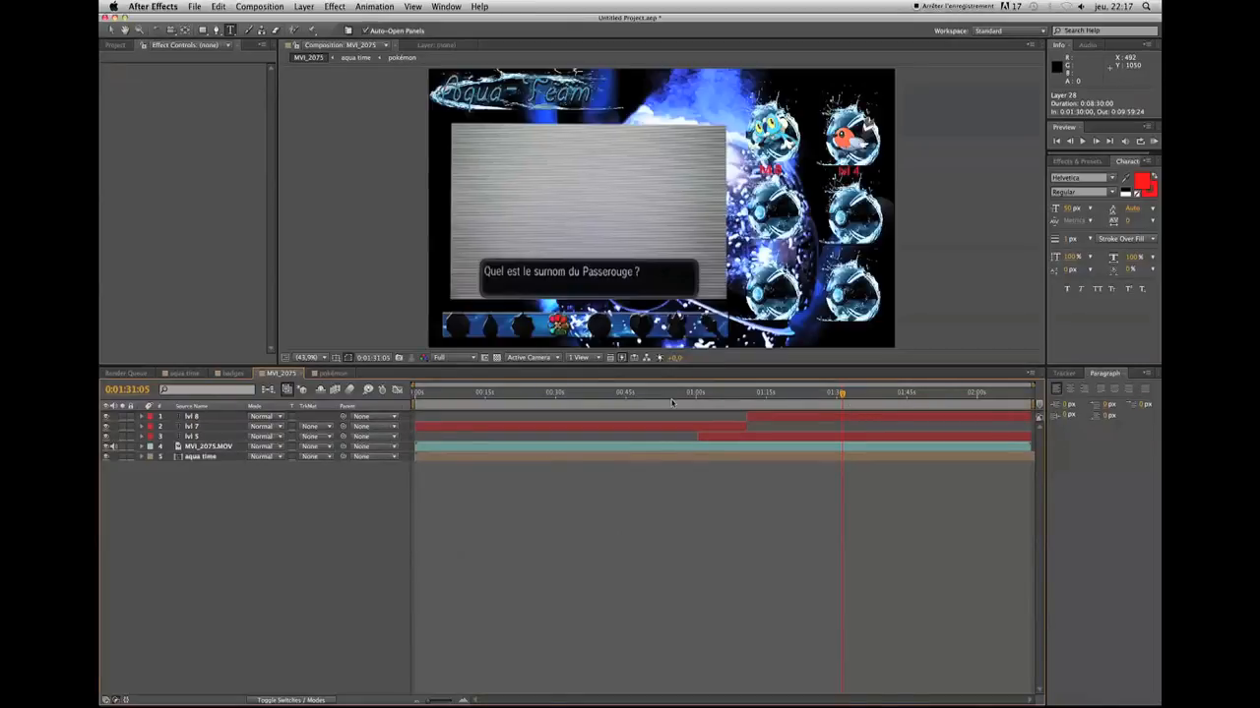
{"action": "left_click", "coordinate": [834, 394]}
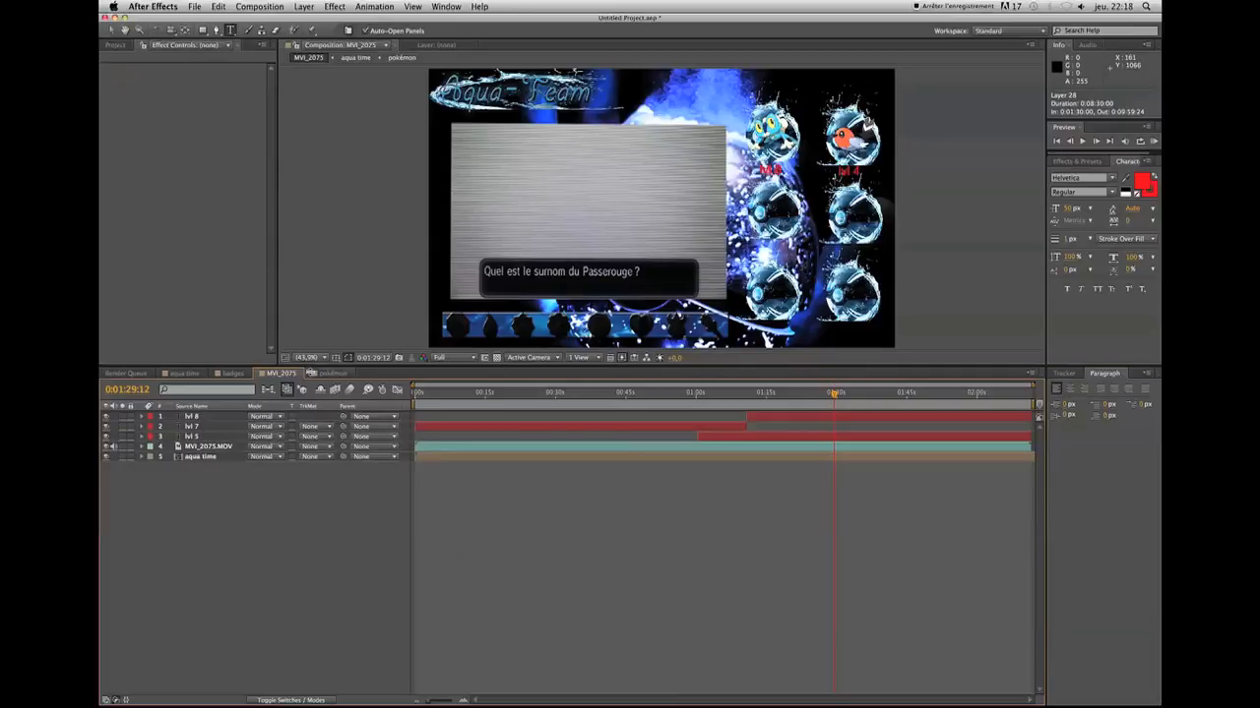
Place MVI_2075 last among the open compositions and add it to the render queue as a pre-render
{"action": "left_click_drag", "start_coordinate": [334, 376], "coordinate": [323, 376]}
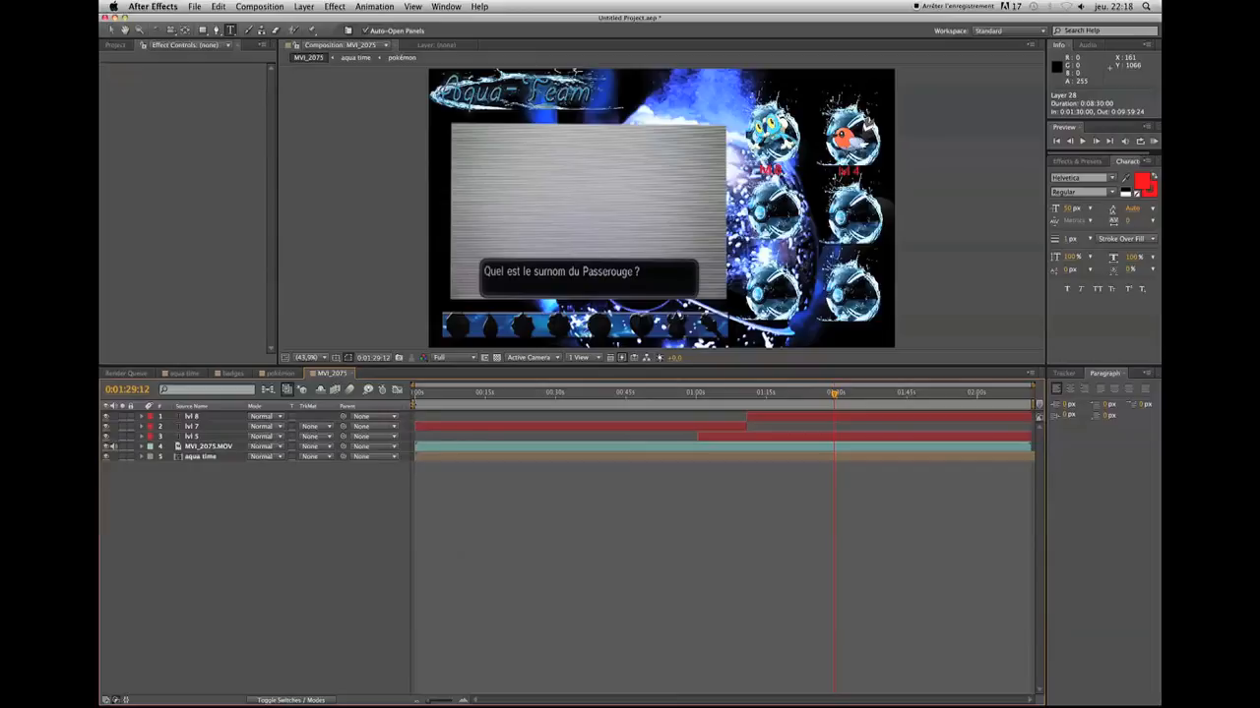
{"action": "mouse_move", "coordinate": [413, 405]}
{"action": "left_mouse_down"}
{"action": "mouse_move", "coordinate": [492, 405]}
{"action": "mouse_move", "coordinate": [398, 411]}
{"action": "left_mouse_up"}
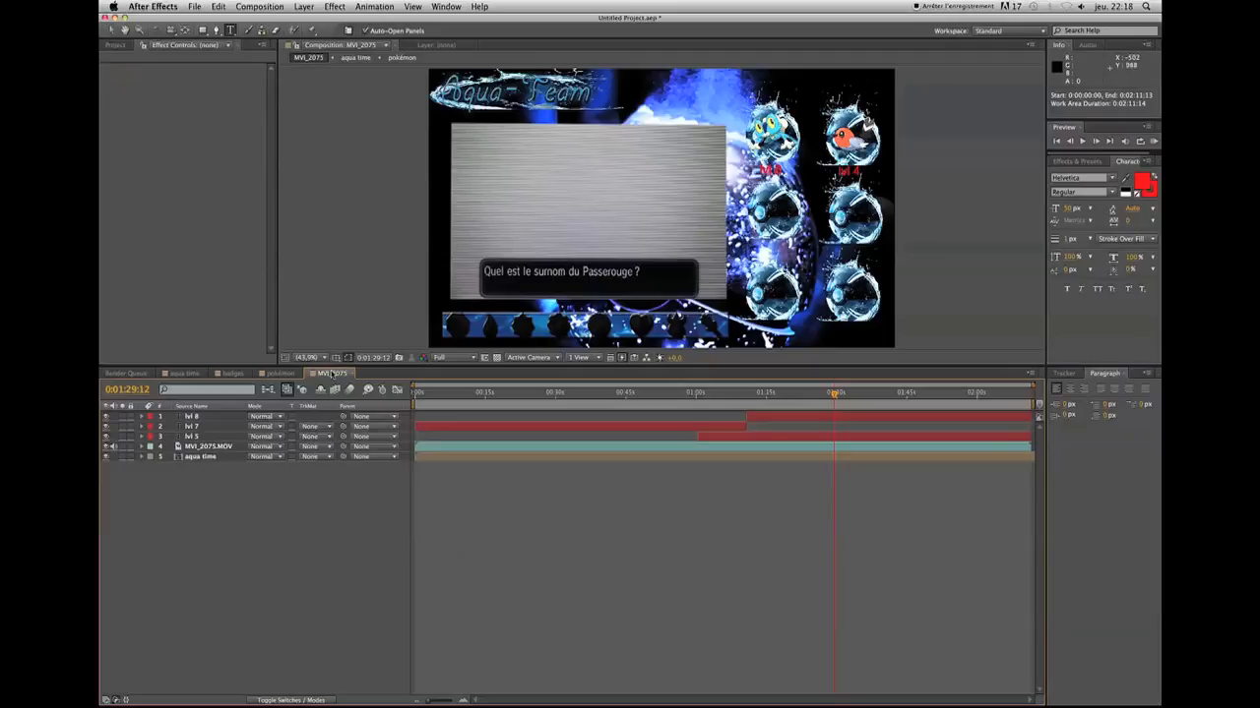
{"action": "left_click", "coordinate": [260, 7]}
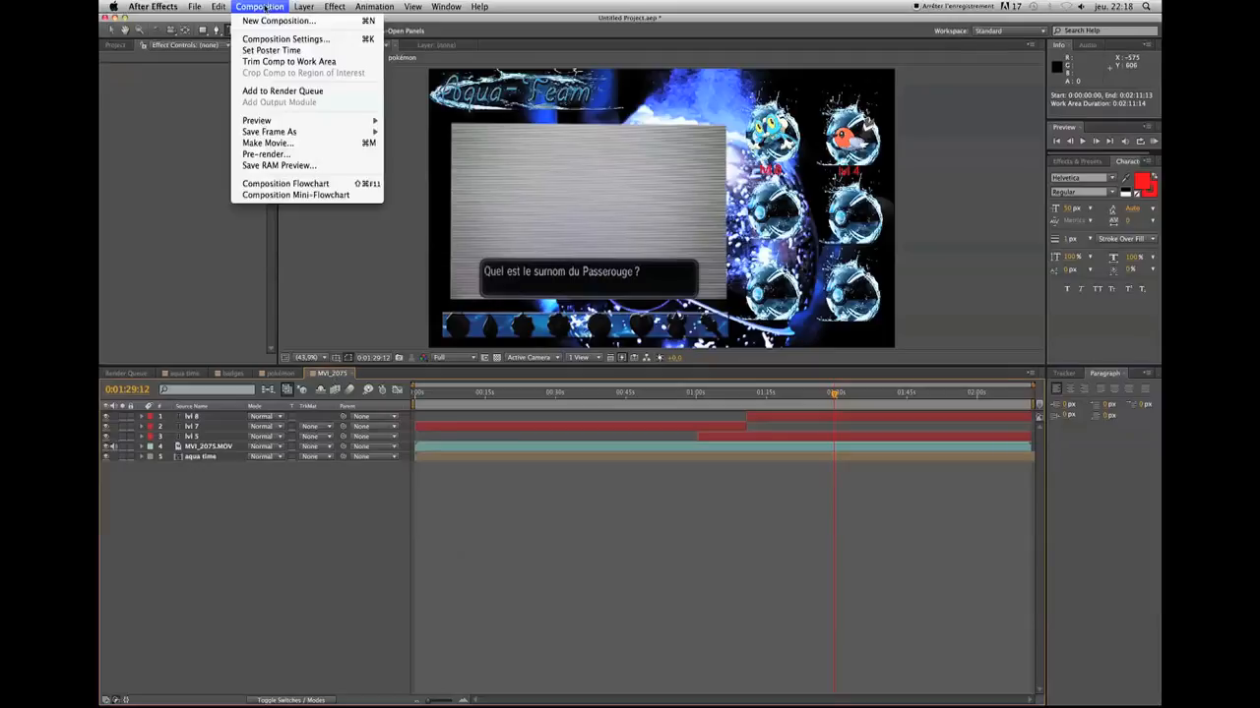
{"action": "left_click", "coordinate": [273, 153]}
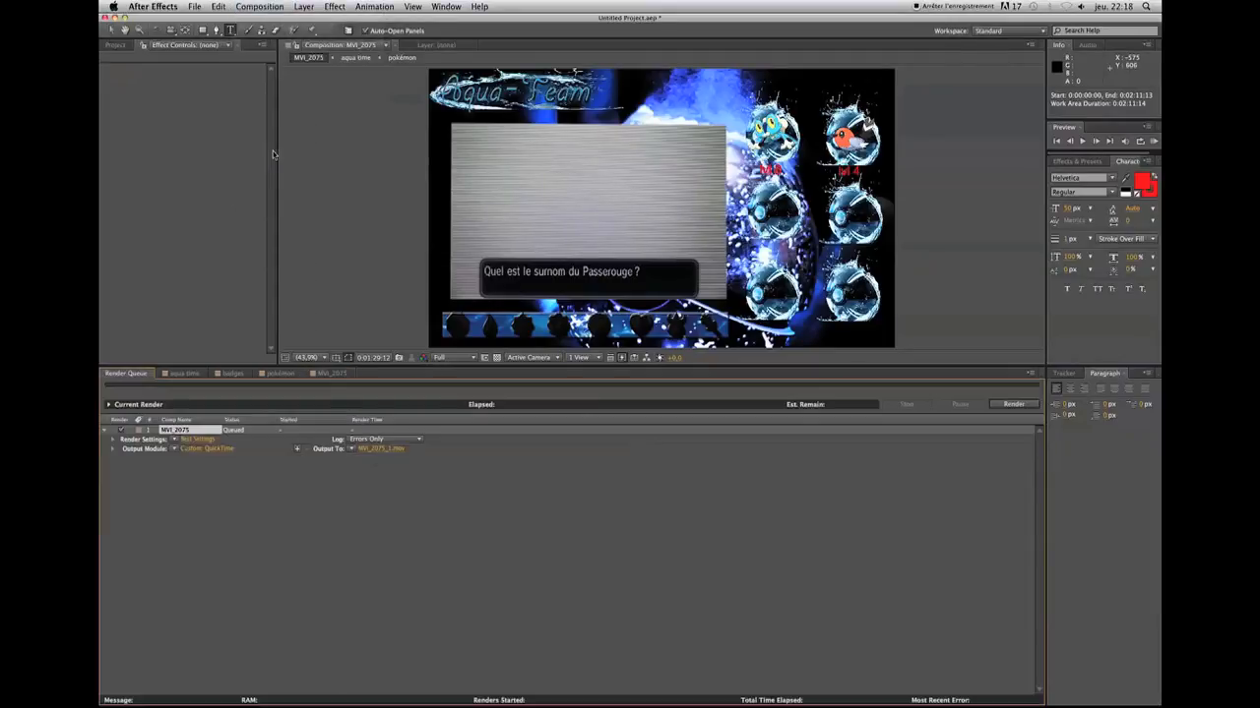
Name the render's output movie "teste de création" and save it to Bureau in QuickTime format
{"action": "left_click", "coordinate": [376, 449]}
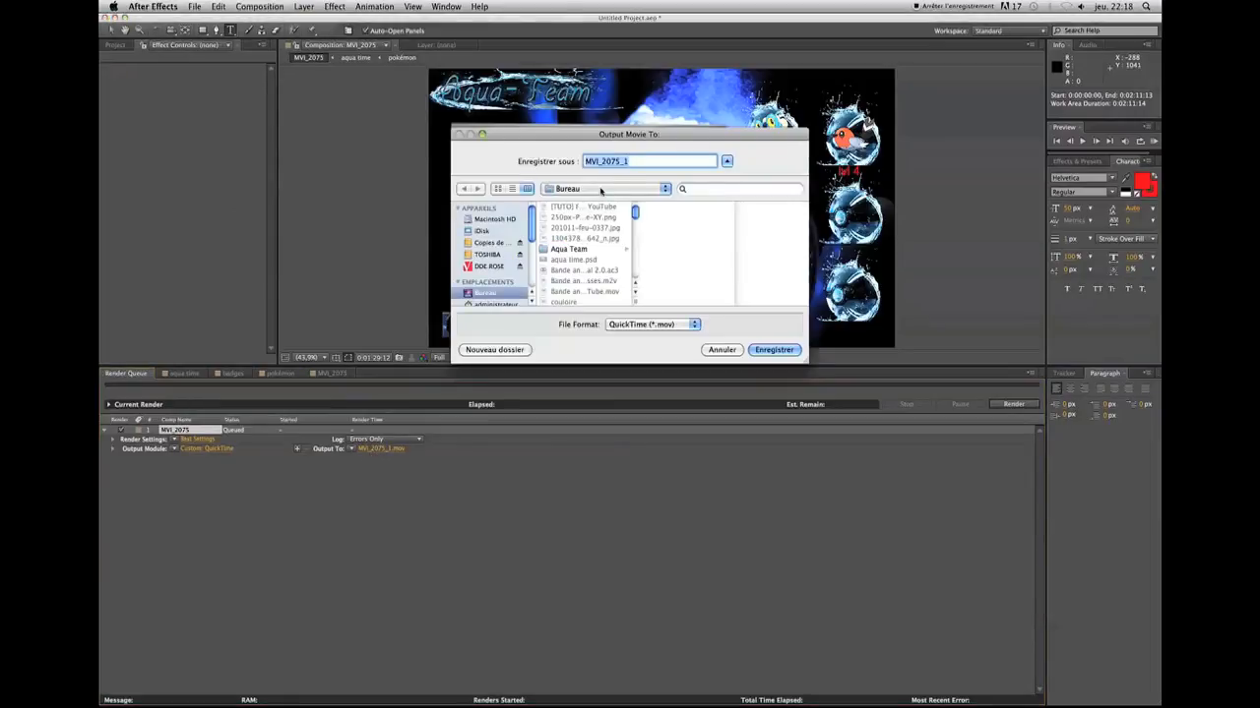
{"action": "type", "text": "teste de cr"}
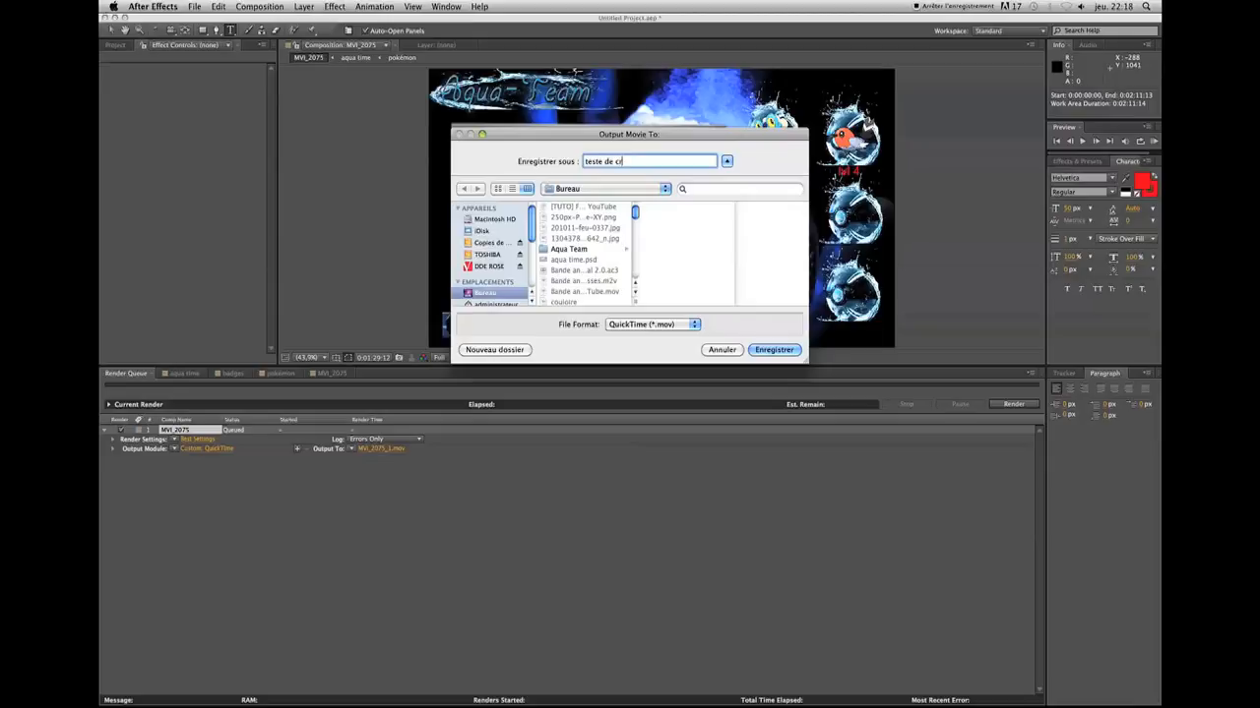
{"action": "type", "text": "éation"}
{"action": "left_click", "coordinate": [774, 349]}
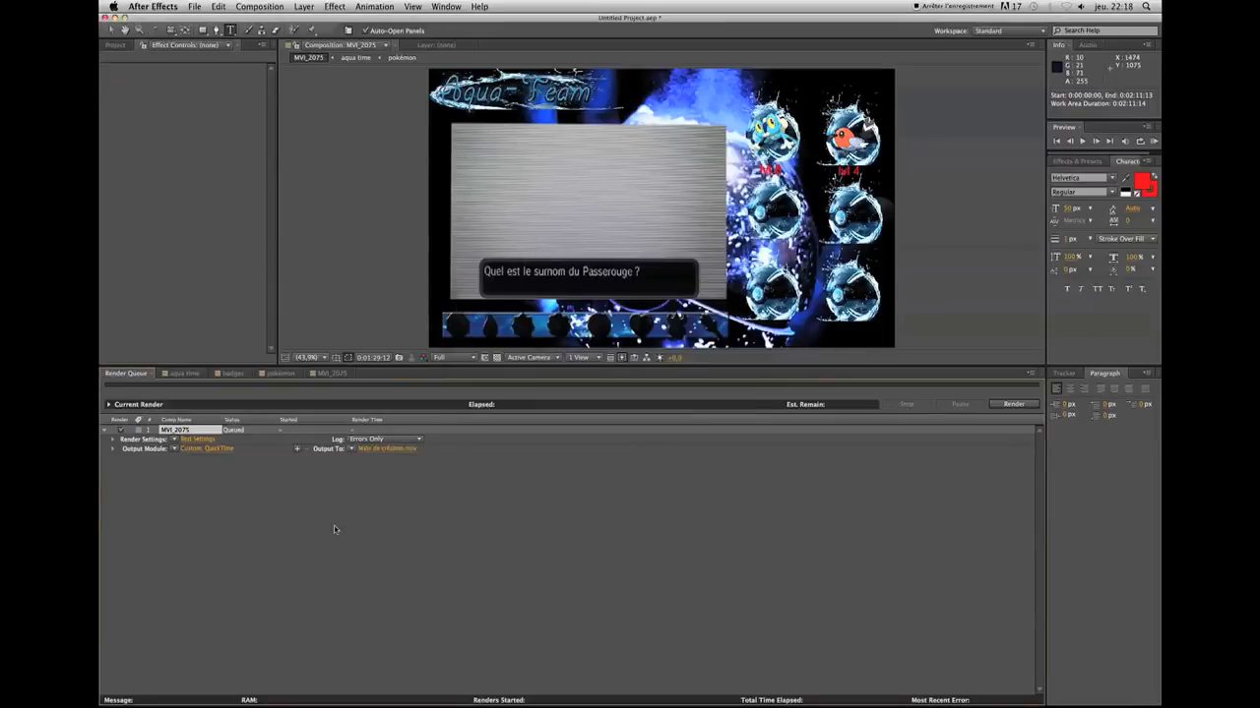
Set the output module's QuickTime video codec to H.264
{"action": "left_click", "coordinate": [214, 451]}
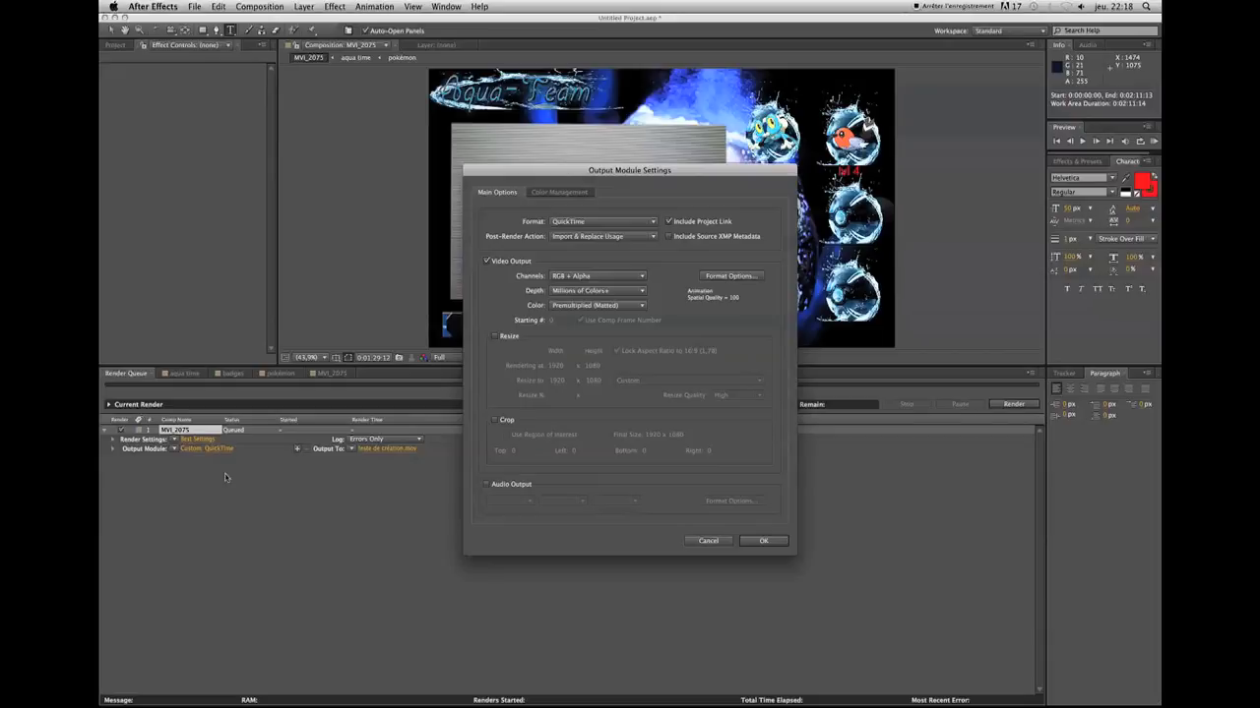
{"action": "left_click", "coordinate": [727, 279]}
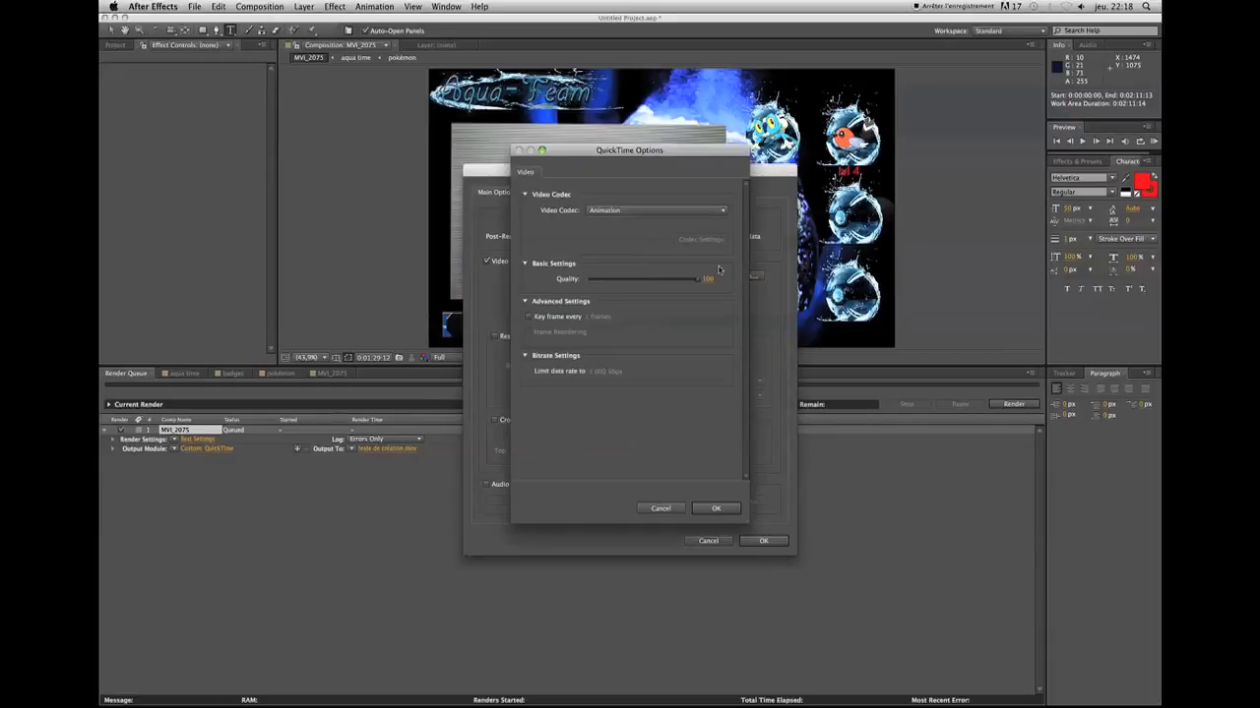
{"action": "left_click", "coordinate": [658, 210]}
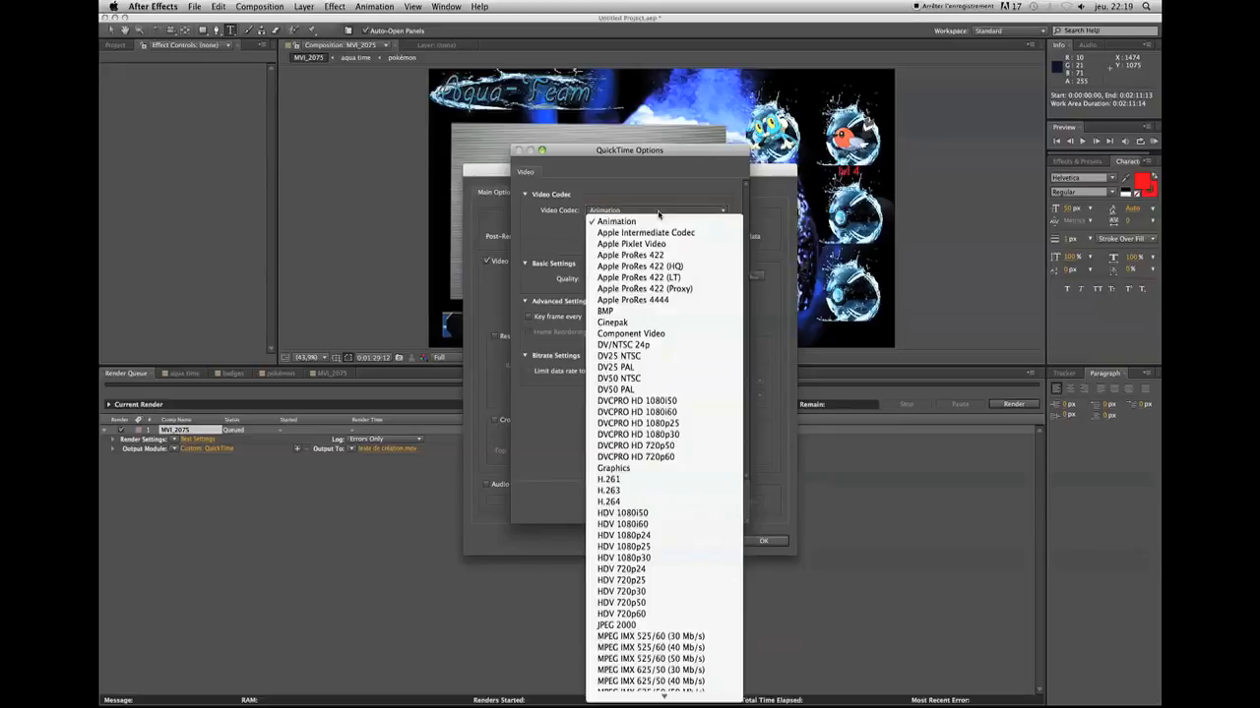
{"action": "left_click", "coordinate": [643, 502]}
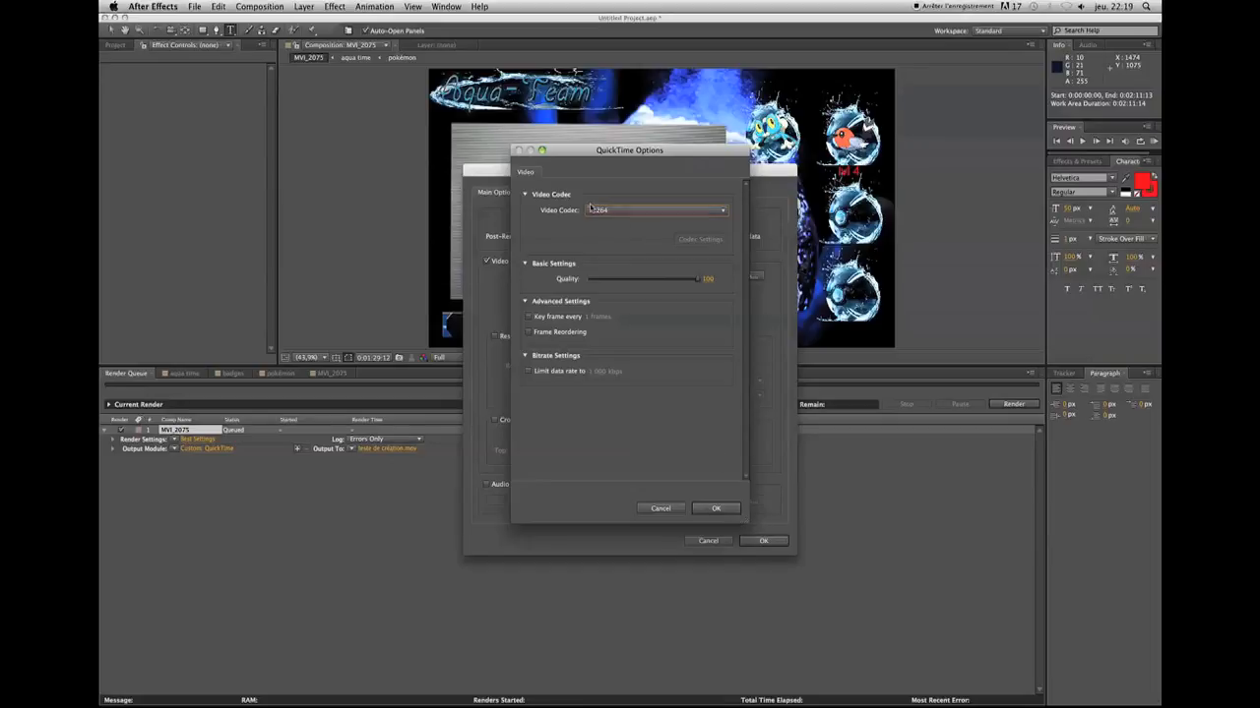
{"action": "left_click", "coordinate": [715, 509]}
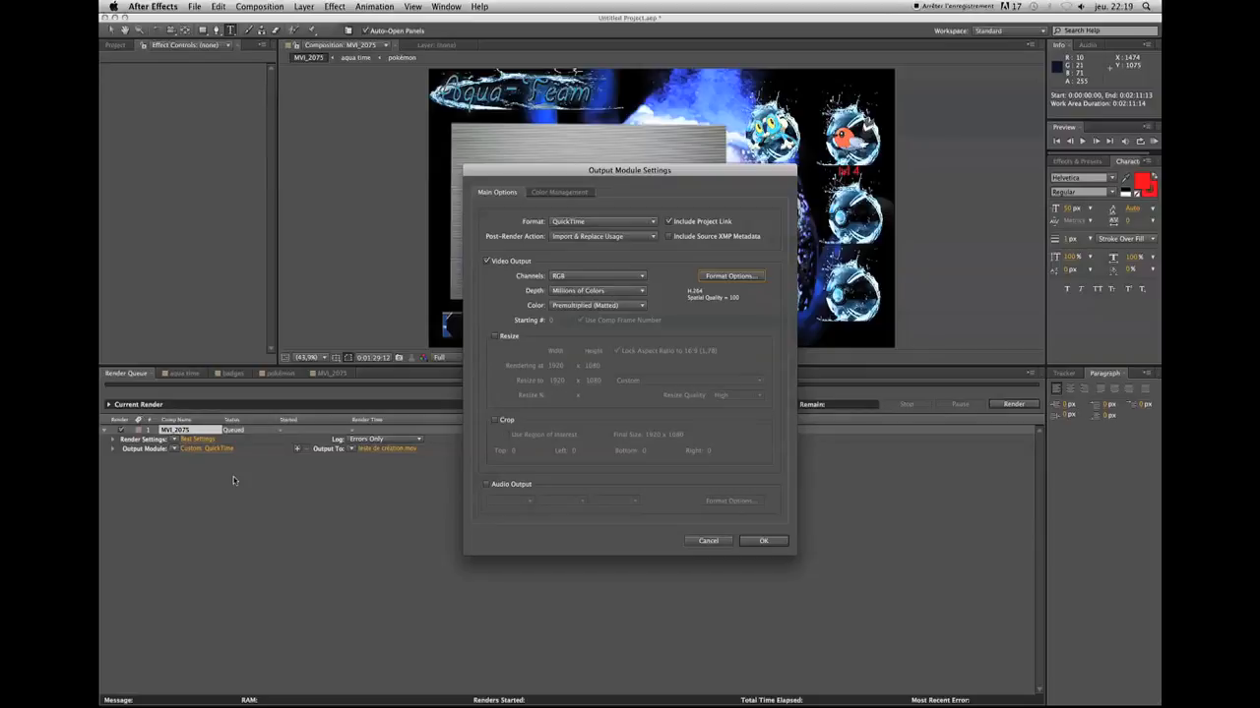
Enable audio output for the render and keep "teste de création" on Bureau as its output file
{"action": "left_click", "coordinate": [487, 485]}
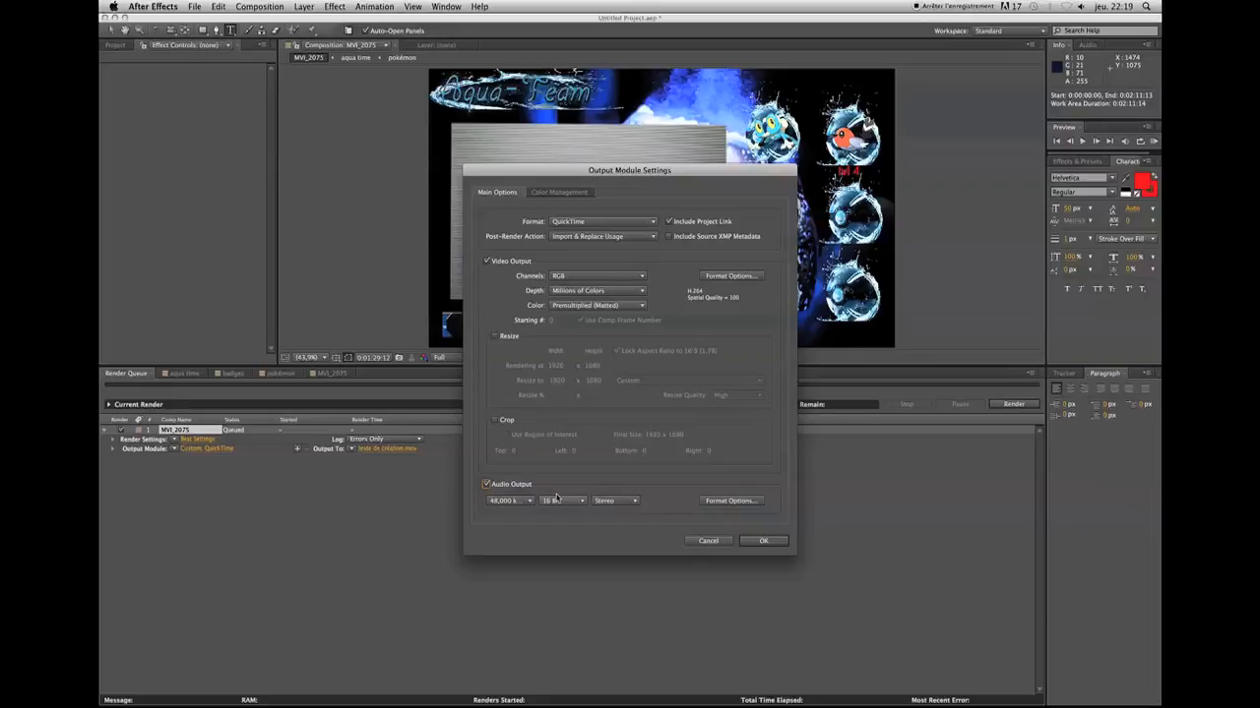
{"action": "left_click", "coordinate": [487, 485]}
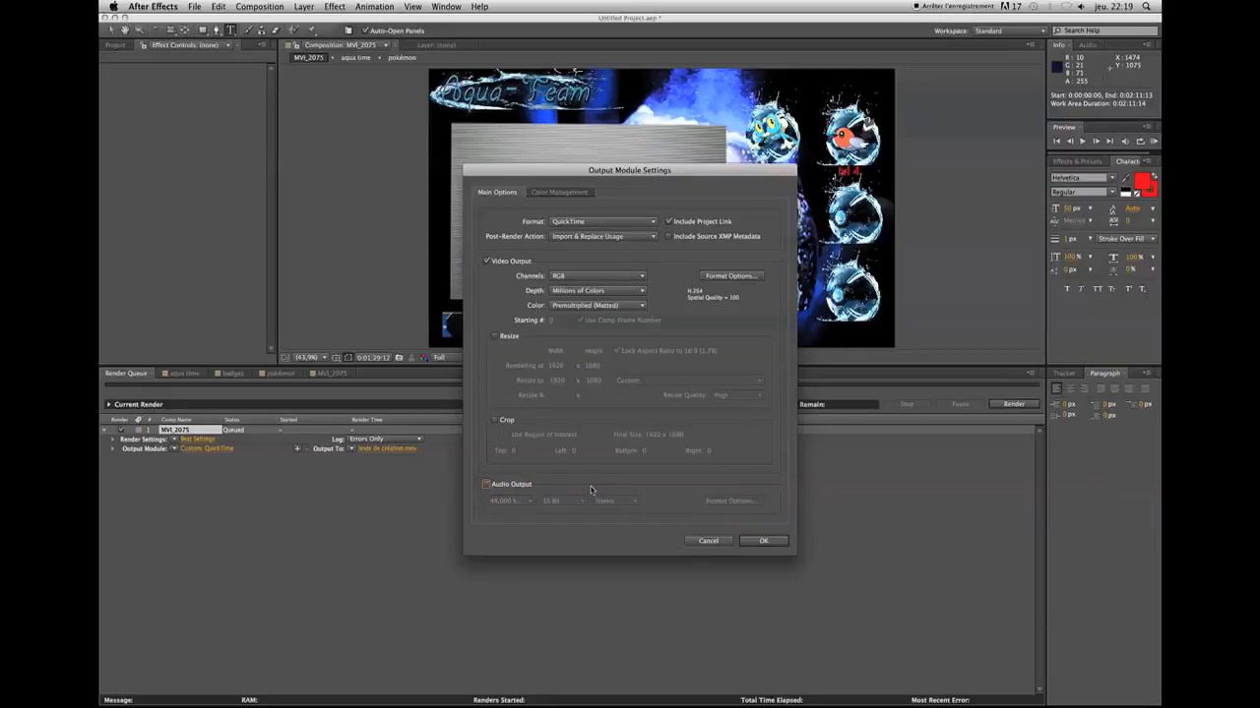
{"action": "left_click", "coordinate": [487, 485]}
{"action": "left_click", "coordinate": [782, 544]}
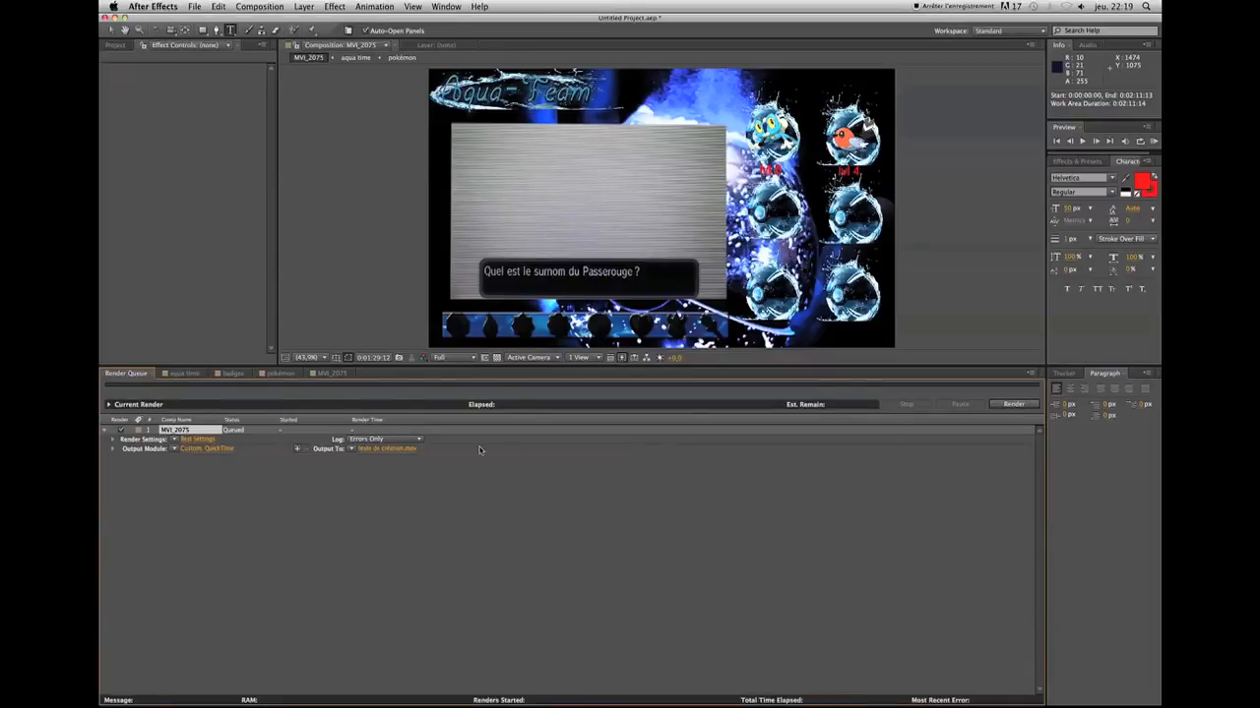
{"action": "left_click", "coordinate": [410, 452]}
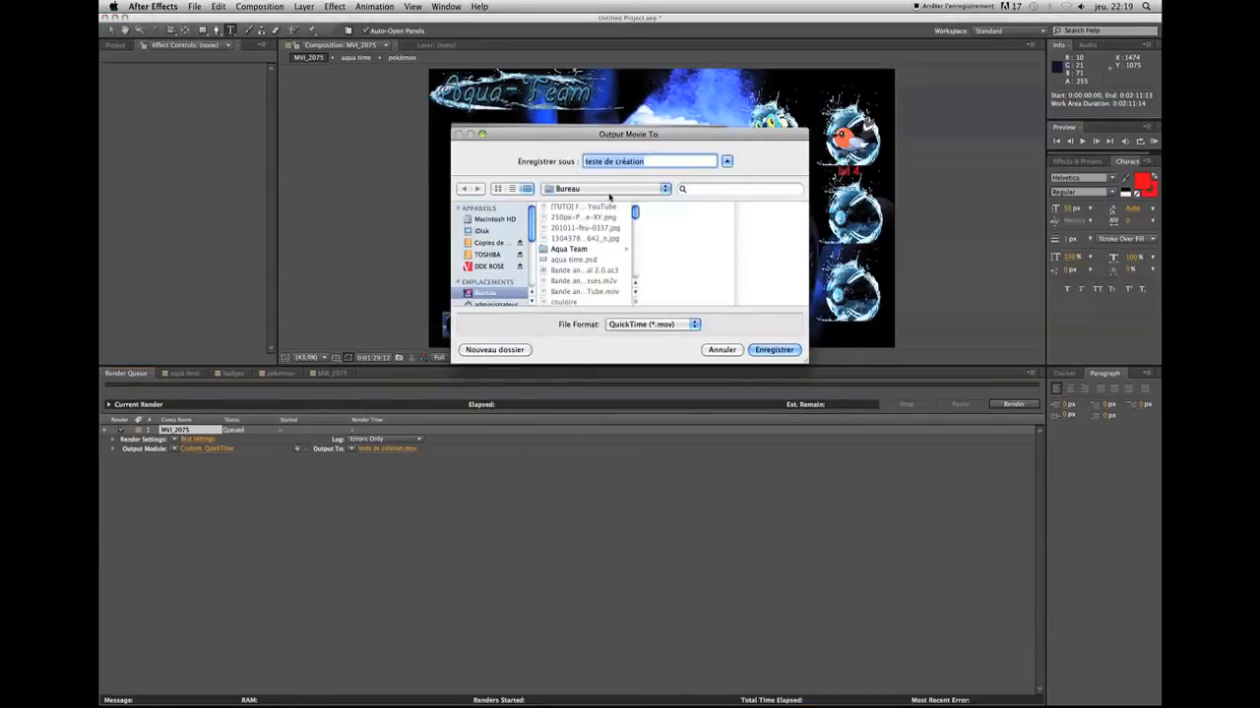
{"action": "left_click", "coordinate": [763, 350]}
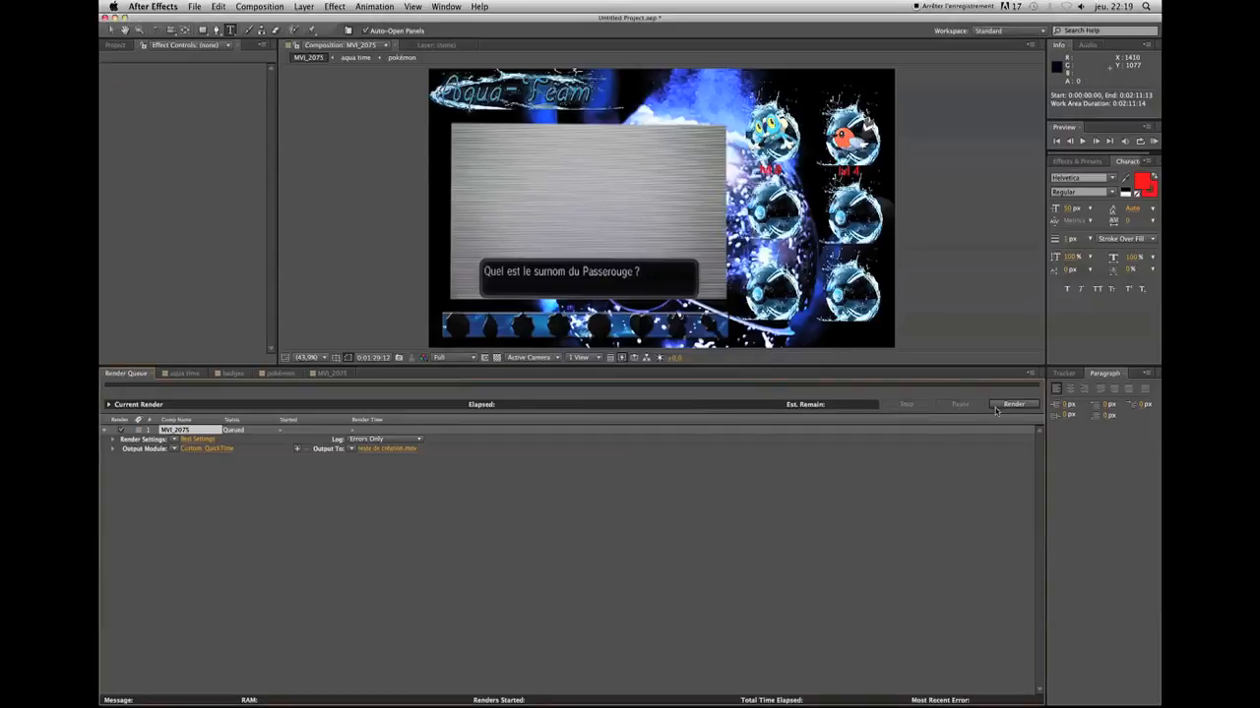